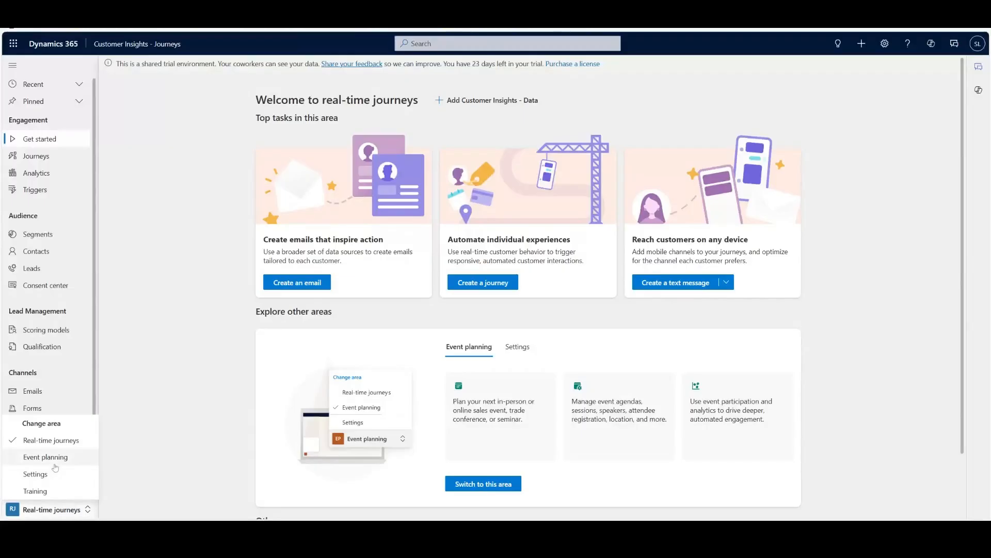
# Open the list of journeys under Engagement and start creating a new journey.
pyautogui.click(124, 449)
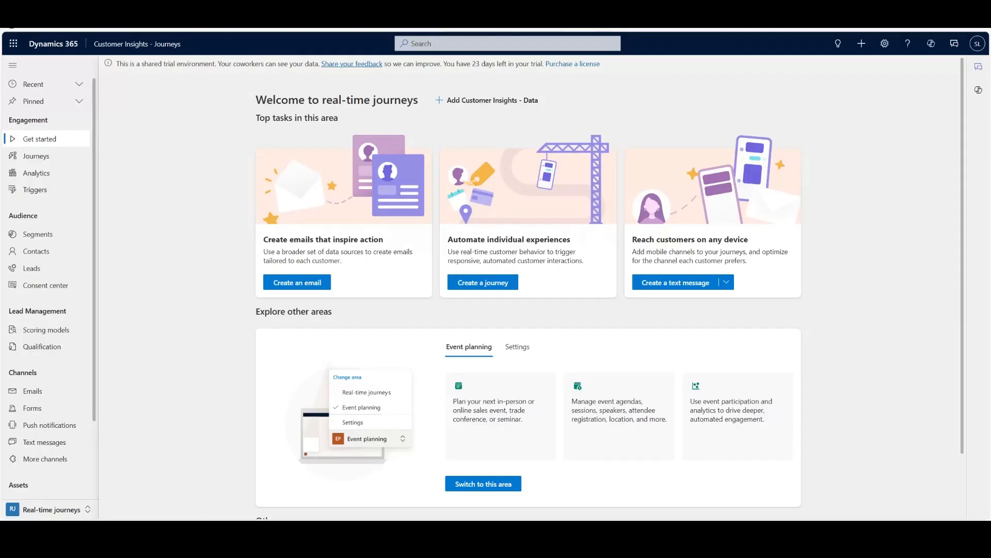
pyautogui.click(48, 159)
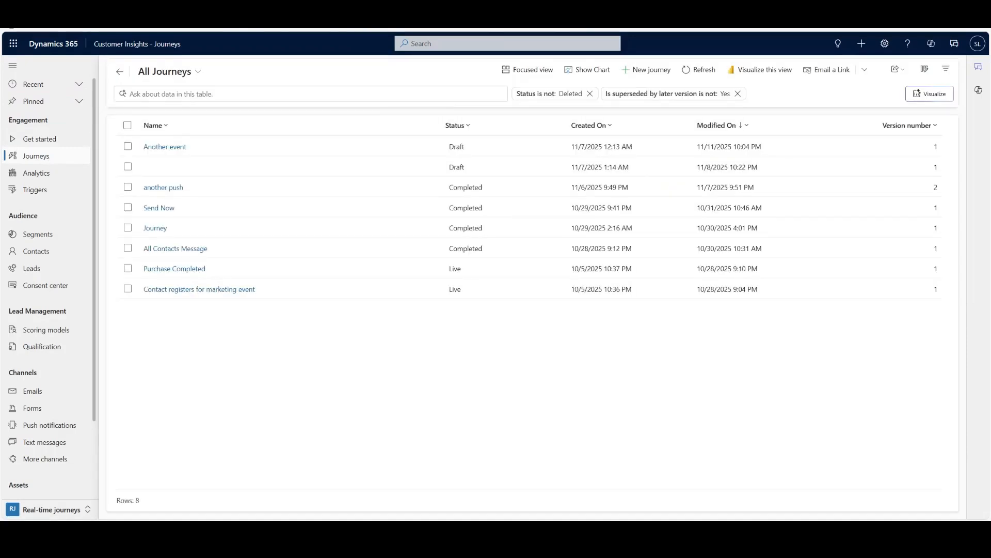
pyautogui.click(649, 71)
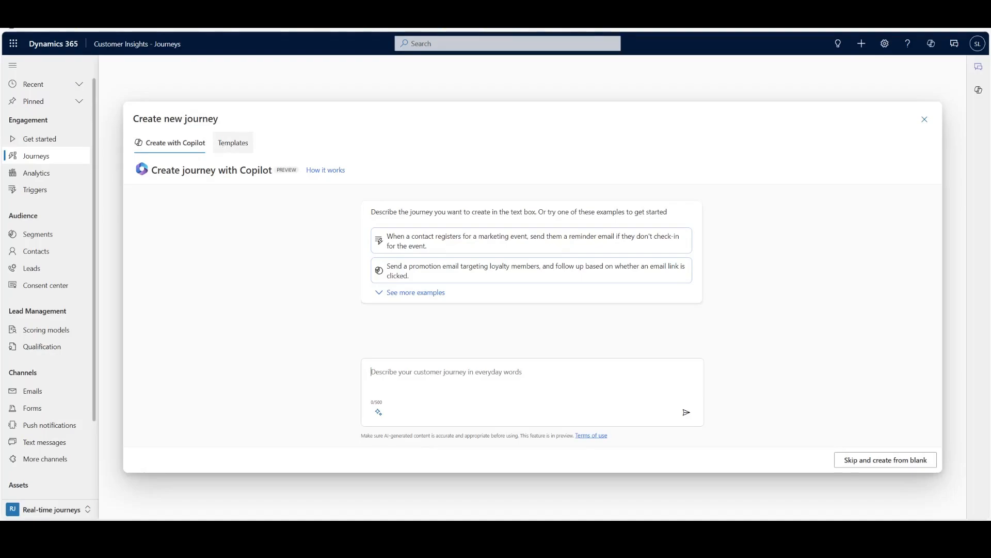
# Generate a journey with Copilot from the loyalty members promotion email example, using the All Contacts segment.
pyautogui.click(415, 293)
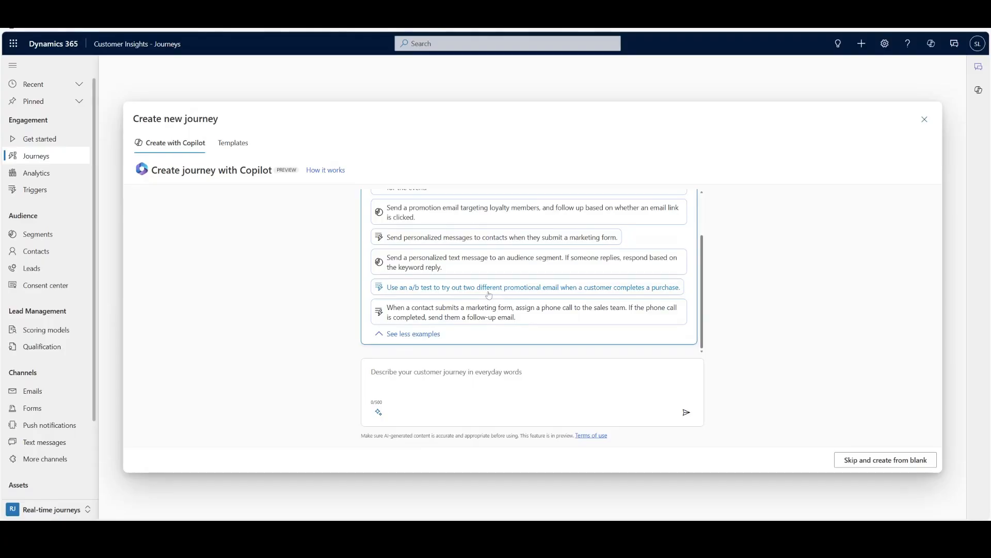
pyautogui.scroll(2, 375, 277)
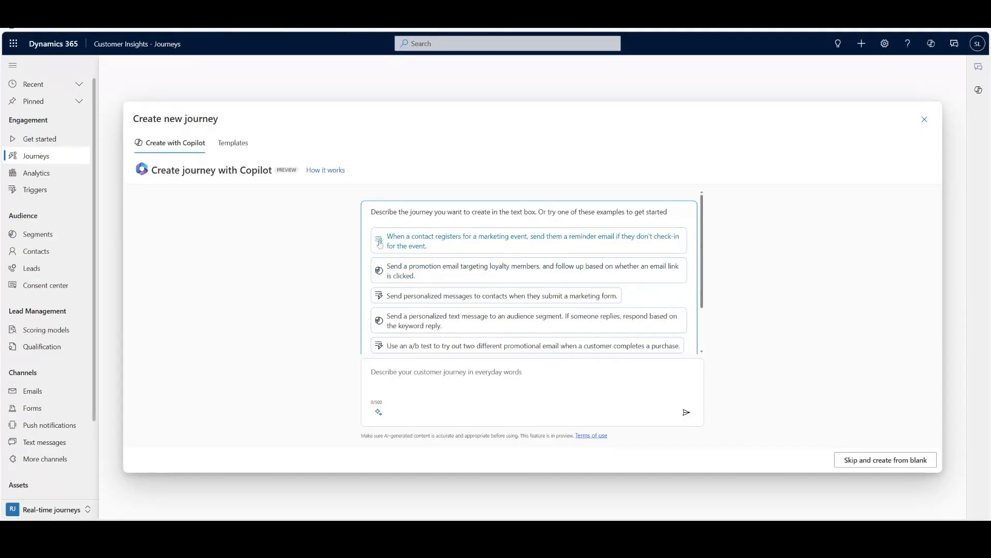
pyautogui.click(483, 281)
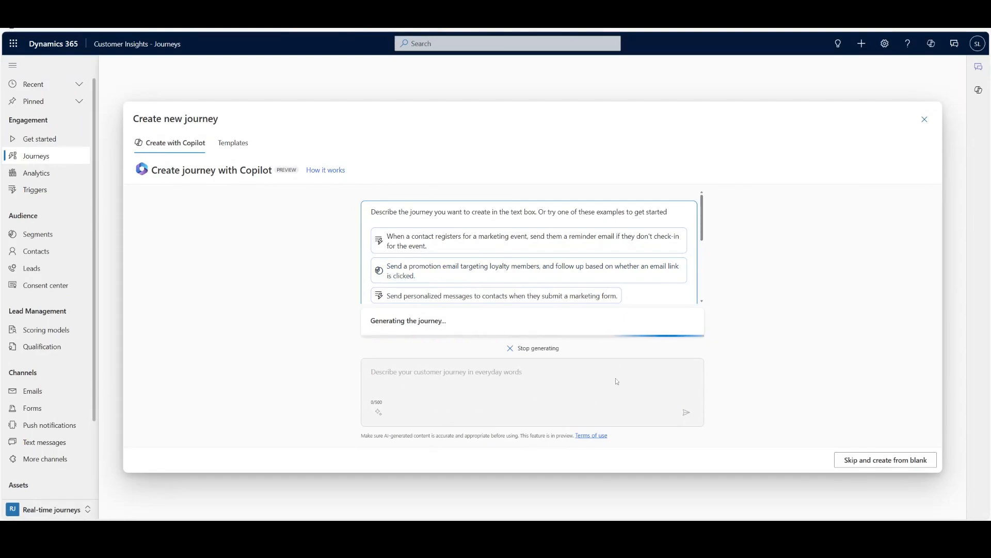
pyautogui.click(679, 303)
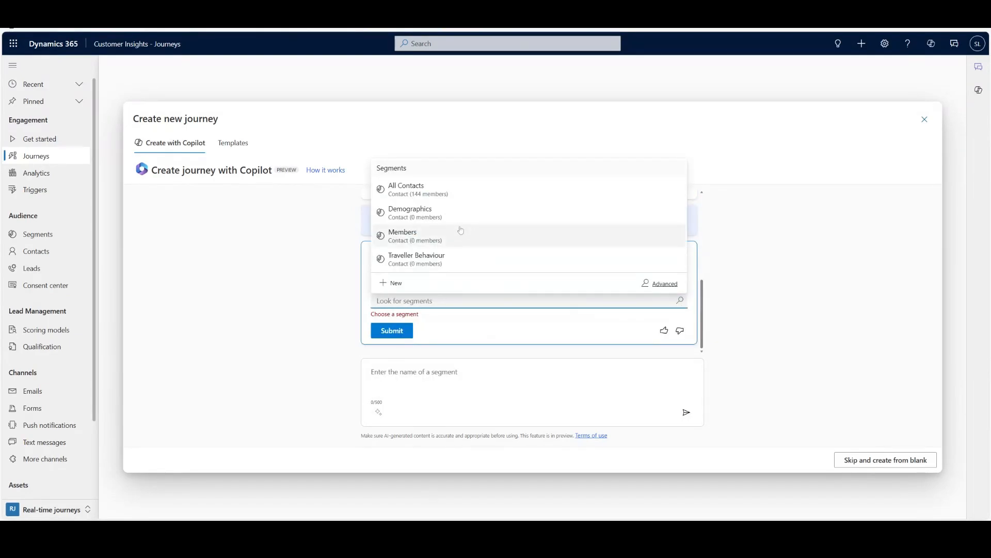
pyautogui.click(432, 198)
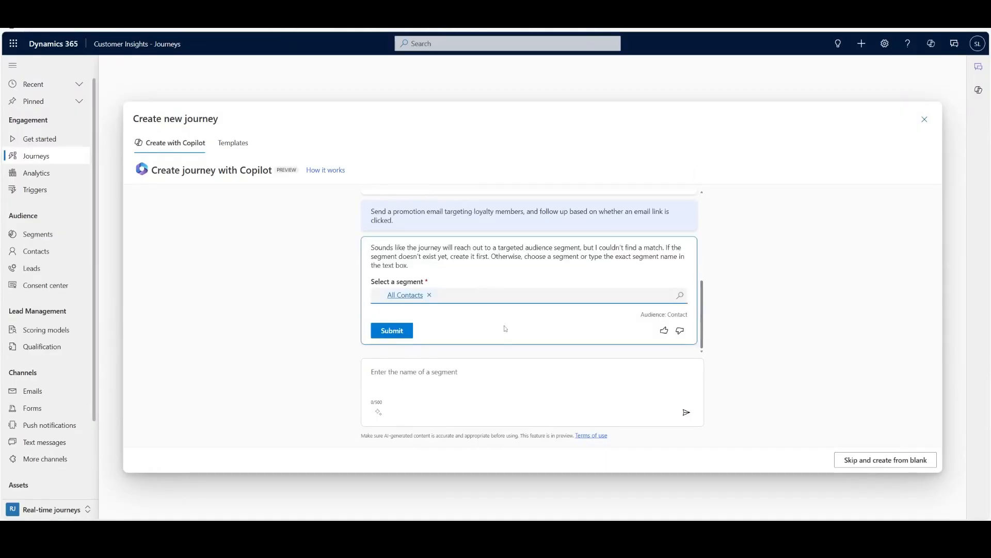
pyautogui.click(403, 329)
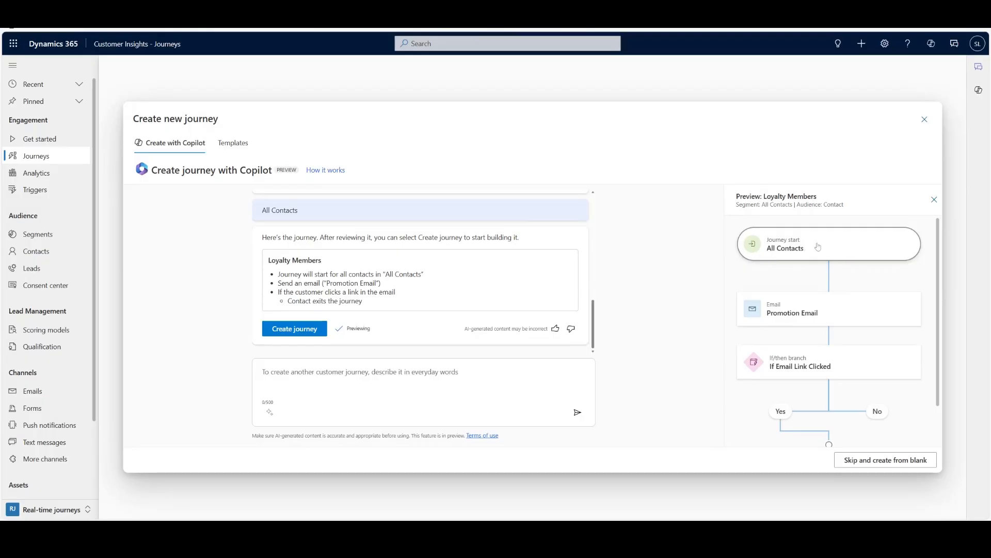
# Review the generated Loyalty Members journey down to its exit, and close the creation dialog with the changes saved.
pyautogui.scroll(-2, 804, 311)
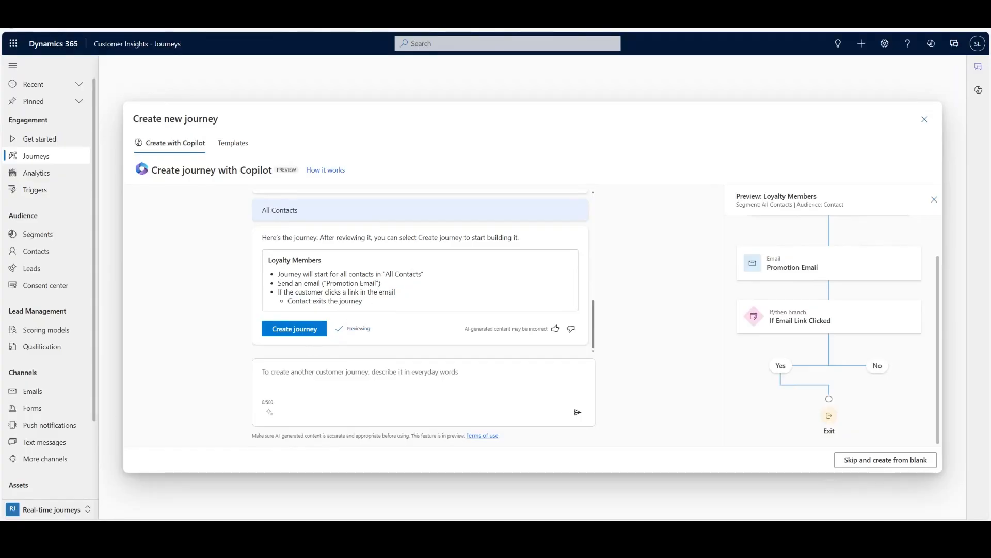
pyautogui.moveTo(386, 302); pyautogui.dragTo(267, 259)
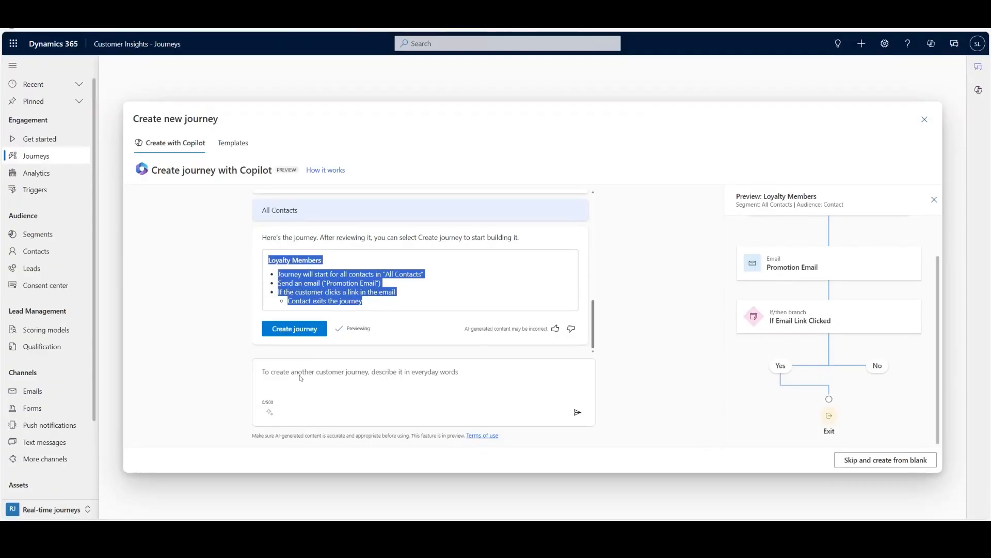
pyautogui.click(924, 119)
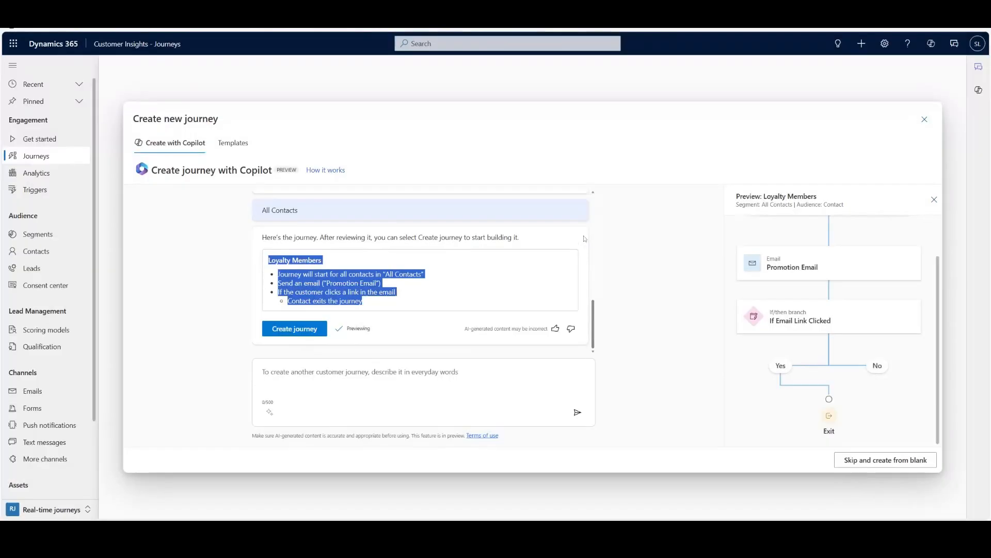
pyautogui.click(580, 240)
pyautogui.click(924, 120)
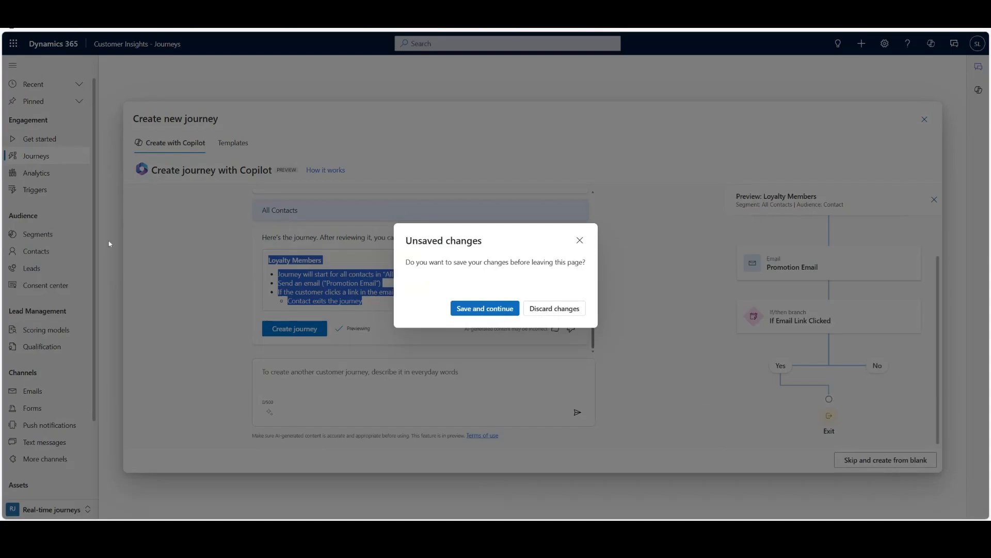
pyautogui.click(493, 309)
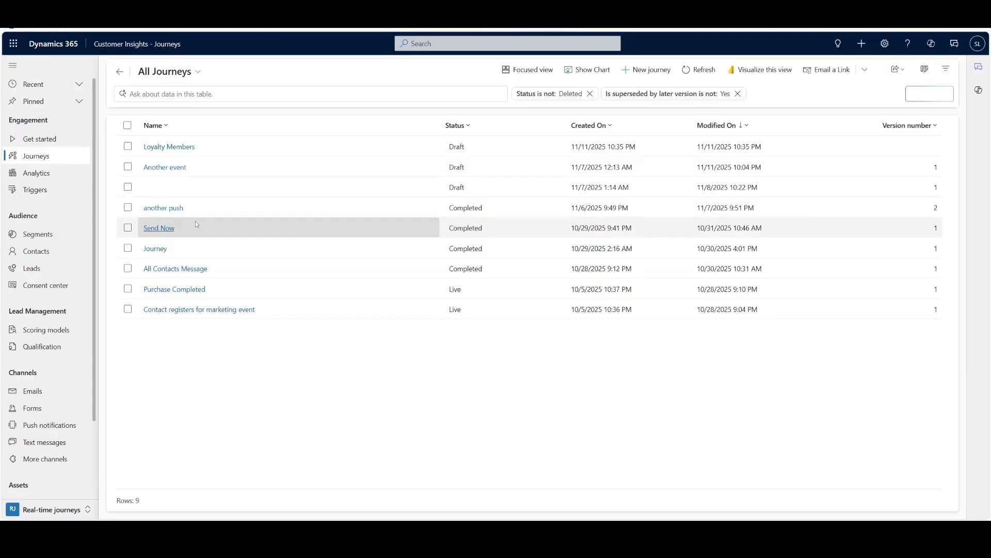
# Open the journey "another push" and examine the Referral email's performance, delivery funnel and delivery issues.
pyautogui.click(169, 210)
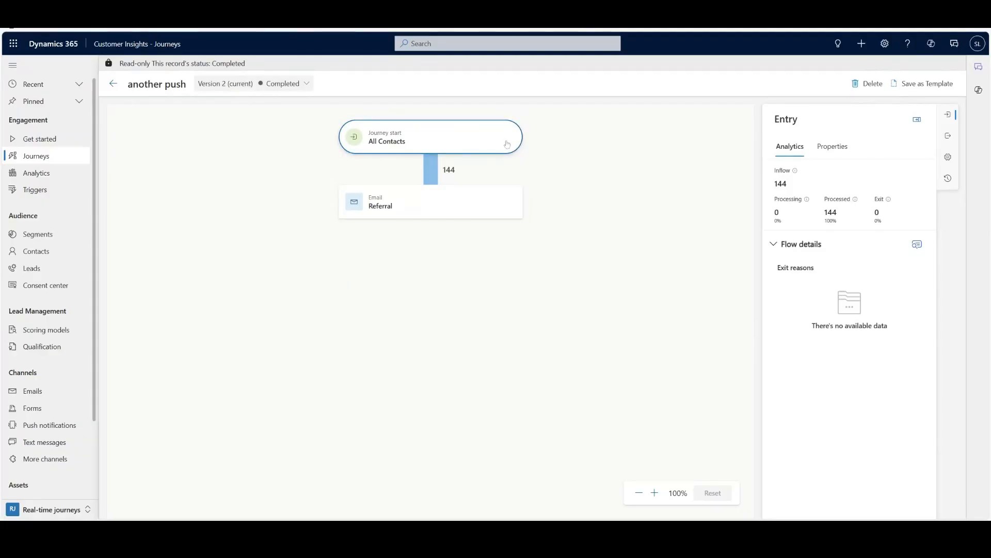
pyautogui.click(428, 212)
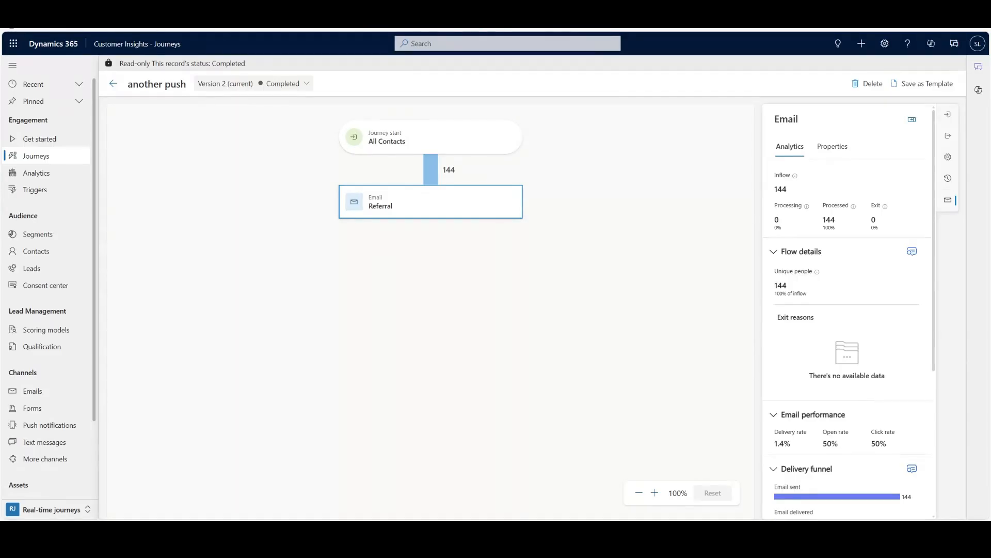
pyautogui.scroll(-2, 813, 251)
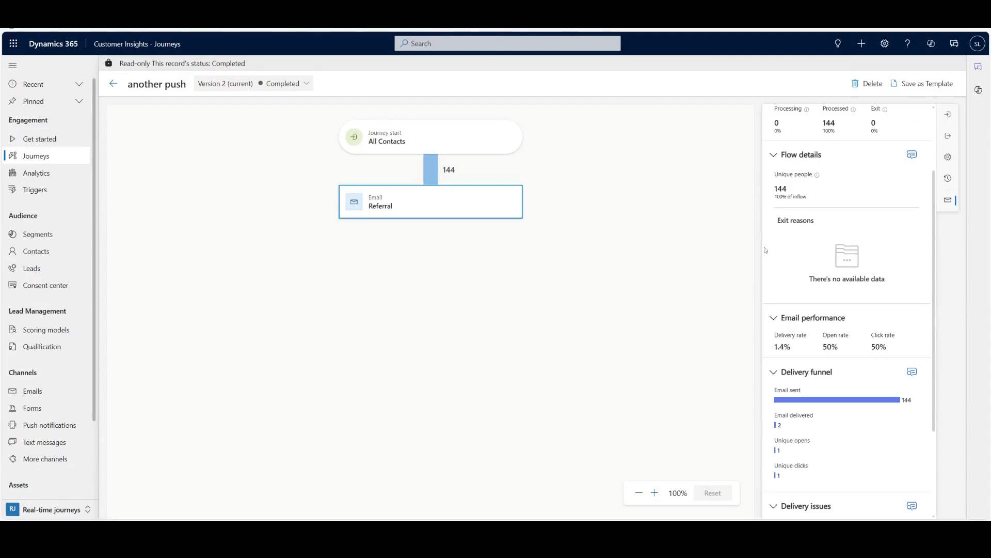
pyautogui.scroll(-2, 814, 270)
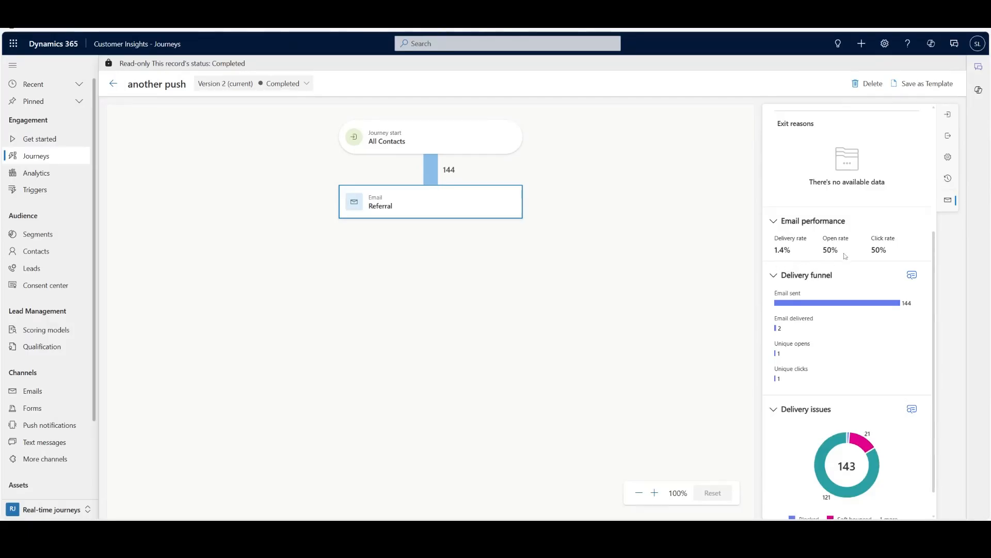
pyautogui.scroll(-2, 846, 256)
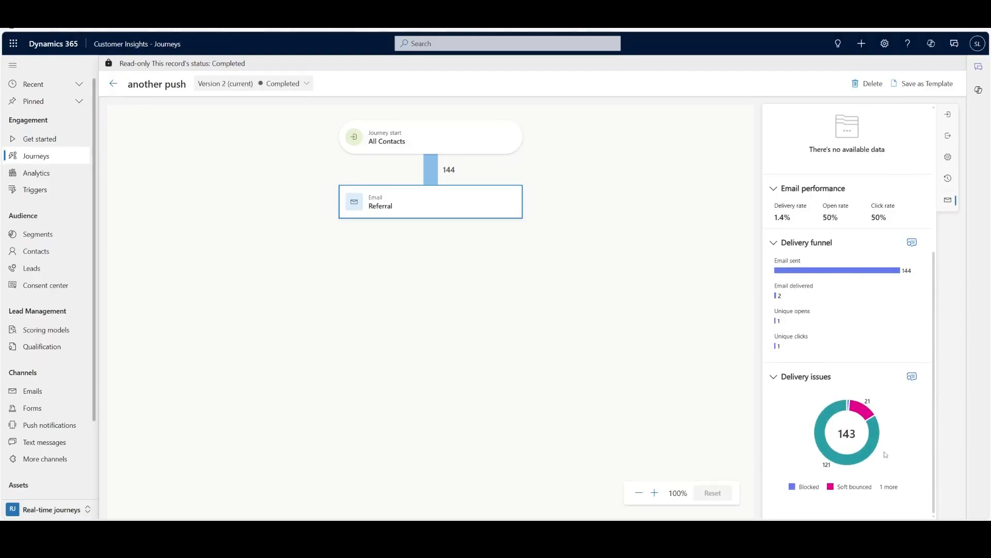
# Open the delivery issue details and check the recipients under Unique opens, Unique clicks and Unsubscribed, returning to Unique opens.
pyautogui.click(912, 378)
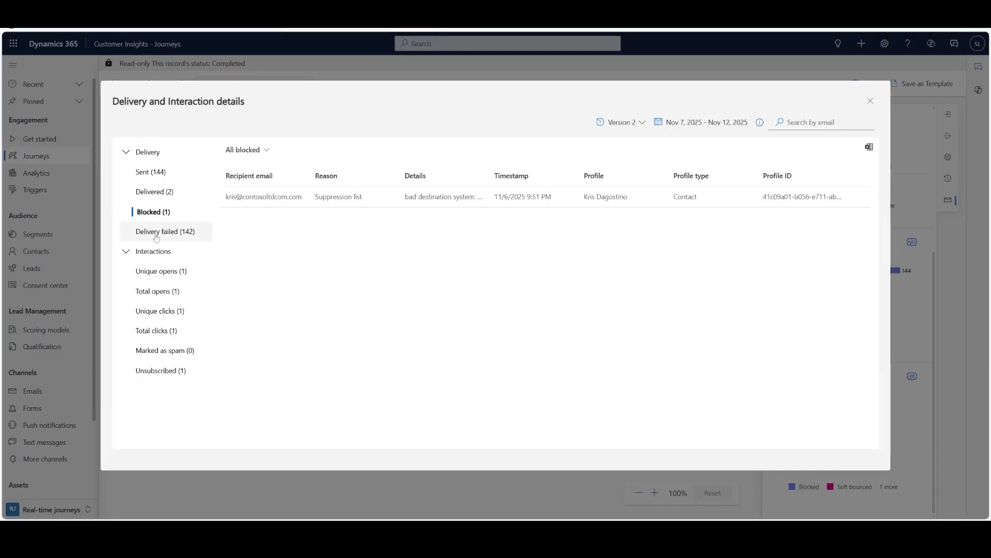
pyautogui.click(176, 275)
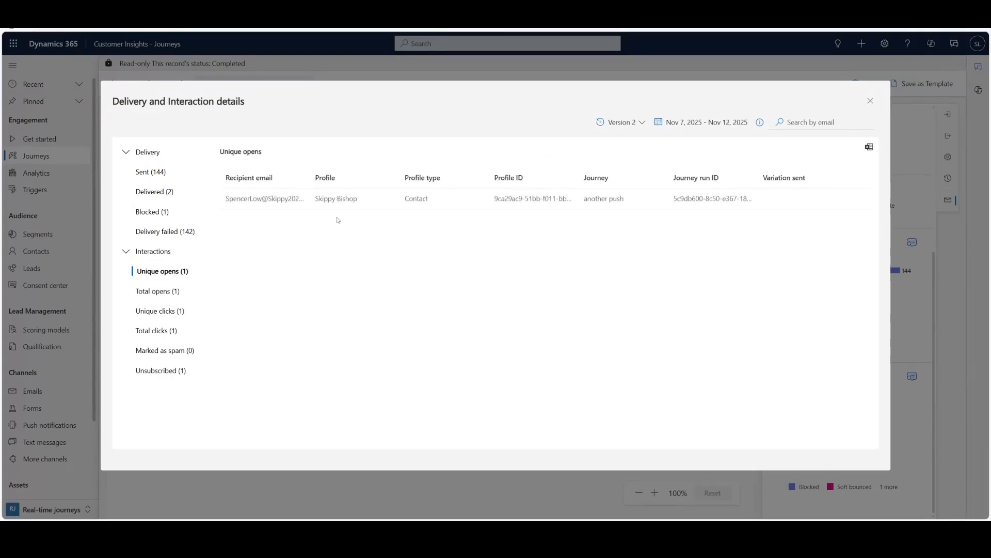
pyautogui.click(153, 316)
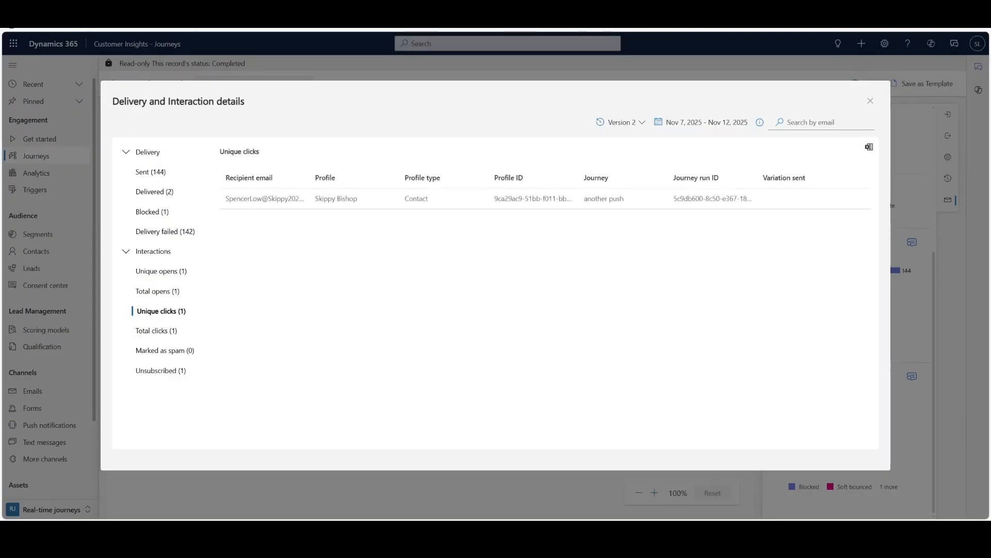
pyautogui.click(167, 373)
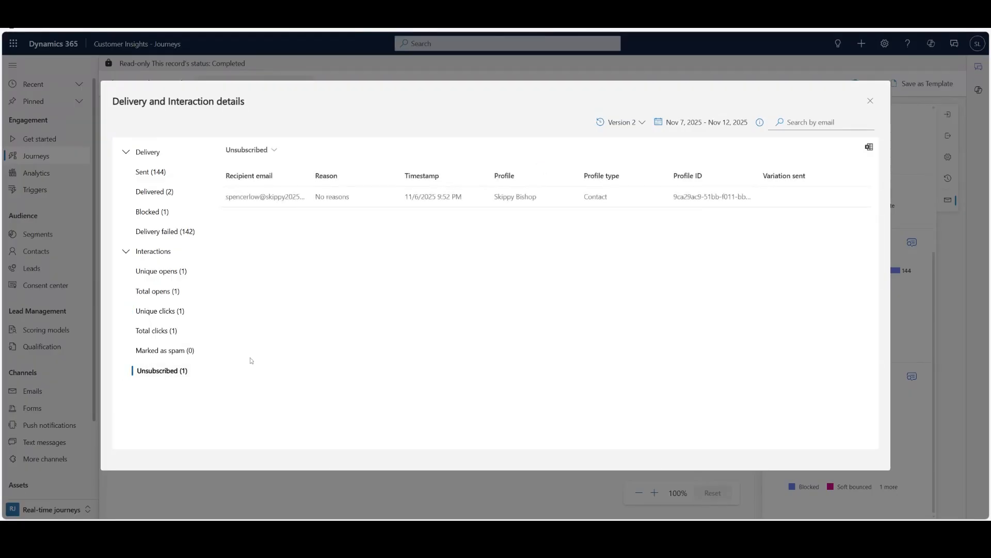
pyautogui.click(173, 277)
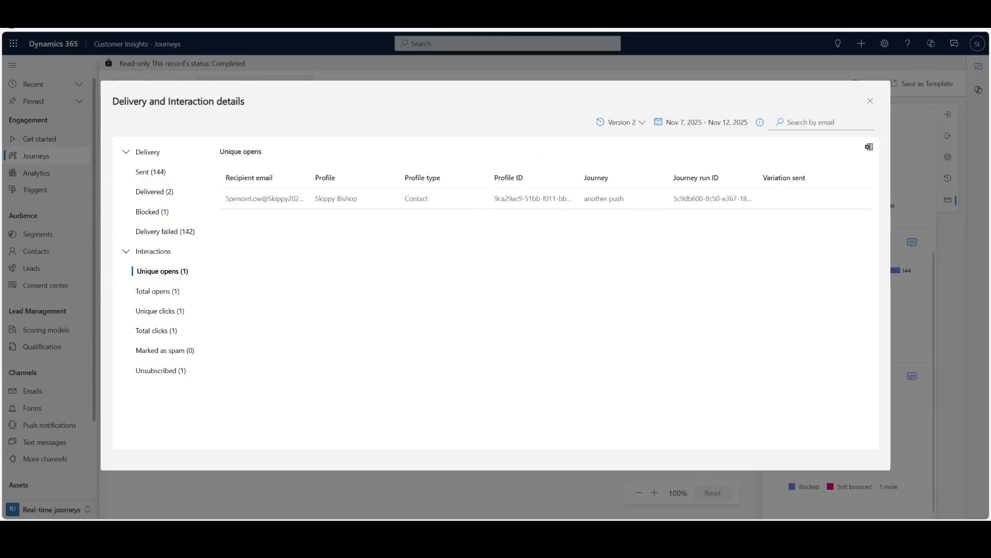
# Show the interaction details for Version 1 of the journey, and return to Version 2.
pyautogui.click(625, 129)
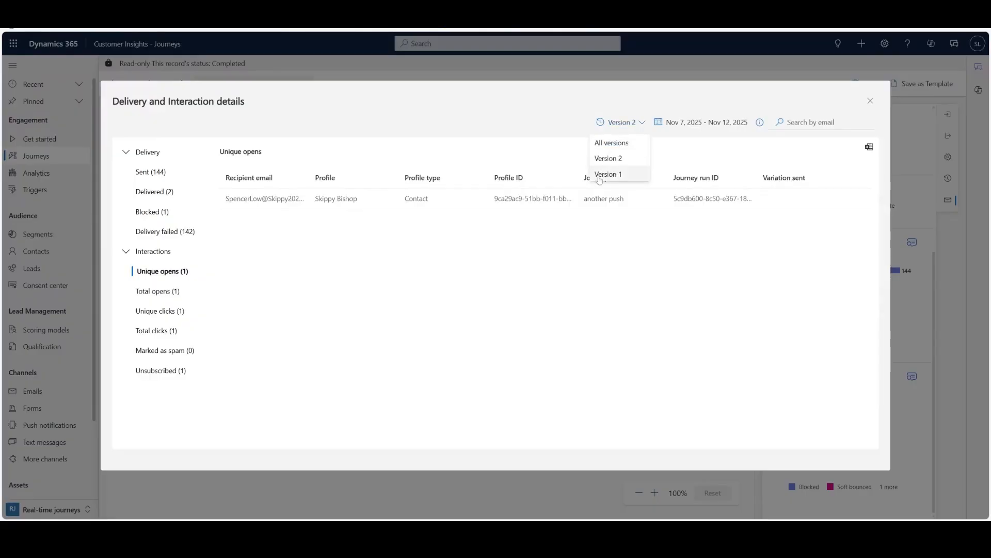
pyautogui.click(599, 175)
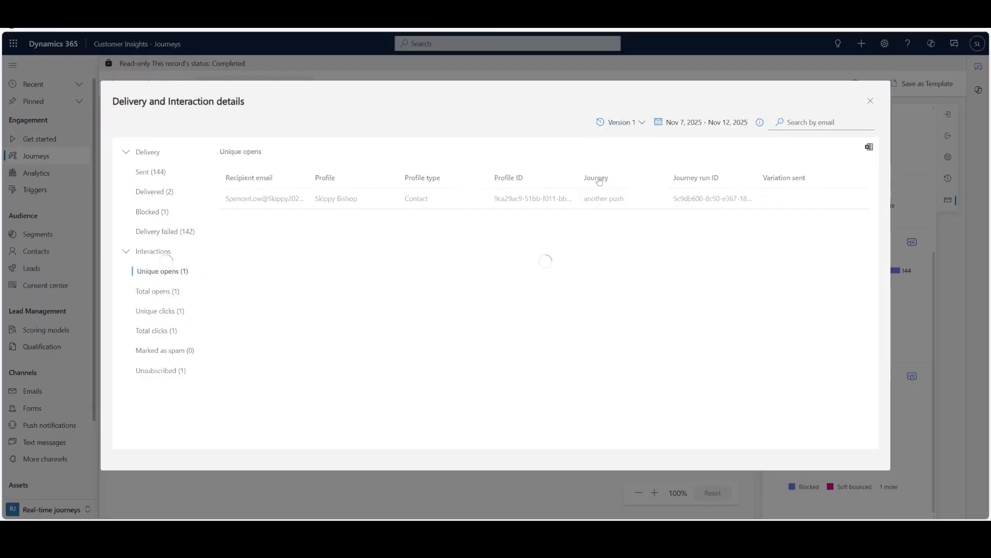
pyautogui.click(633, 122)
pyautogui.click(609, 158)
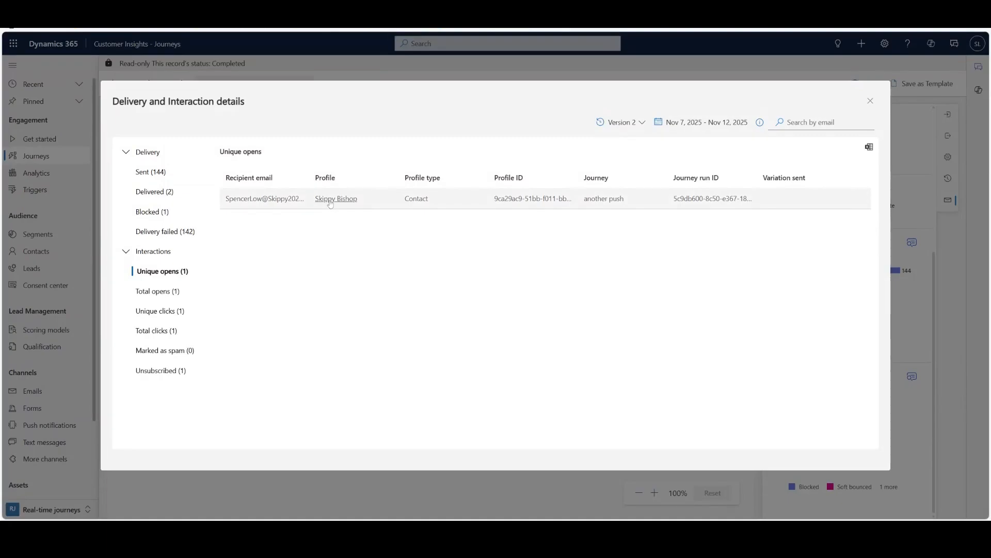
# Open the contact record of the recipient under Unique opens and examine its timeline, expanding the email link clicked entry.
pyautogui.click(331, 202)
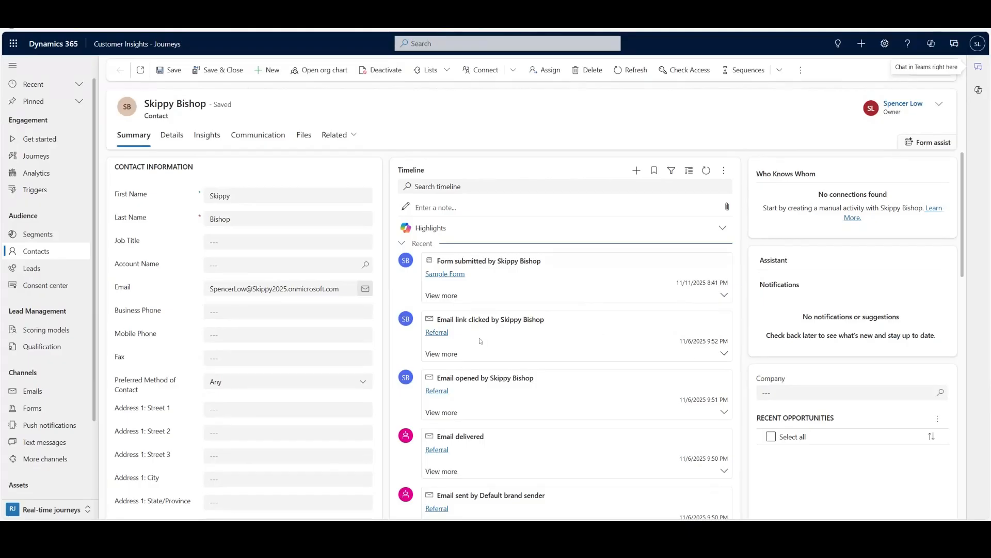
pyautogui.click(715, 358)
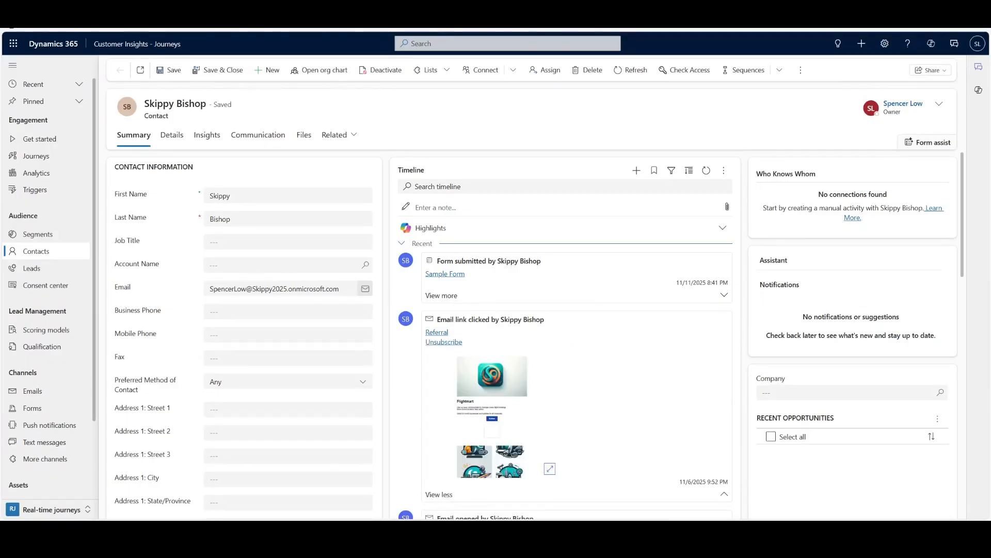
pyautogui.scroll(-2, 608, 421)
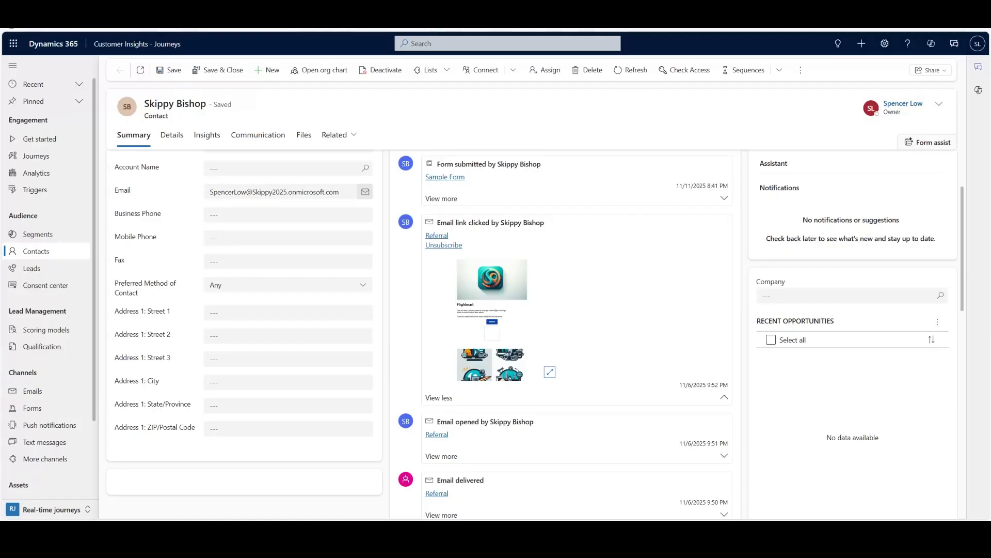
pyautogui.scroll(2, 633, 421)
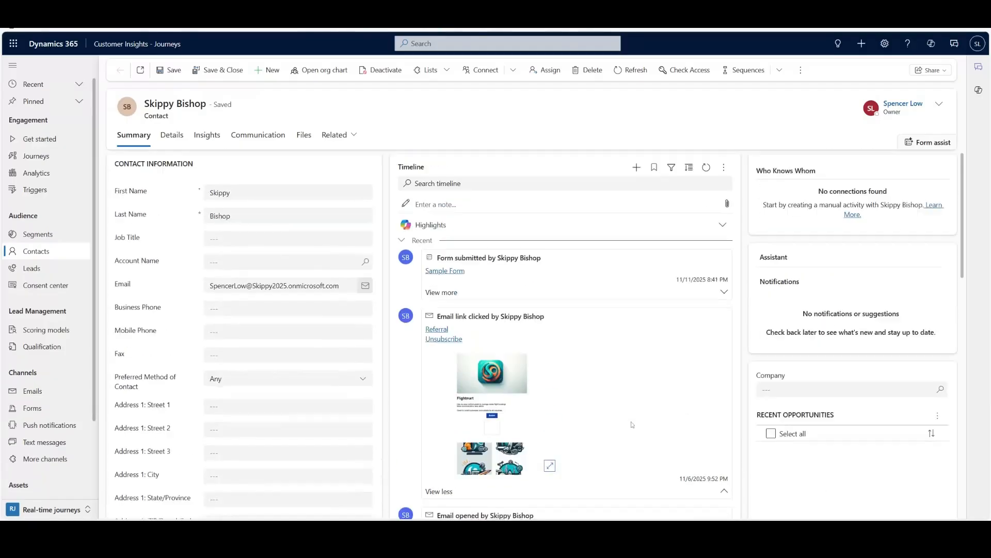
pyautogui.scroll(-4, 567, 389)
pyautogui.scroll(4, 567, 389)
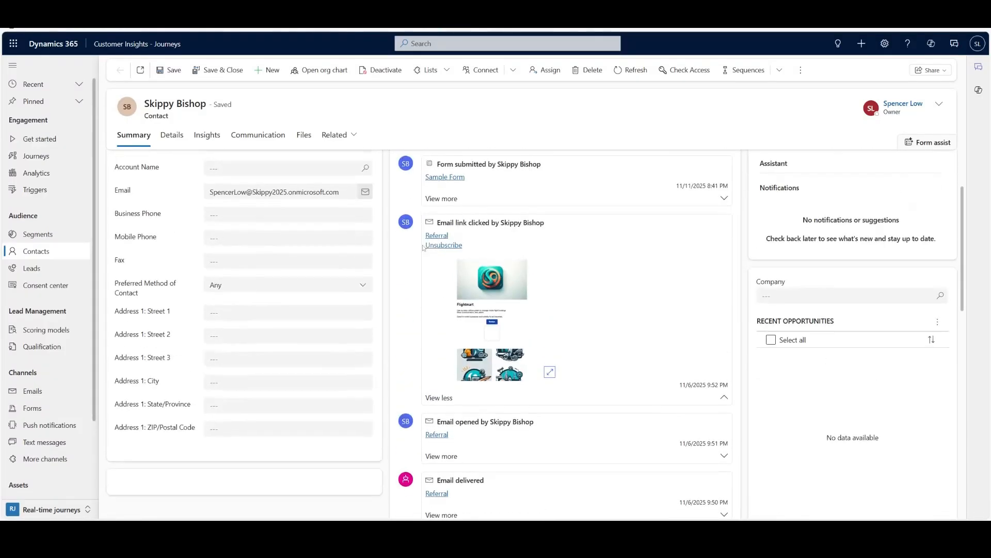
pyautogui.scroll(-6, 449, 295)
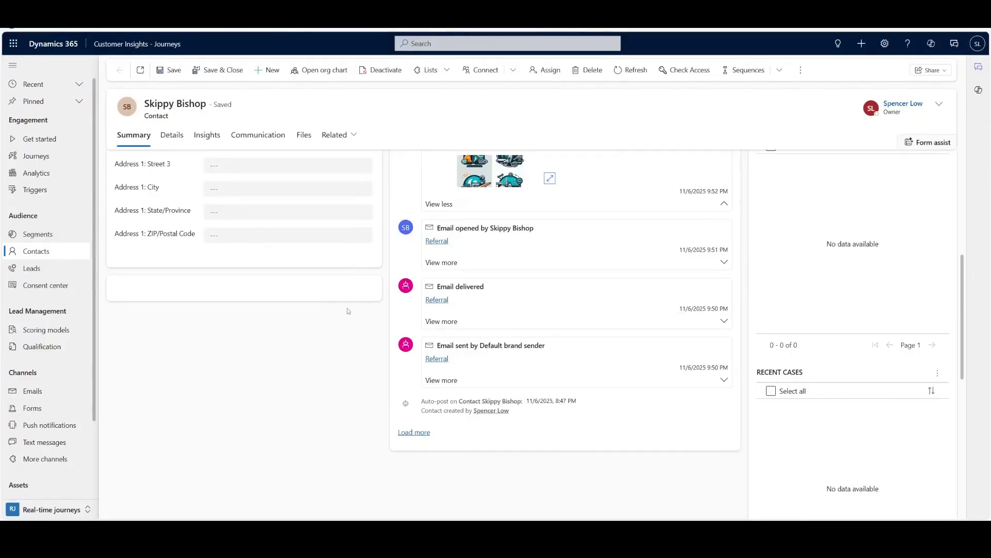
# View the contact's engagement insights across channels and open the contact's communication details.
pyautogui.scroll(6, 348, 312)
pyautogui.click(210, 140)
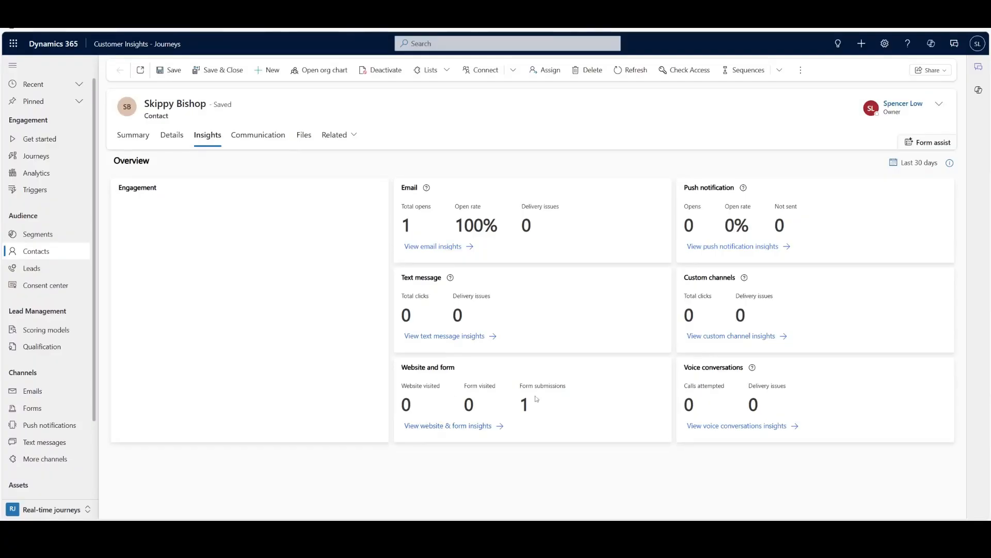
pyautogui.click(256, 137)
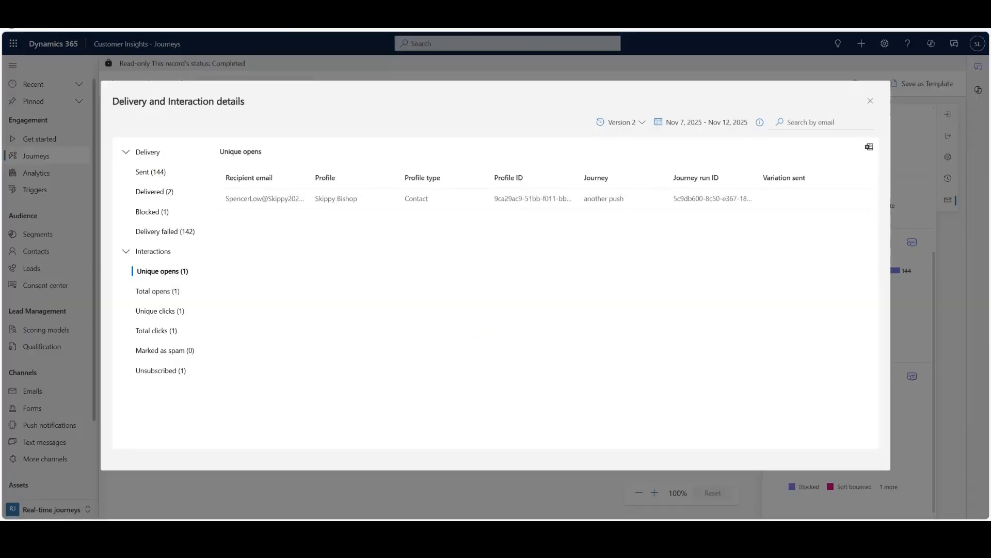
# Close the completed journey's delivery details, open the draft journey Another event and view the actions available after its trigger.
pyautogui.click(875, 107)
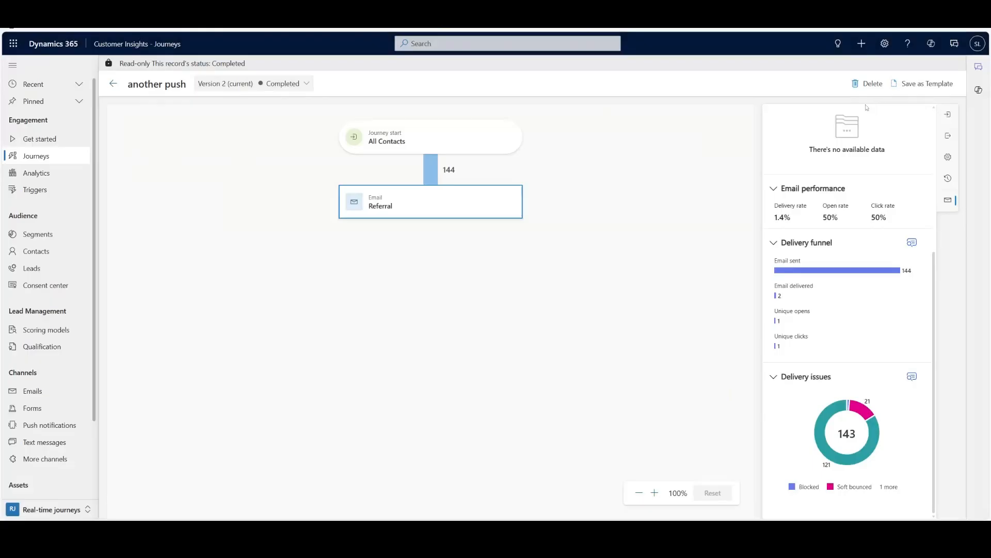
pyautogui.click(41, 160)
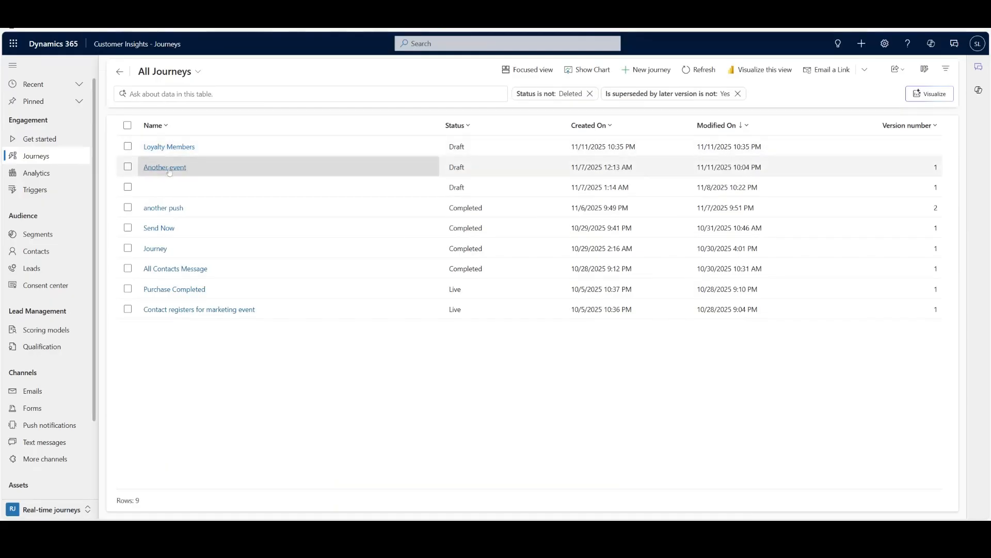
pyautogui.click(170, 169)
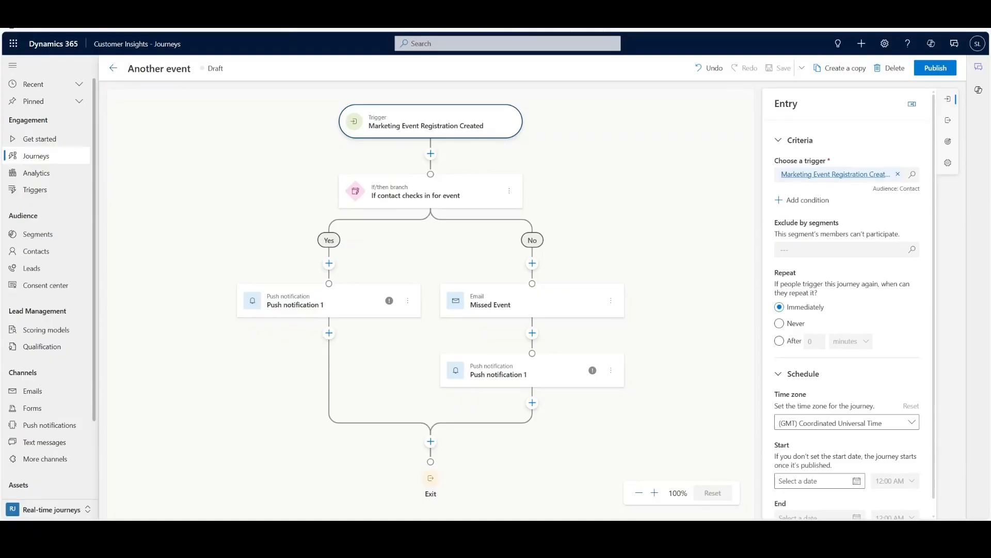
pyautogui.click(430, 154)
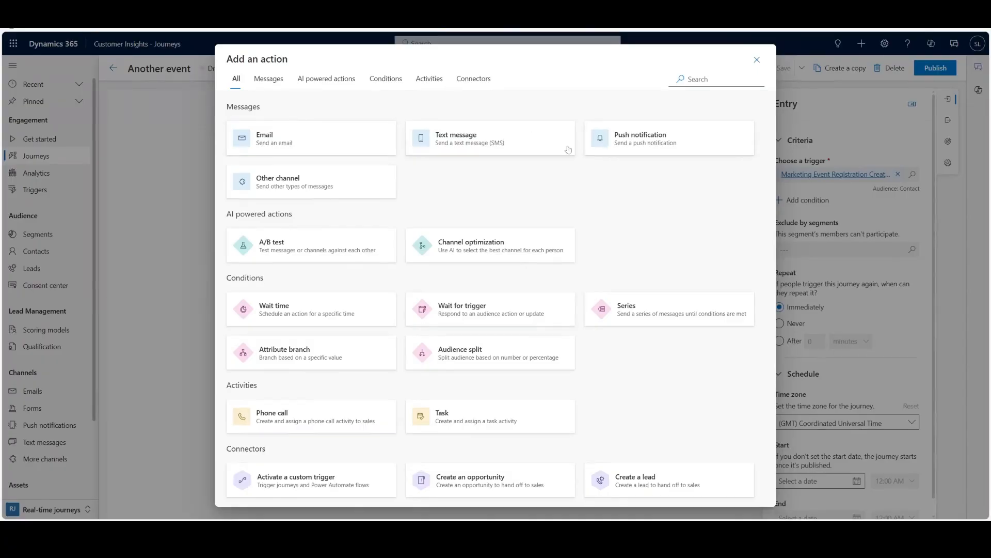
pyautogui.click(756, 61)
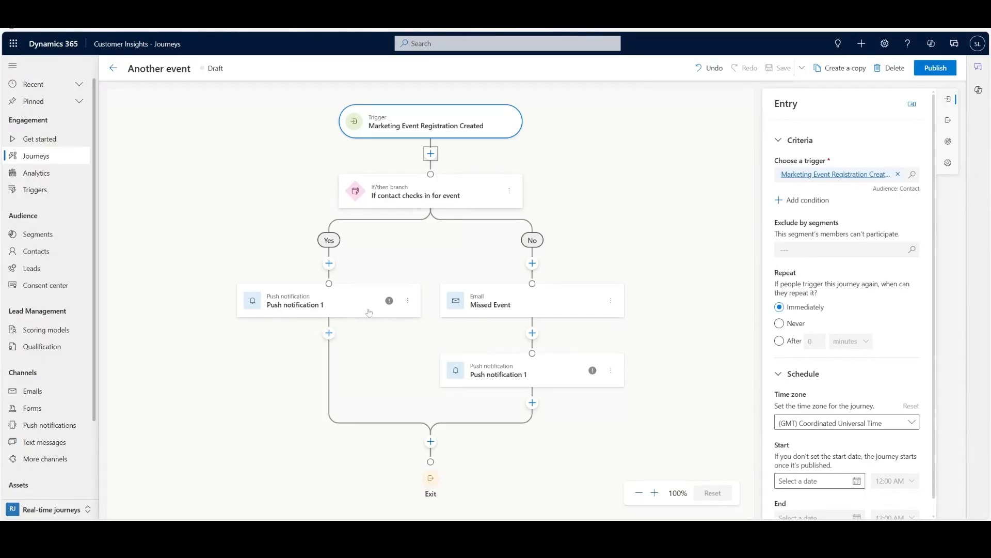
# Preview the Yes branch's push notification expanded for iOS and Android, and the Missed Event email on the No branch.
pyautogui.click(318, 300)
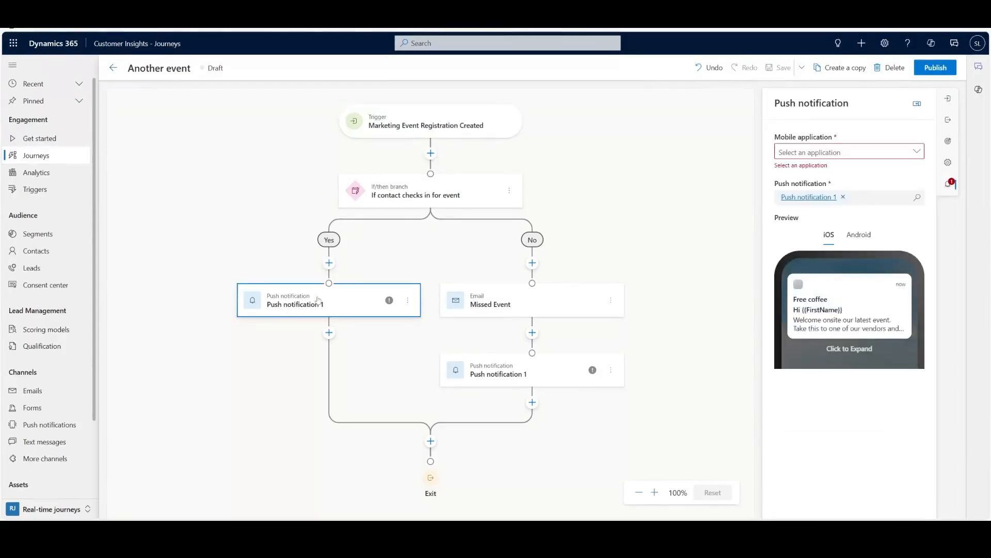
pyautogui.click(845, 341)
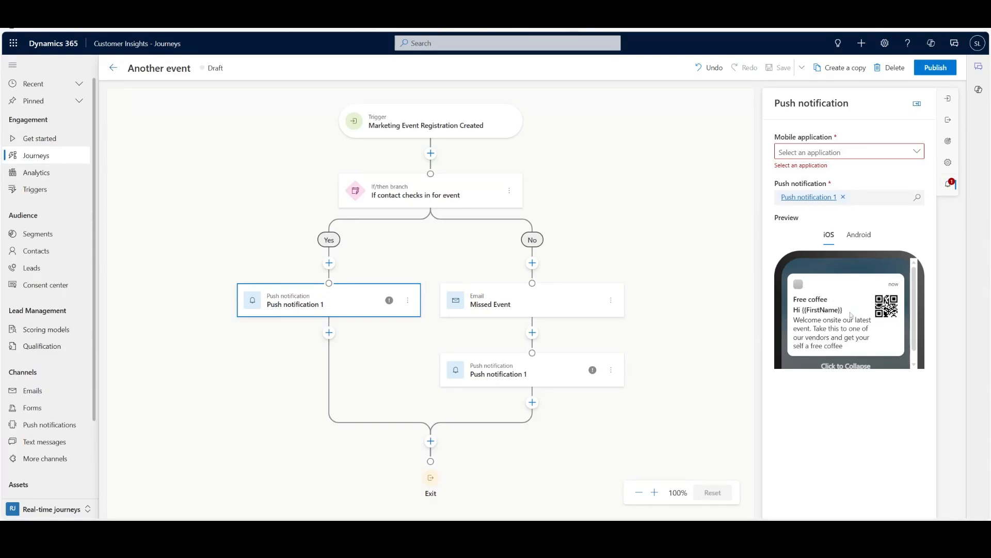
pyautogui.click(863, 234)
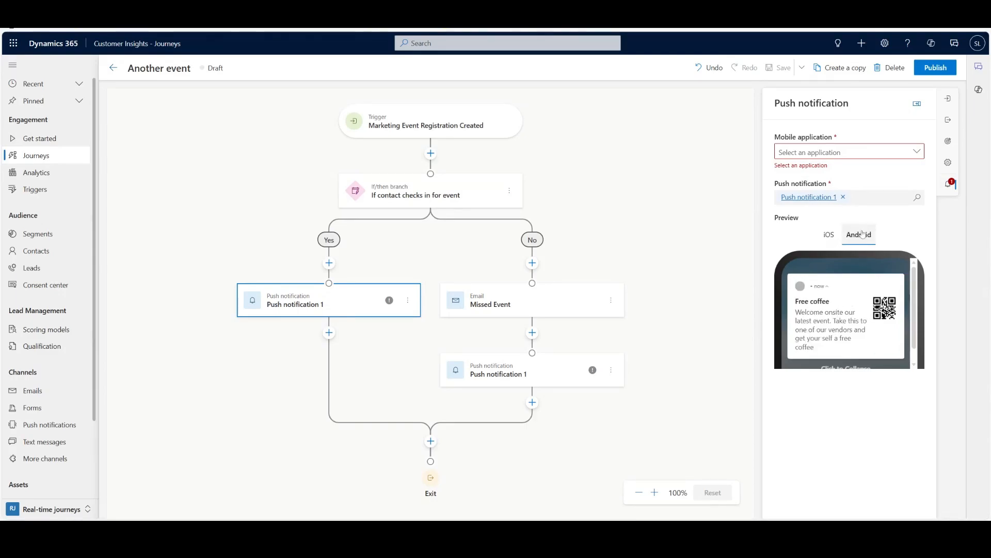
pyautogui.click(527, 312)
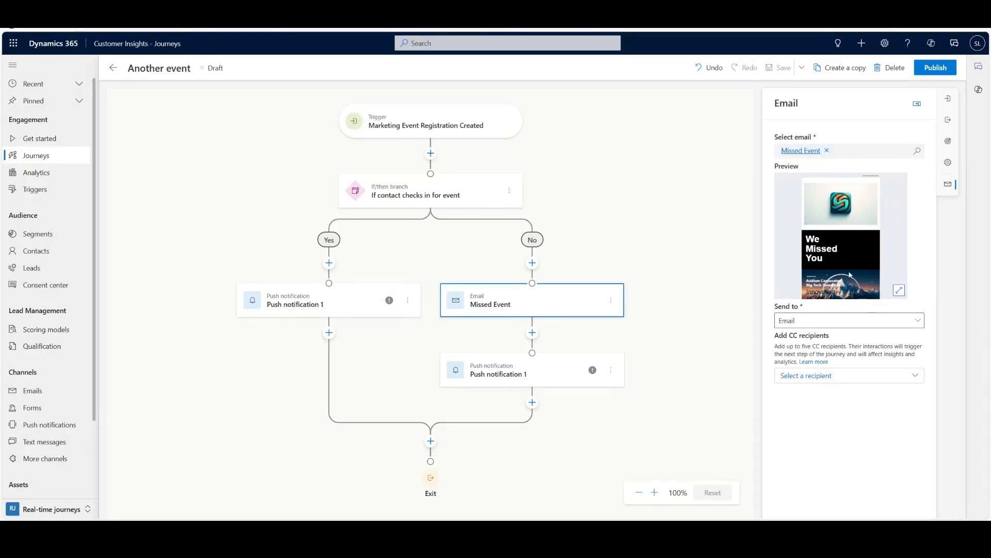
# Delete the push notification following the Missed Event email on the No branch, and view the actions available after that email.
pyautogui.click(611, 370)
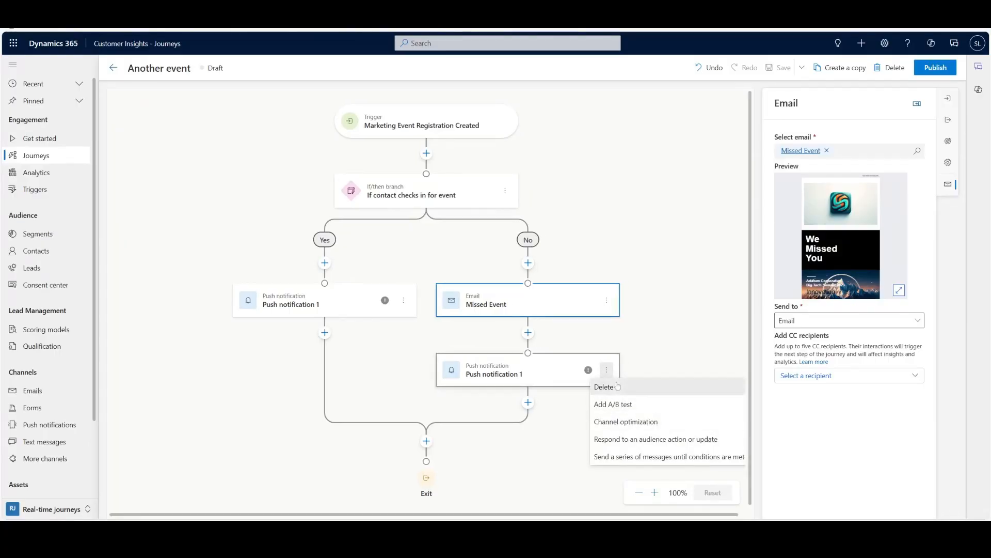
pyautogui.click(623, 386)
pyautogui.click(620, 333)
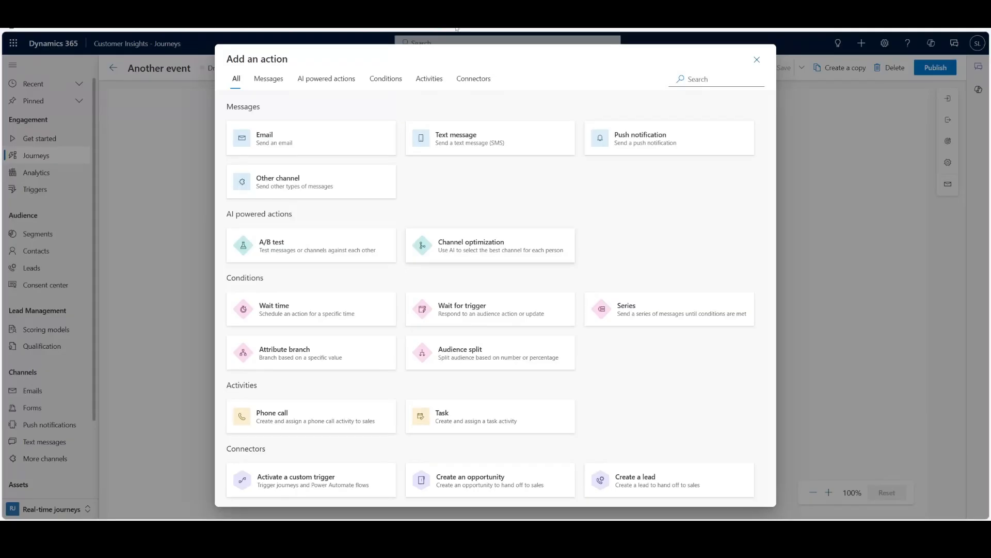
pyautogui.click(757, 59)
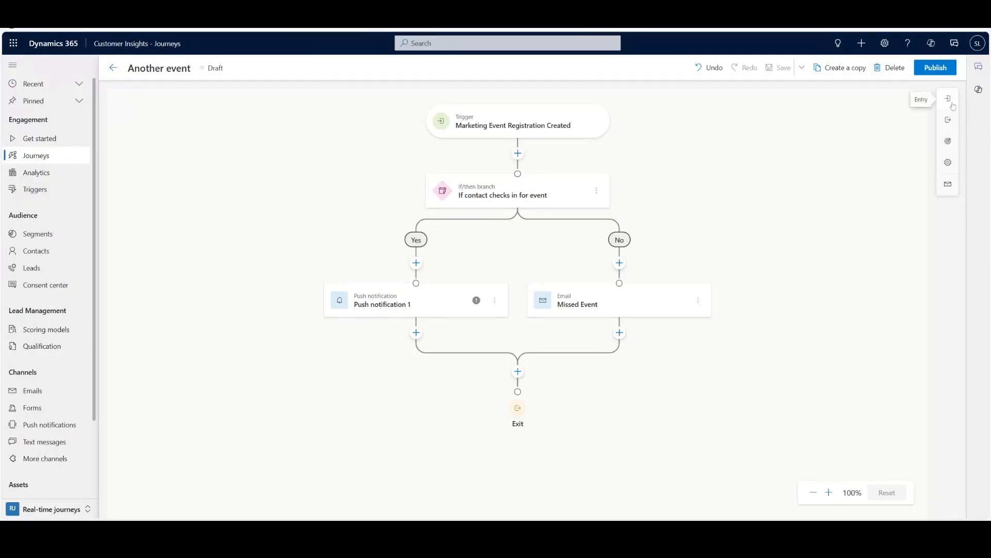
# Review the journey's entry, exit, goal and frequency cap settings, keeping Custom goal as the goal, and return to the Missed Event email's settings.
pyautogui.click(953, 105)
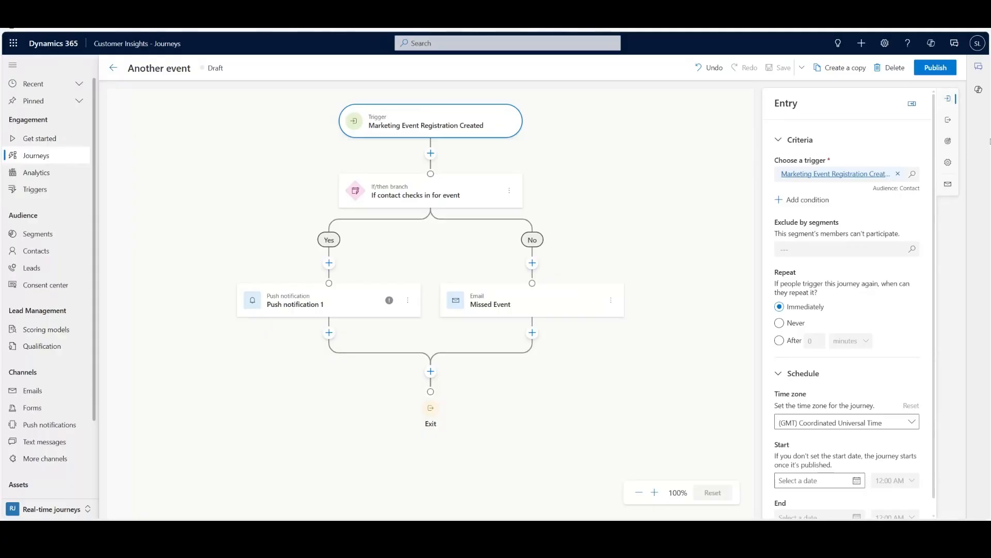
pyautogui.click(947, 124)
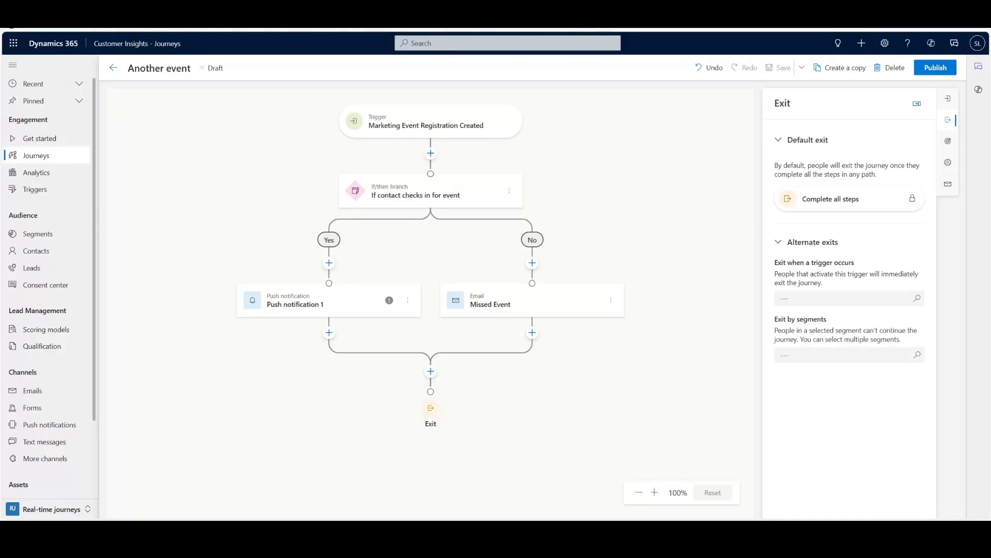
pyautogui.click(949, 143)
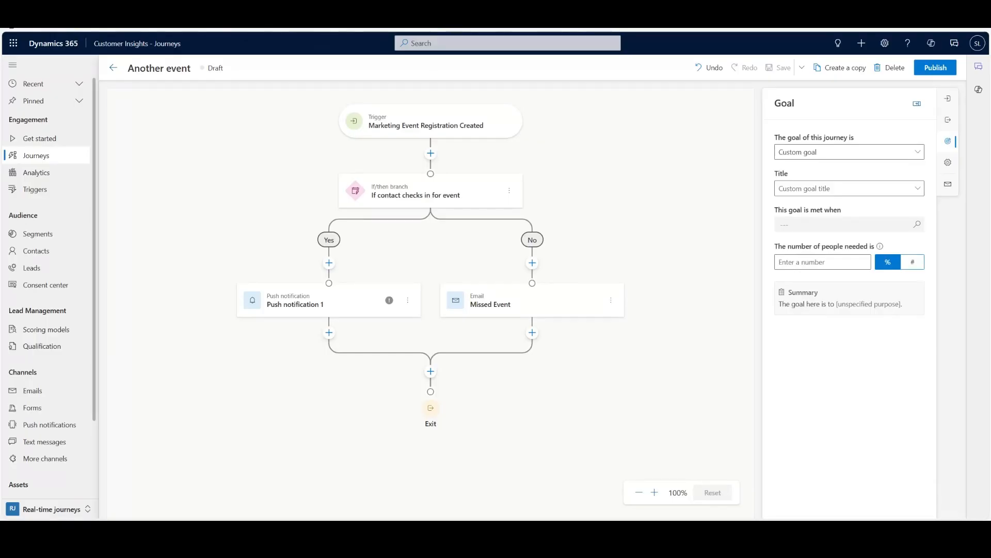
pyautogui.click(880, 153)
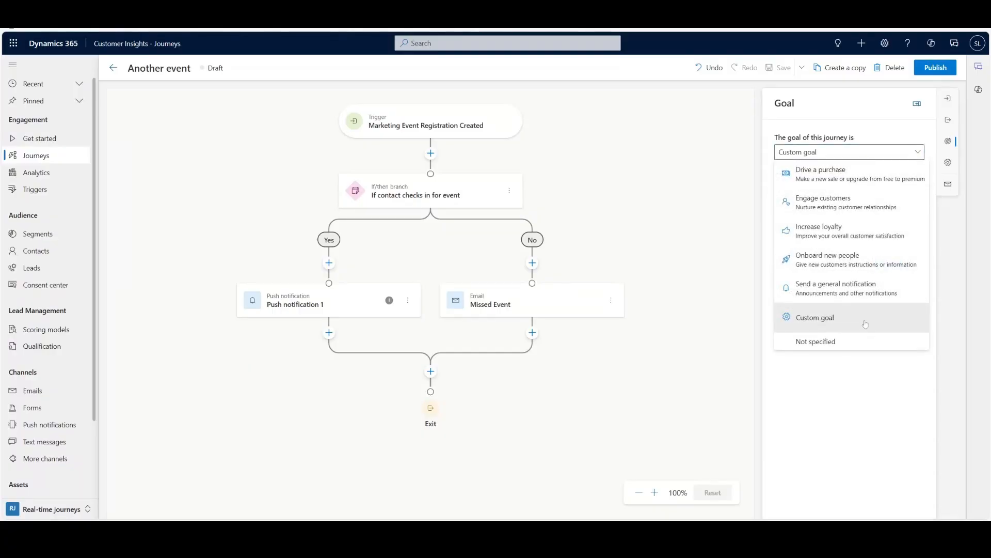
pyautogui.click(827, 317)
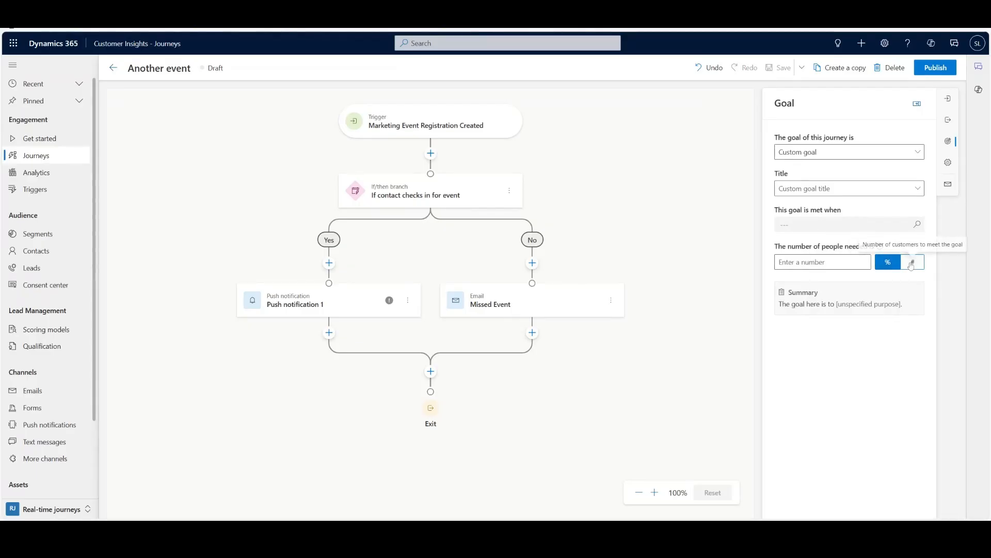
pyautogui.click(947, 164)
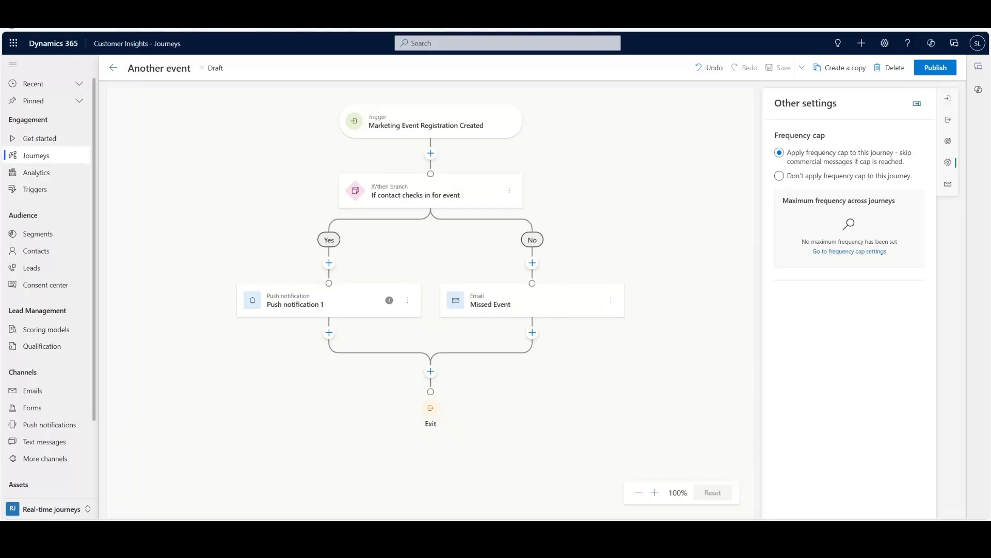
pyautogui.click(948, 187)
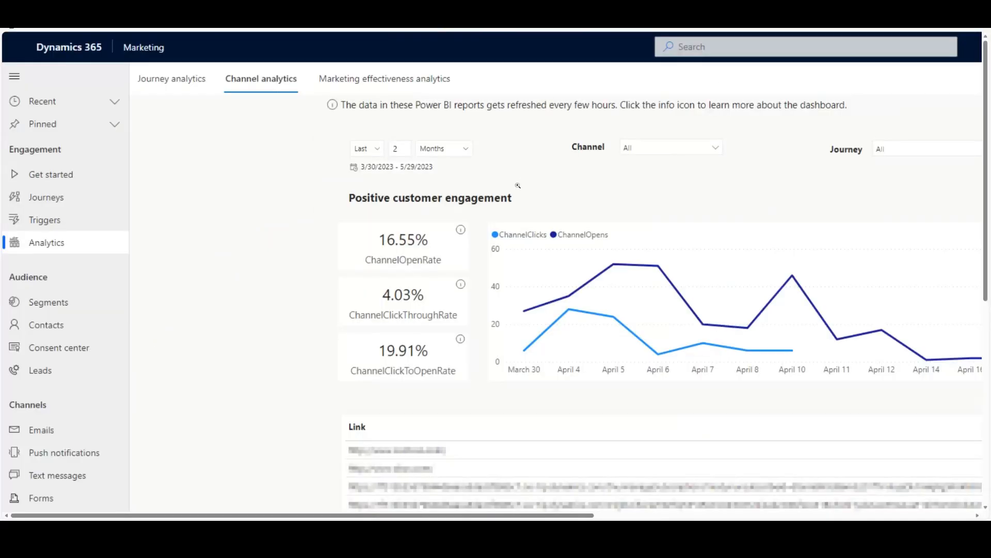
# View the full width of the channel analytics dashboard, and open the journey analytics dashboard.
pyautogui.hotkey('ctrl', '-')
pyautogui.hotkey('ctrl', '-')
pyautogui.hotkey('ctrl', '-')
pyautogui.hotkey('ctrl', '-')
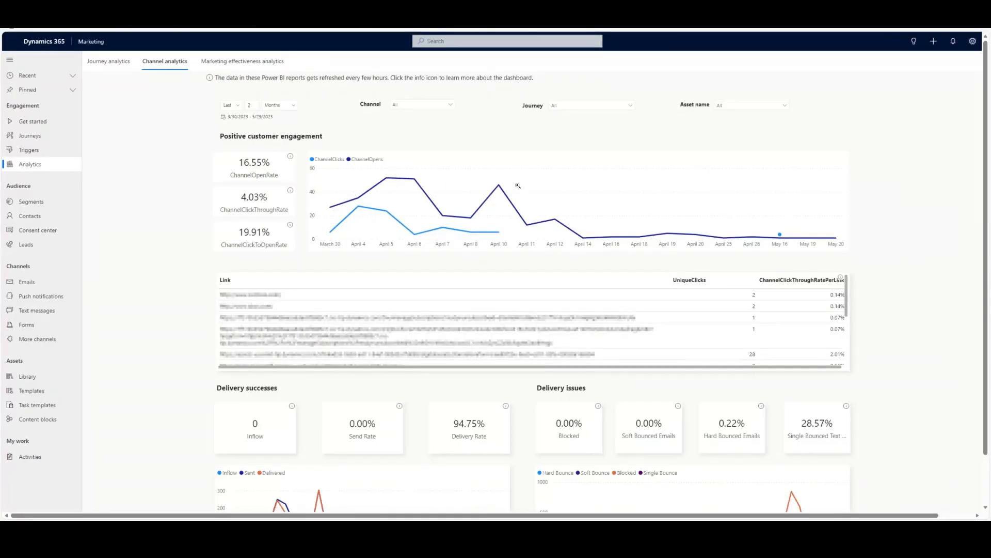
pyautogui.hotkey('ctrl', '-')
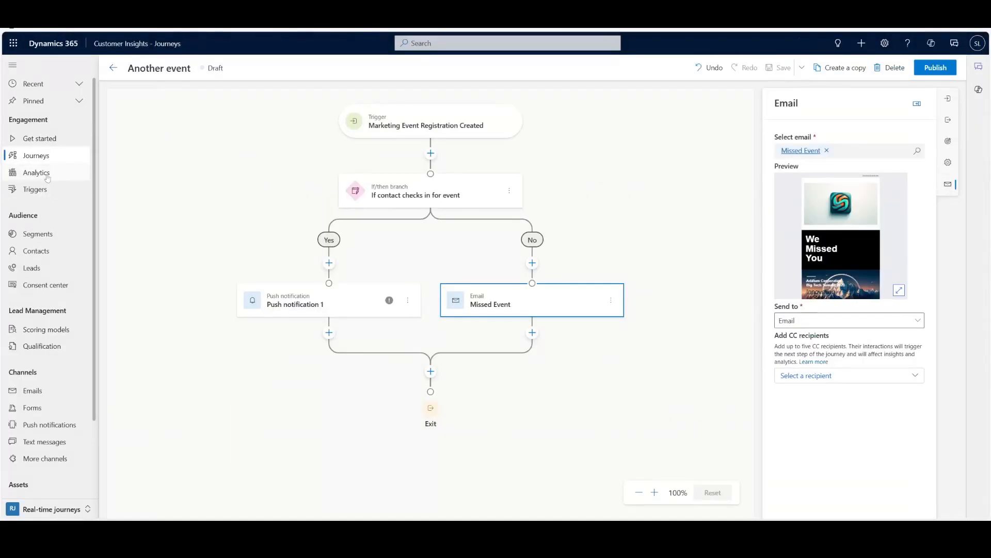
pyautogui.click(47, 176)
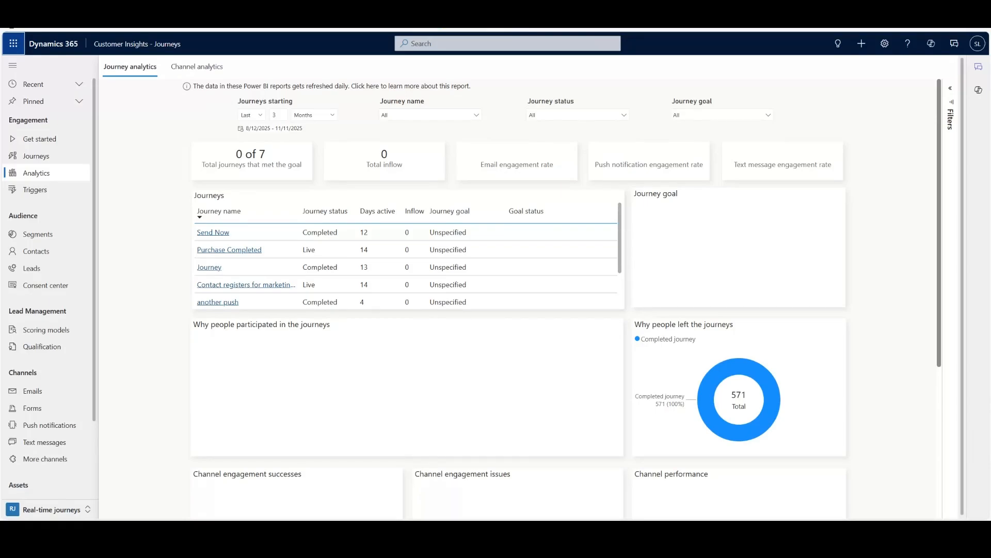
# Show all triggers and check a new trigger's activation options, selecting the customer website/app interaction before cancelling its creation.
pyautogui.click(49, 192)
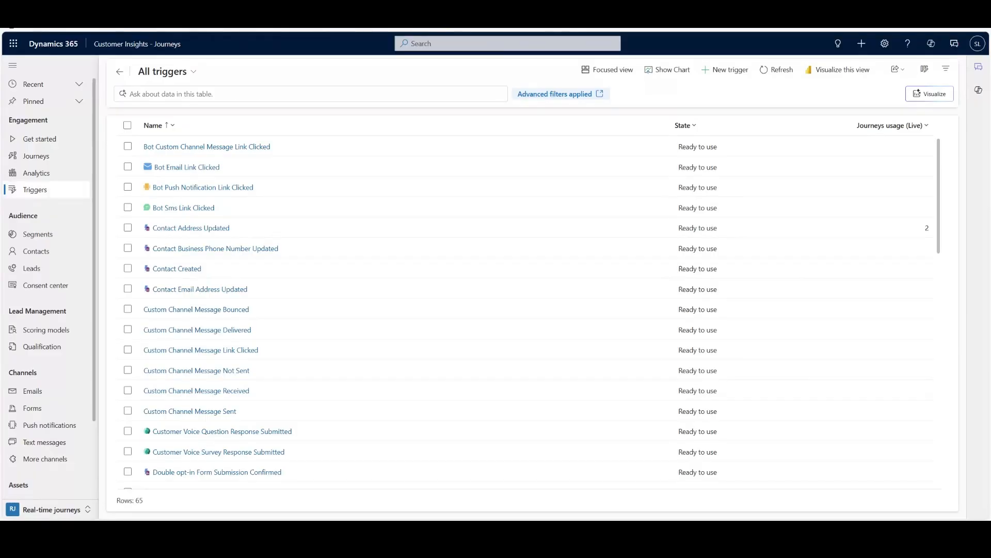
pyautogui.click(719, 70)
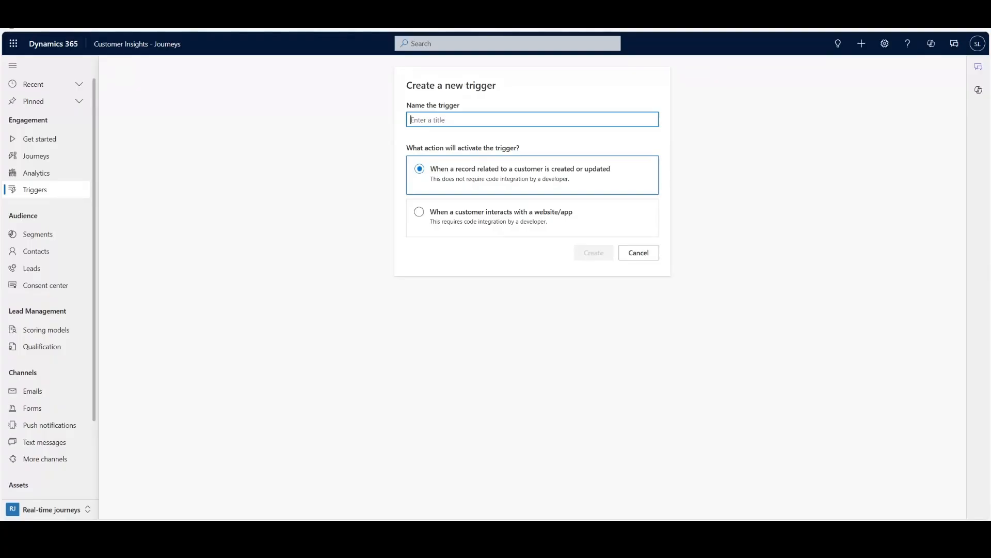
pyautogui.click(516, 216)
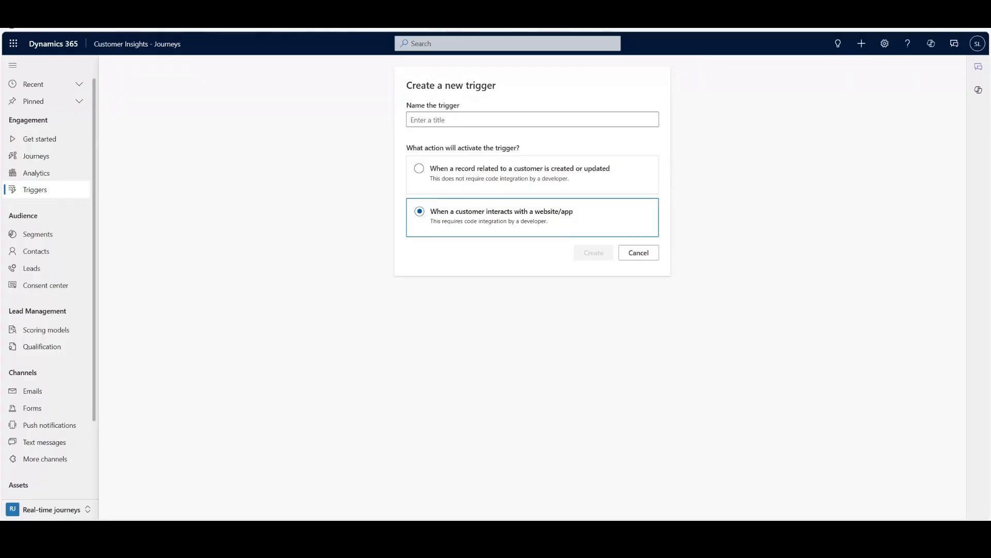
pyautogui.click(646, 255)
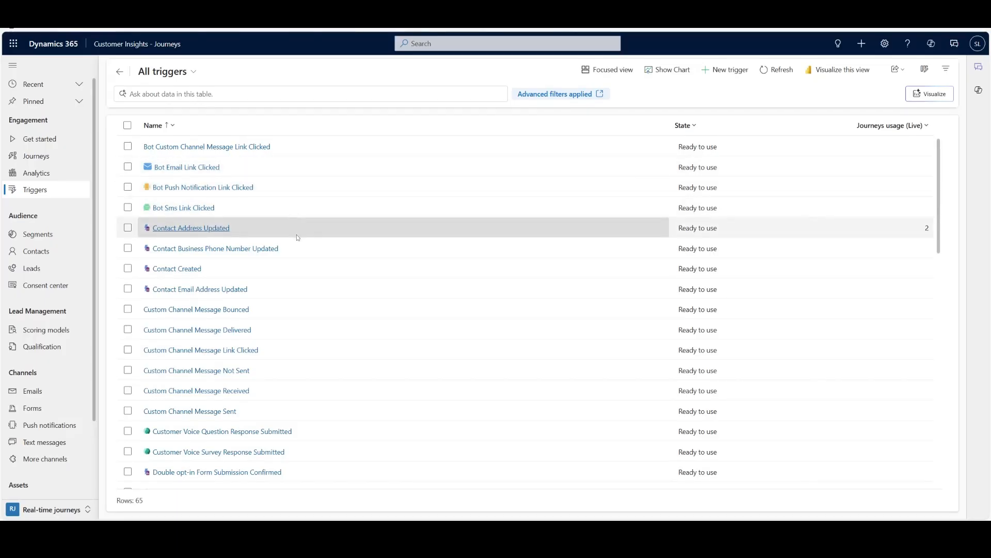
# Examine the full list of triggers, including which ones are used in live journeys, and return to its beginning.
pyautogui.scroll(-3, 297, 236)
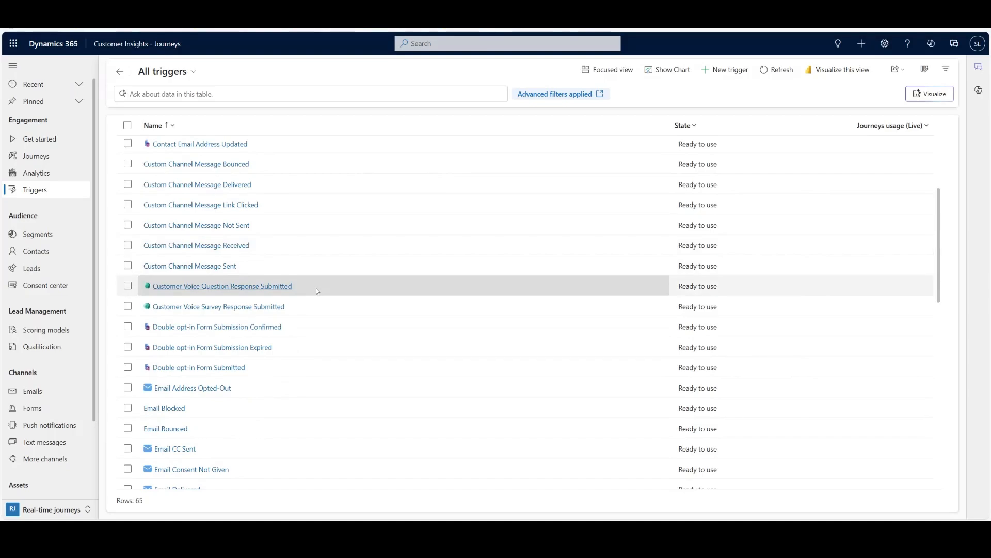
pyautogui.scroll(-4, 316, 291)
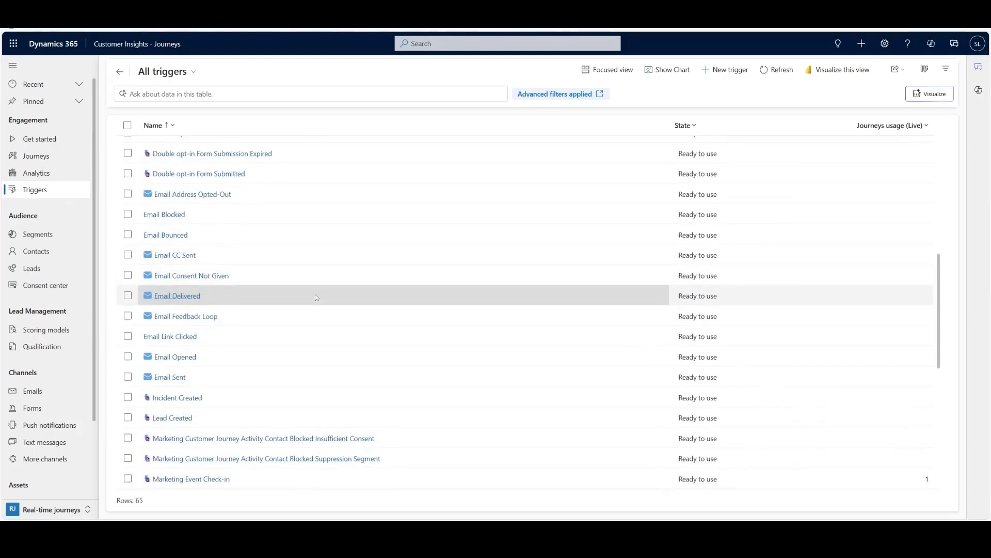
pyautogui.scroll(-2, 320, 298)
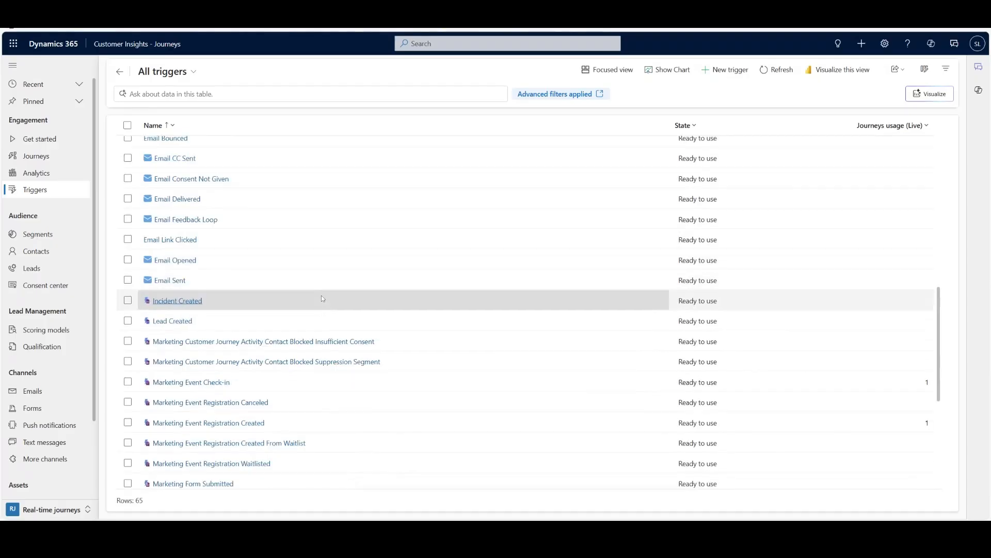
pyautogui.scroll(-5, 320, 289)
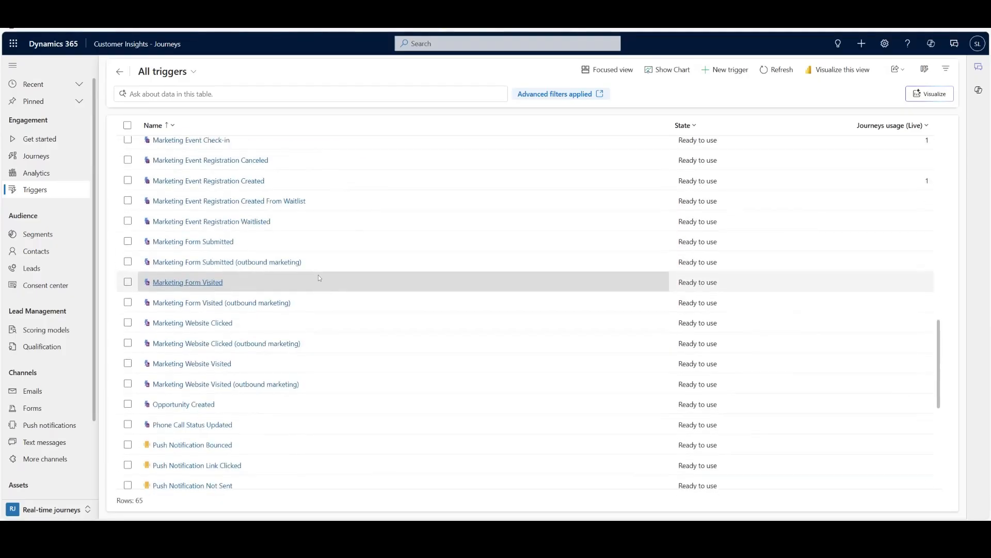
pyautogui.scroll(-6, 317, 309)
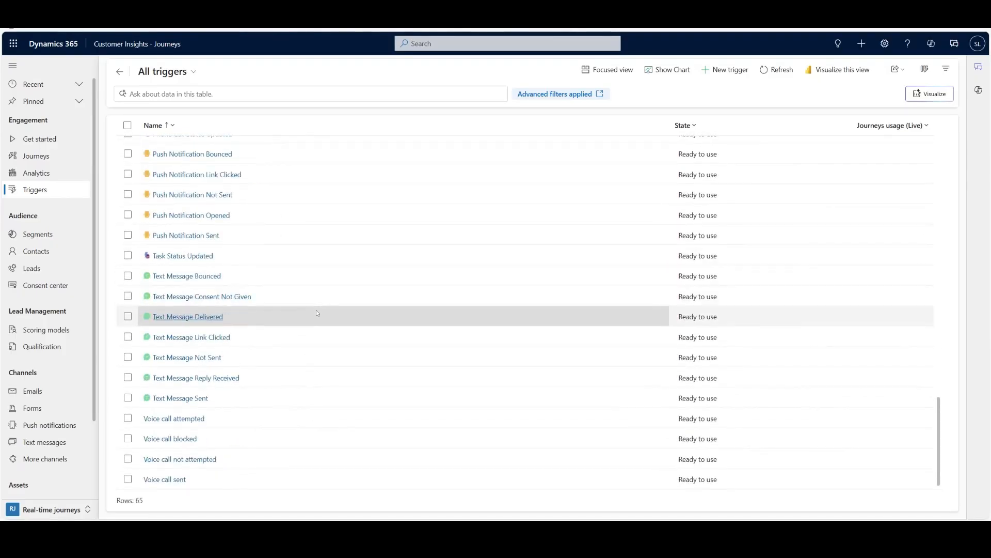
pyautogui.scroll(15, 372, 310)
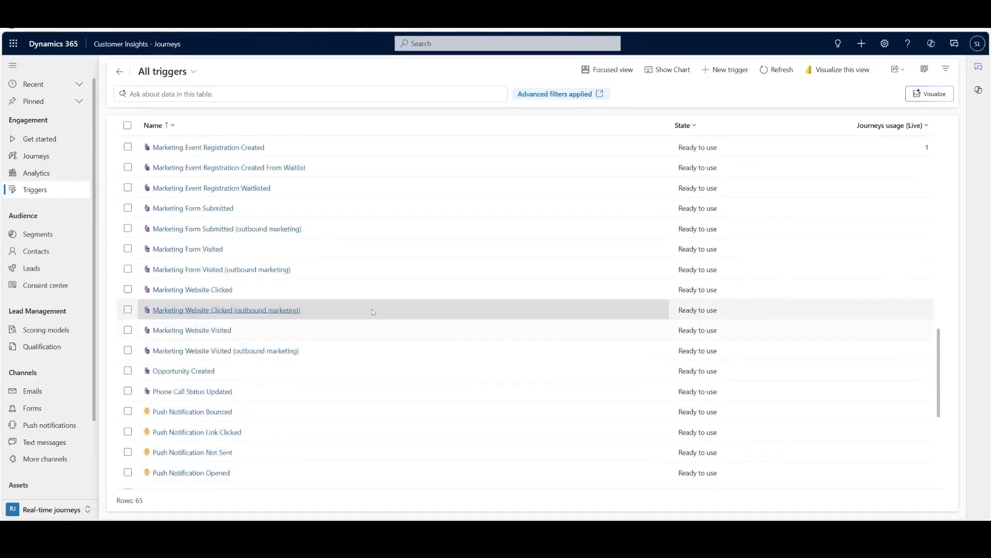
pyautogui.scroll(-10, 372, 309)
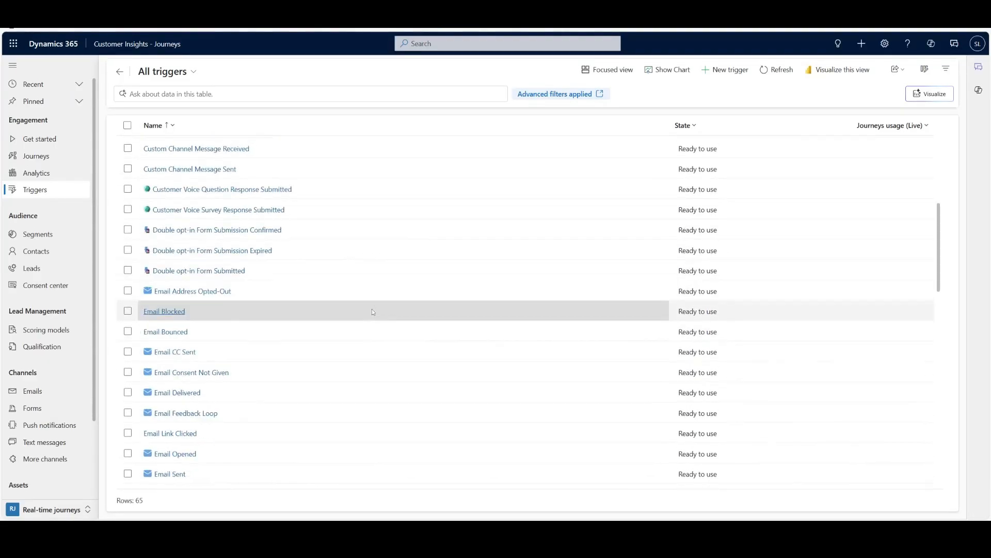
pyautogui.scroll(-1, 465, 325)
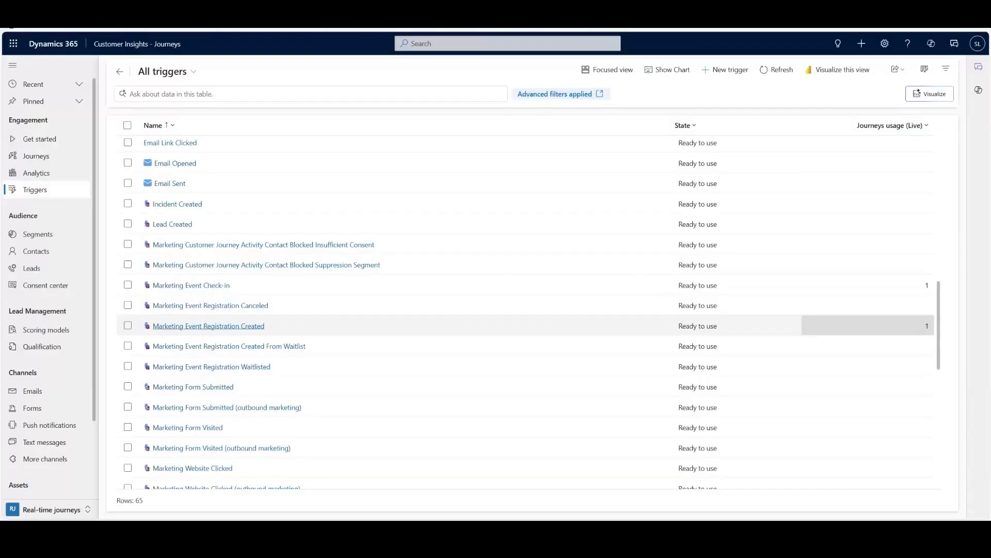
pyautogui.scroll(10, 912, 326)
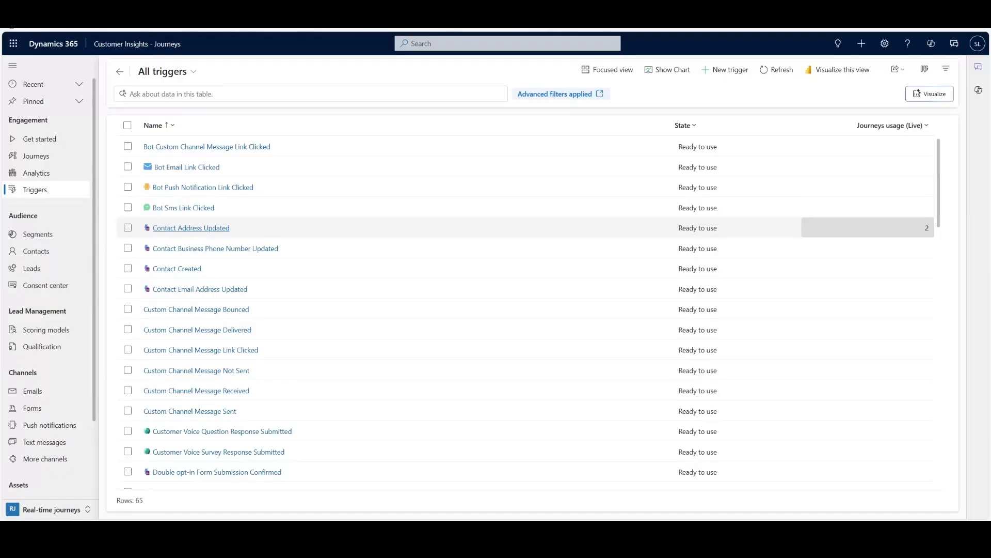
# Review the All Contacts segment's definition, member list and additional actions, and return to the list of segments.
pyautogui.click(42, 233)
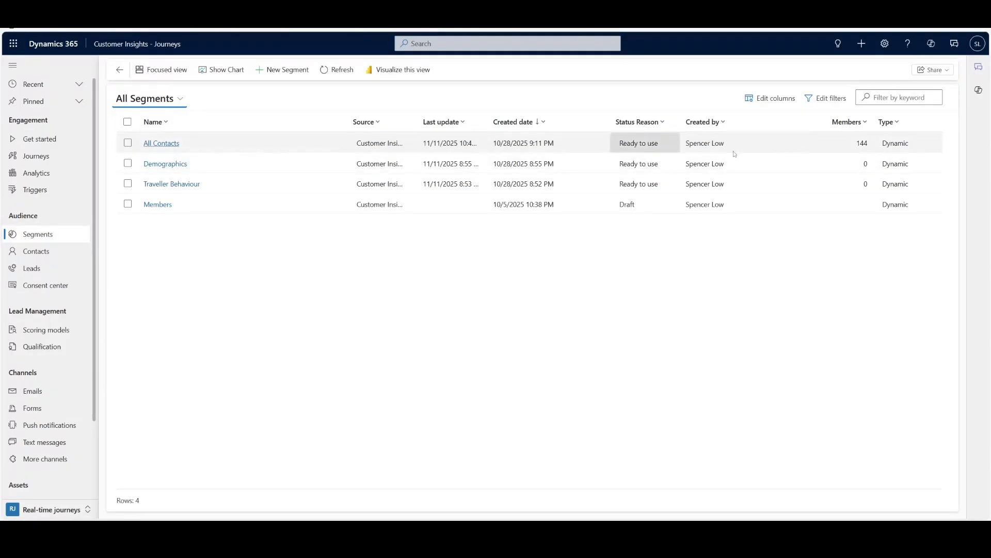
pyautogui.click(157, 149)
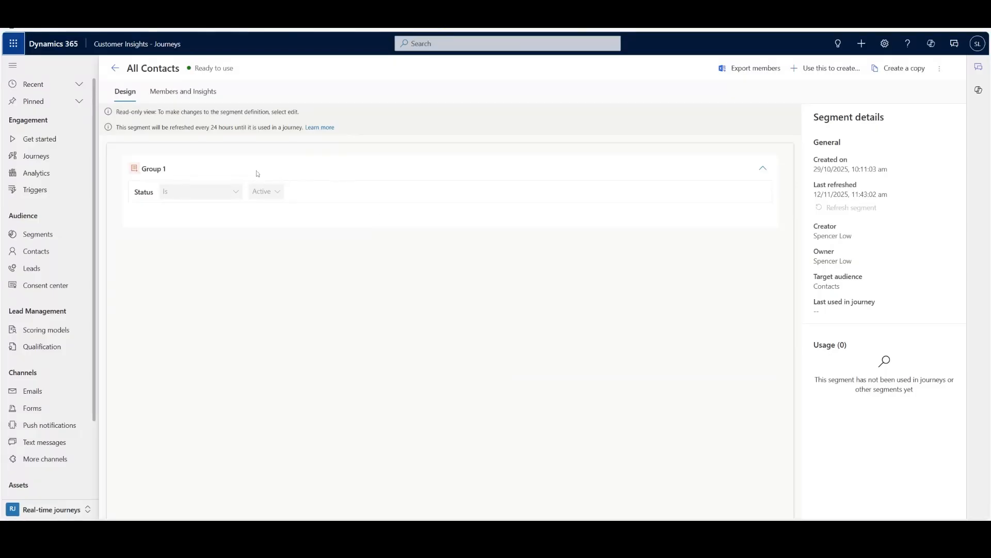
pyautogui.click(184, 90)
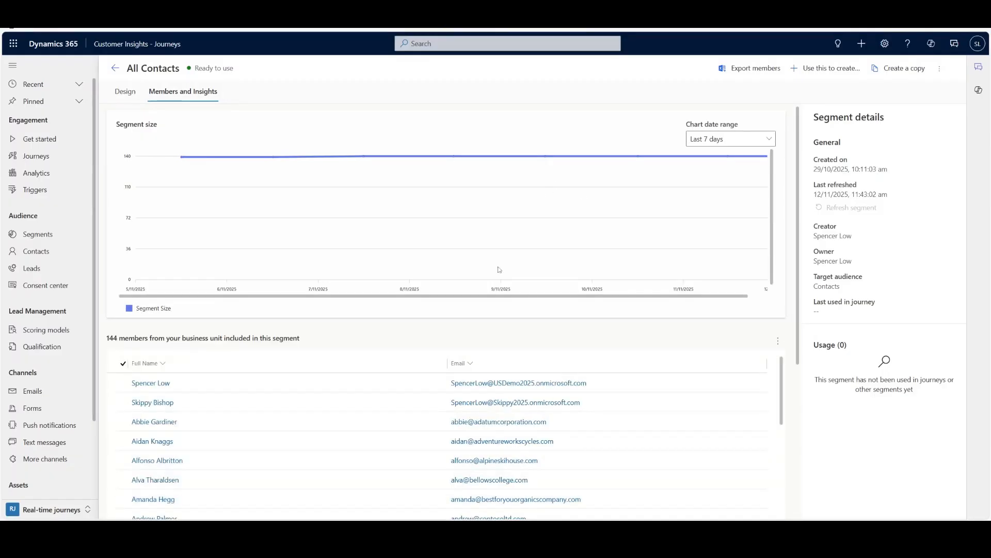
pyautogui.scroll(-10, 286, 382)
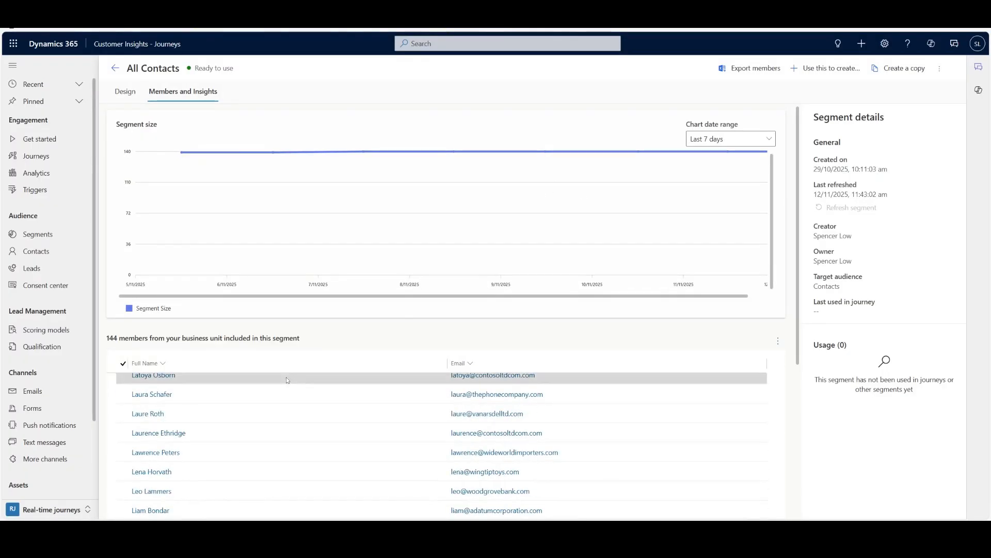
pyautogui.scroll(10, 286, 377)
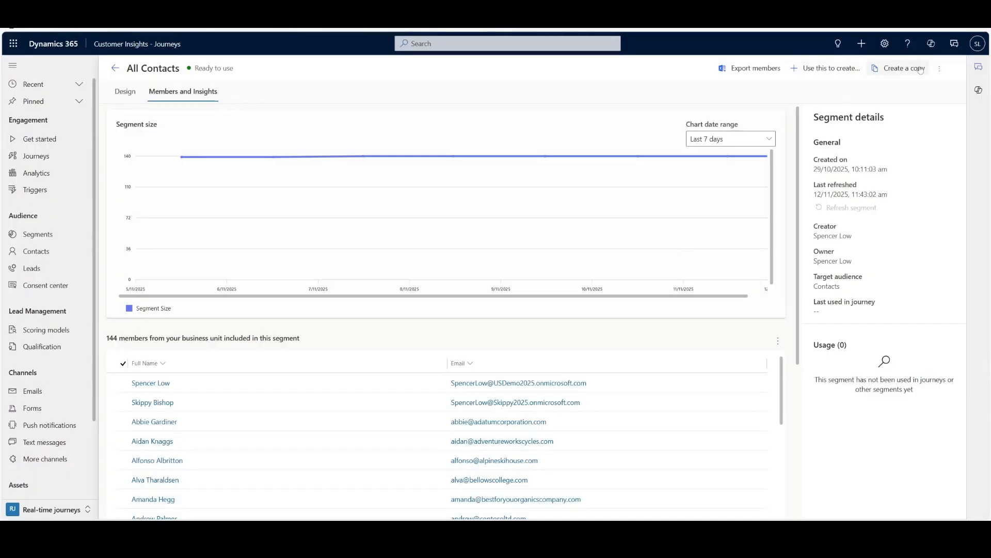
pyautogui.click(940, 68)
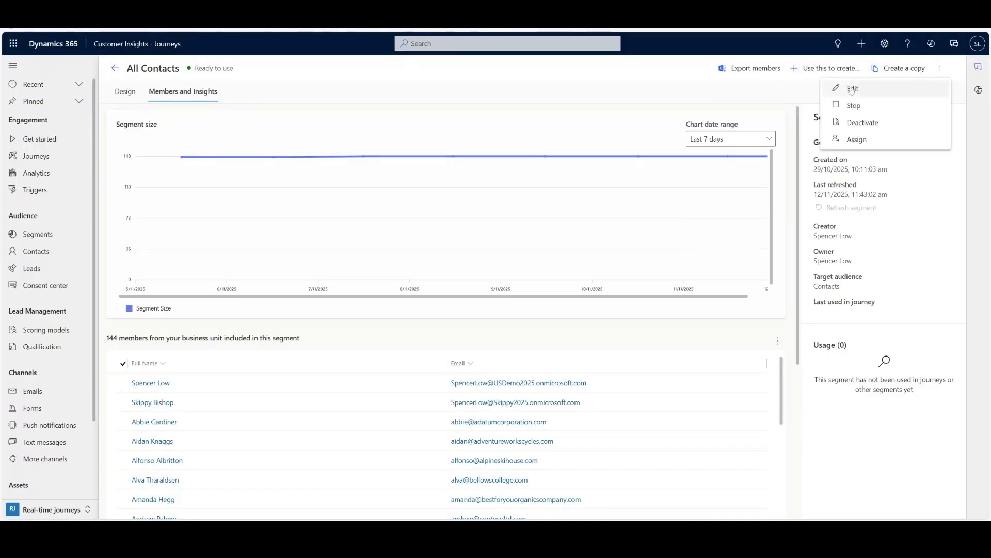
pyautogui.click(112, 70)
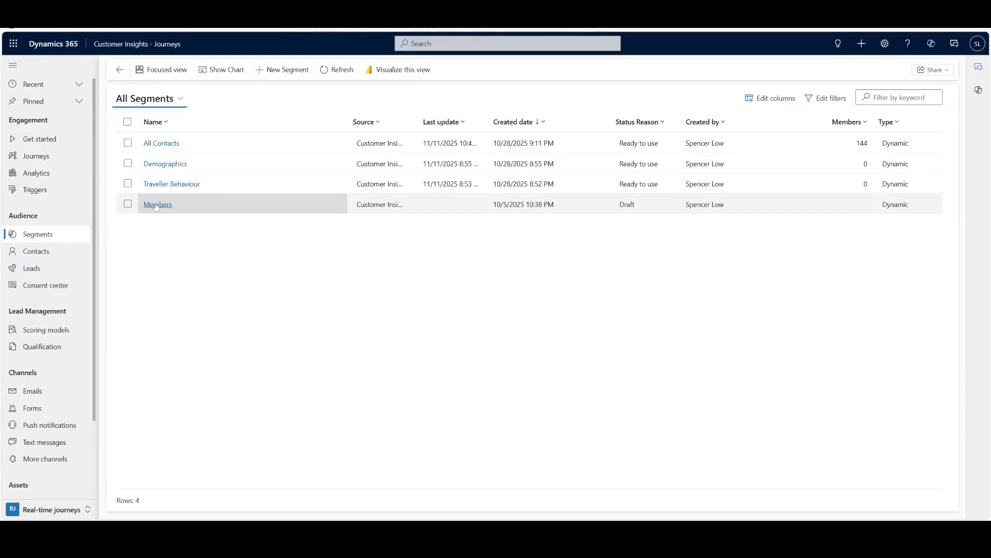
# Replace the draft Members segment's status condition group with a group based on the existing All Contacts segment.
pyautogui.click(156, 205)
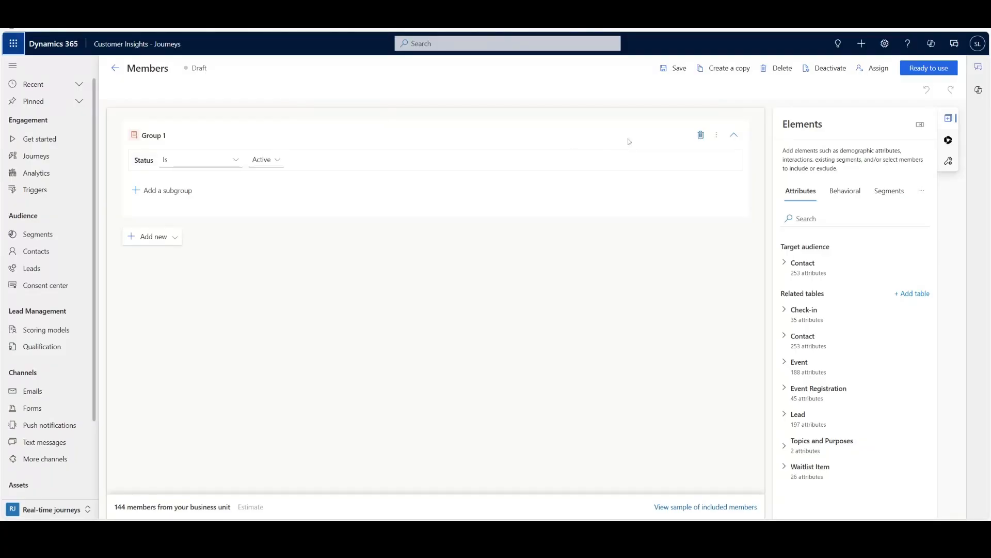
pyautogui.click(700, 137)
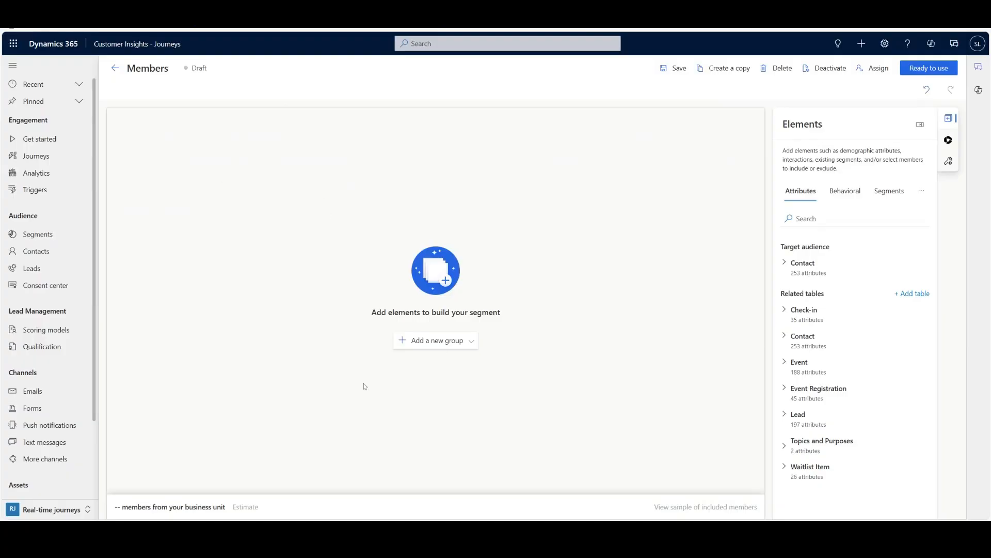
pyautogui.click(423, 340)
pyautogui.click(419, 400)
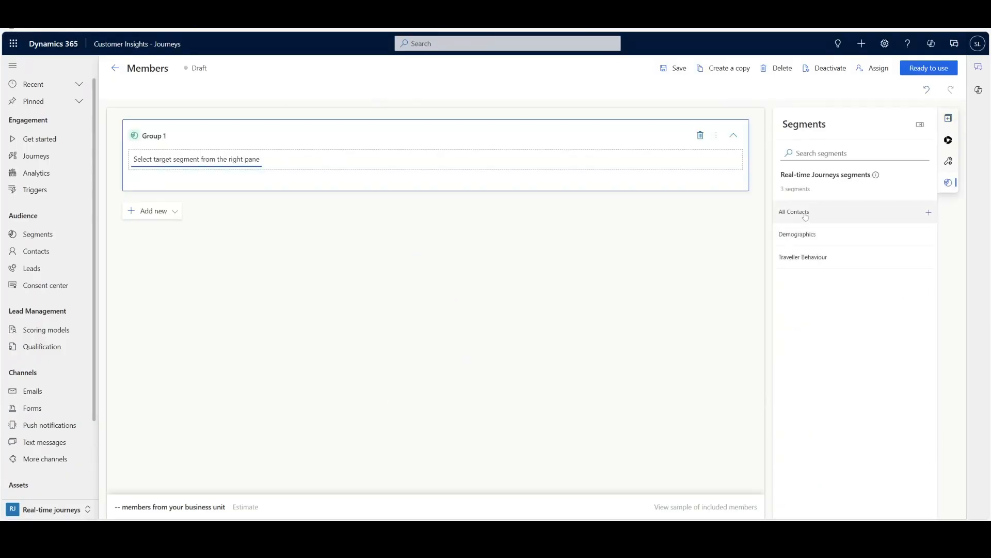
pyautogui.click(805, 215)
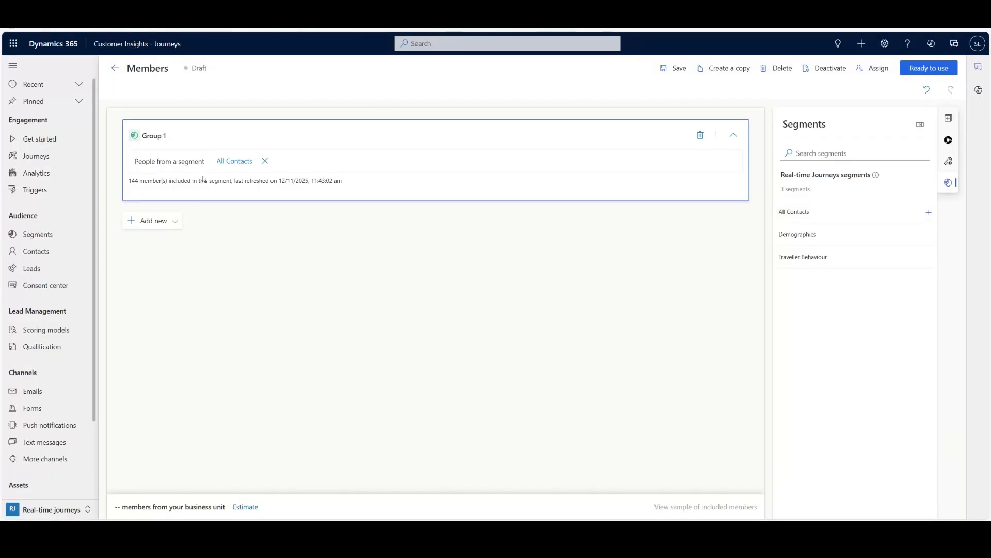
# Add an attribute group to the Members segment using the Contact attribute Address 1: County.
pyautogui.click(157, 221)
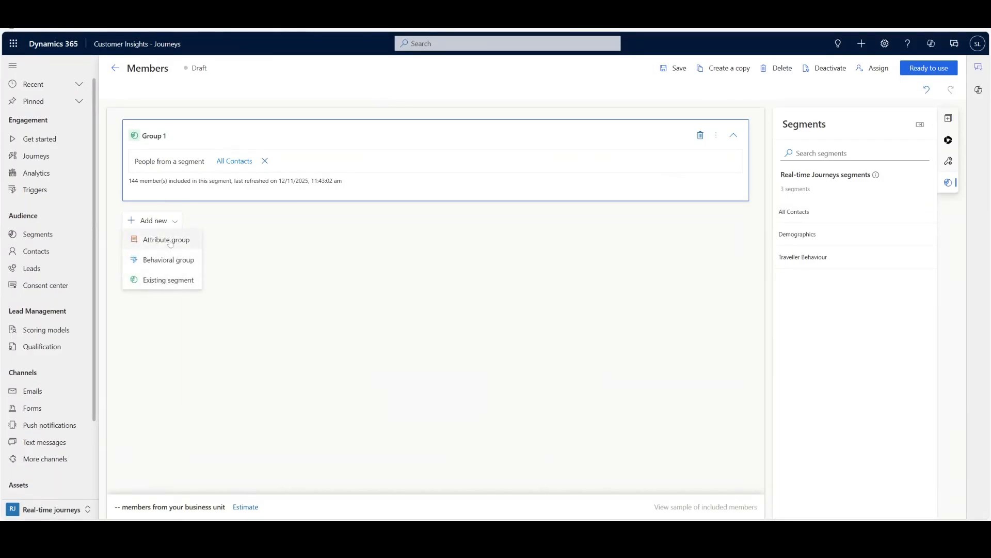
pyautogui.click(168, 241)
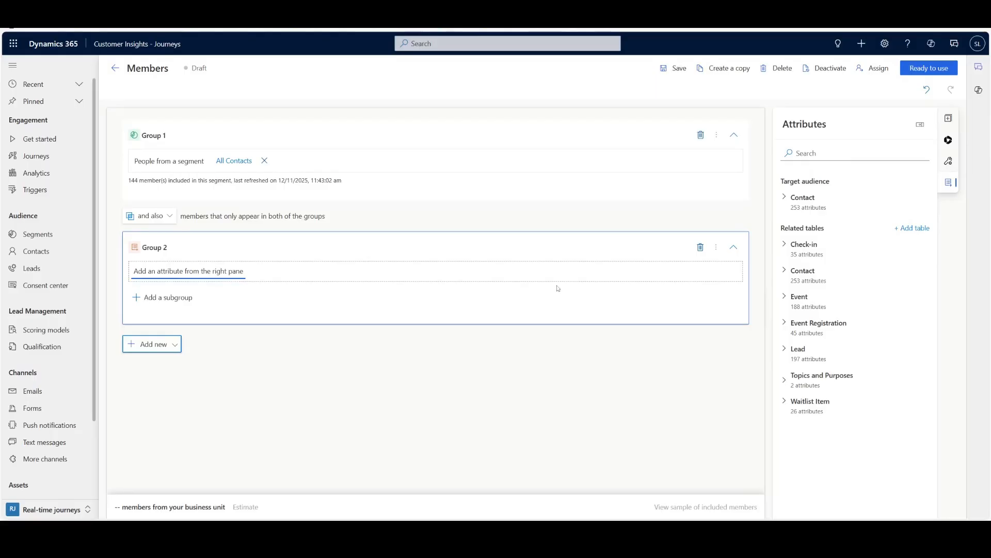
pyautogui.click(808, 206)
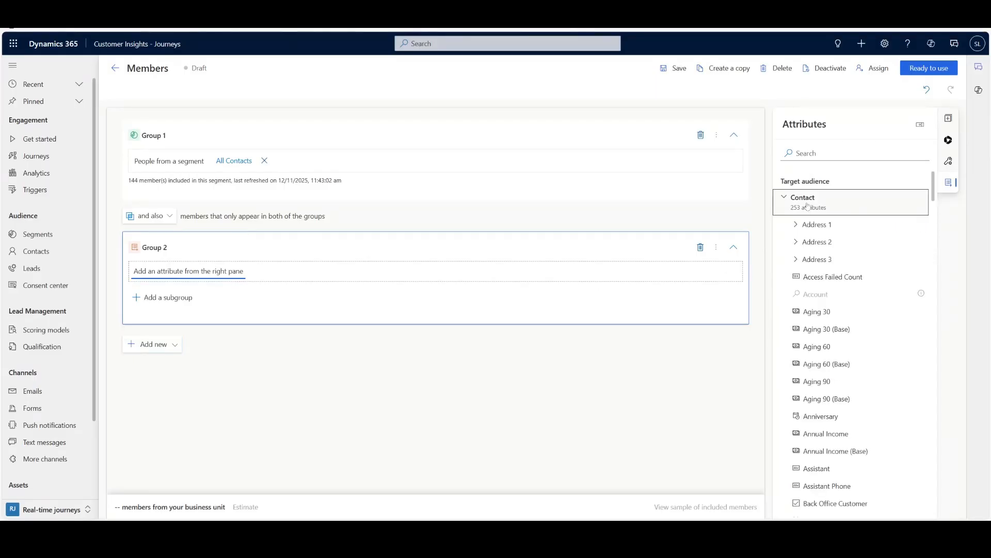
pyautogui.click(819, 227)
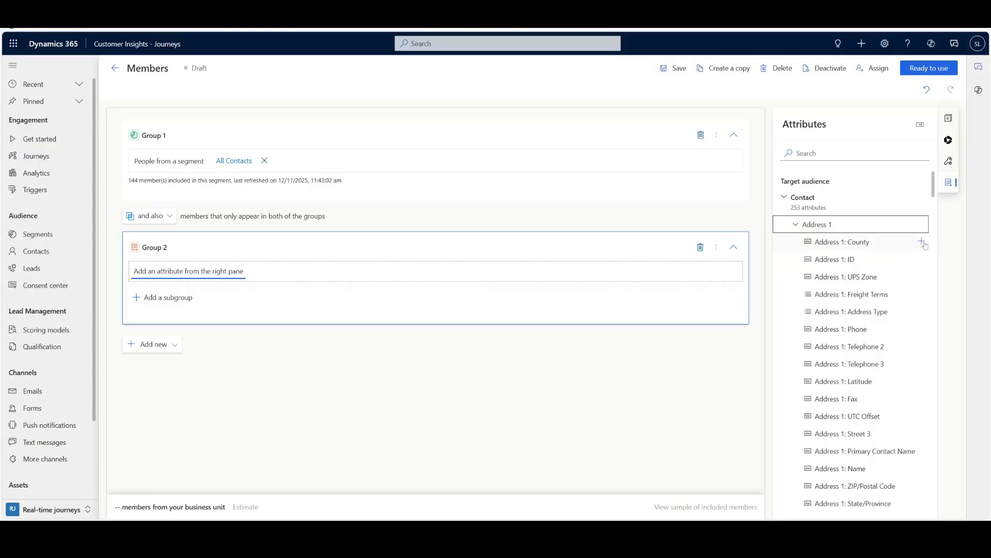
pyautogui.click(922, 242)
pyautogui.moveTo(903, 277)
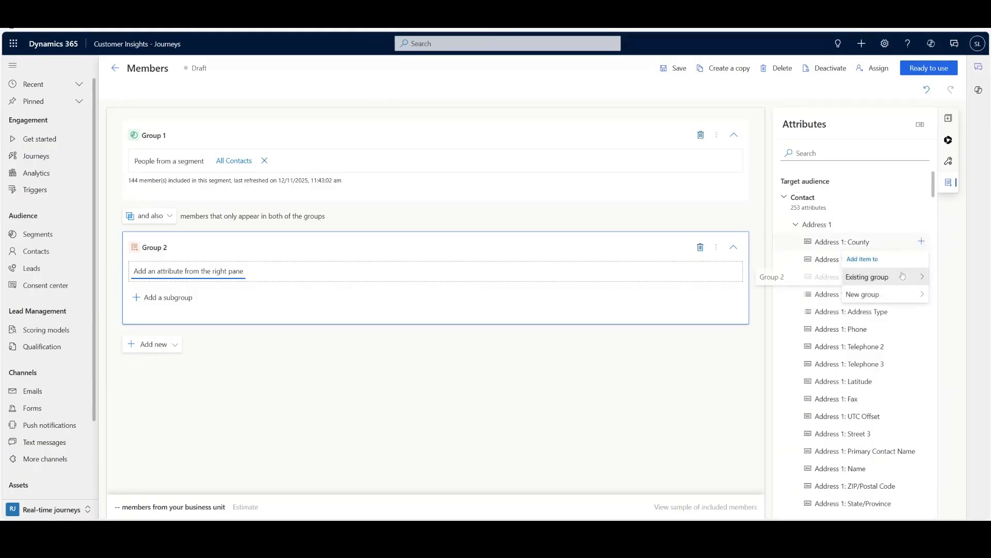
pyautogui.click(772, 277)
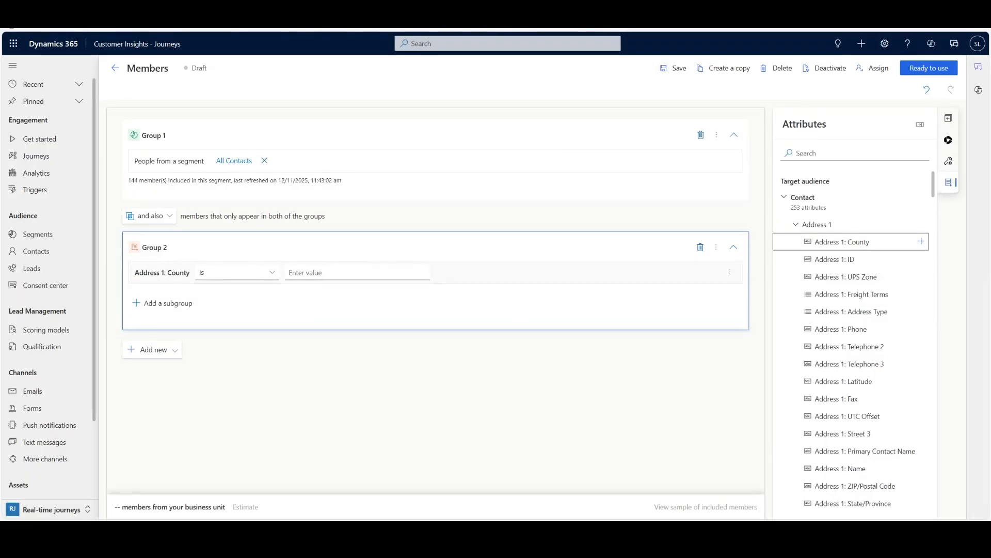
# Set the Address 1: County condition in Group 2 to Contains data, trying Contains first.
pyautogui.click(259, 272)
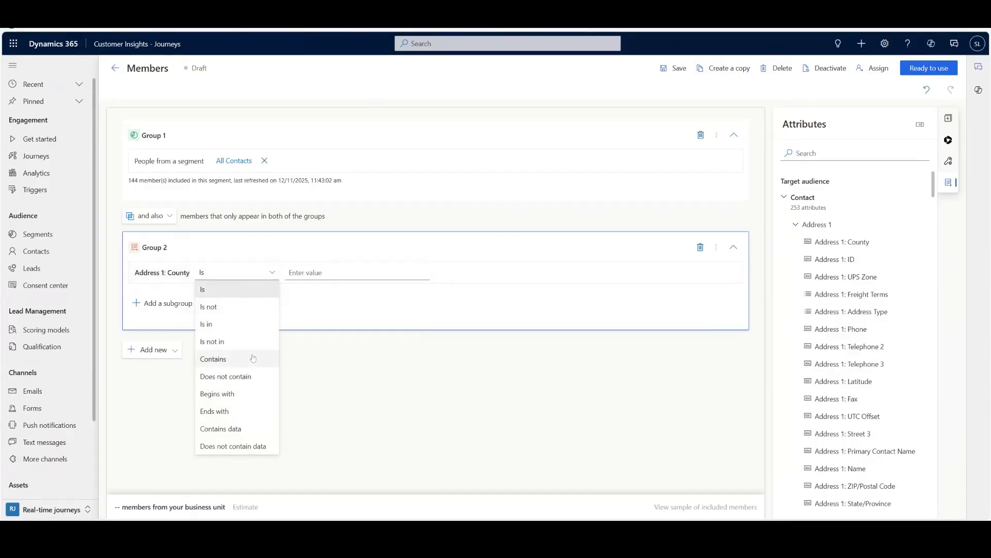
pyautogui.click(253, 362)
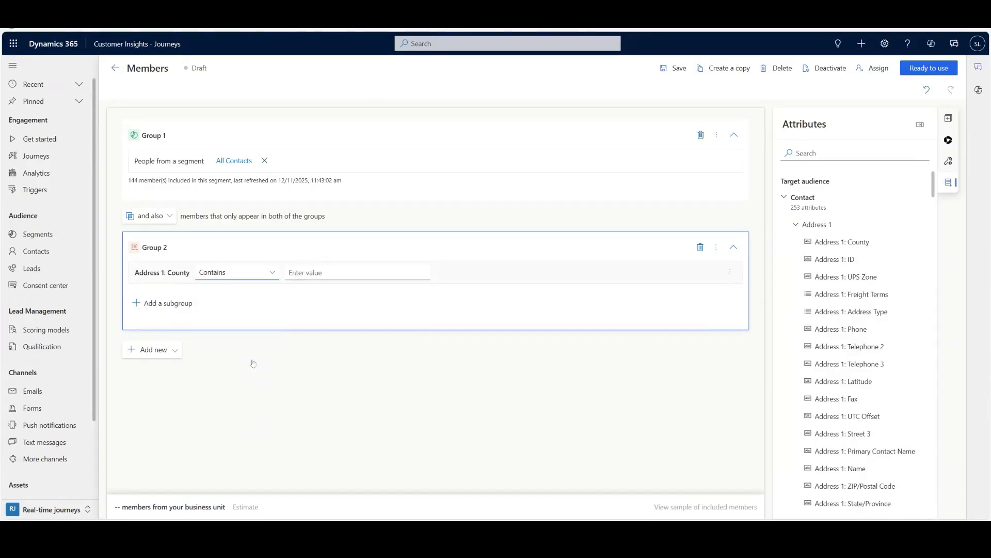
pyautogui.click(253, 274)
pyautogui.click(252, 428)
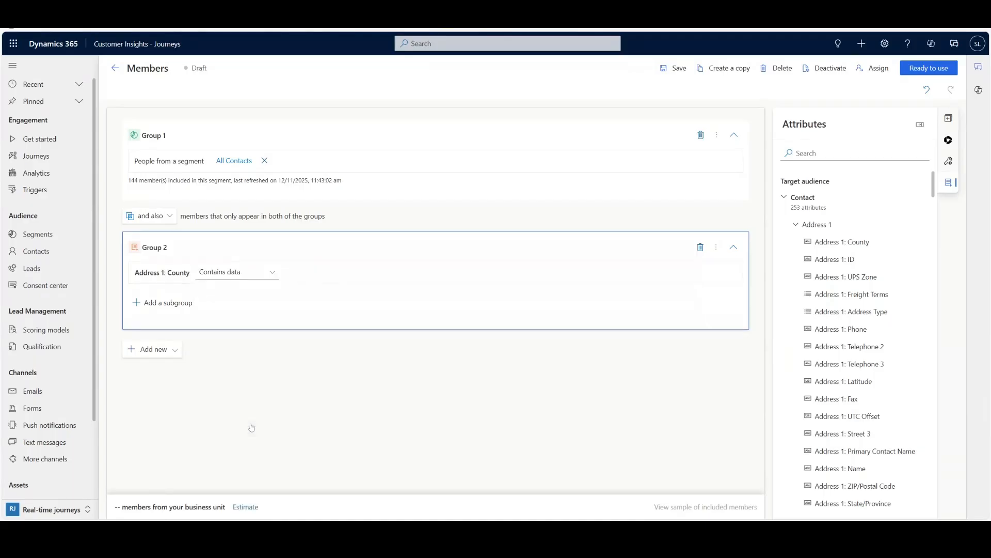
# Add a behavioral group for Marketing Event Check-in, with Marketing Event Reference set to Contains data.
pyautogui.click(166, 351)
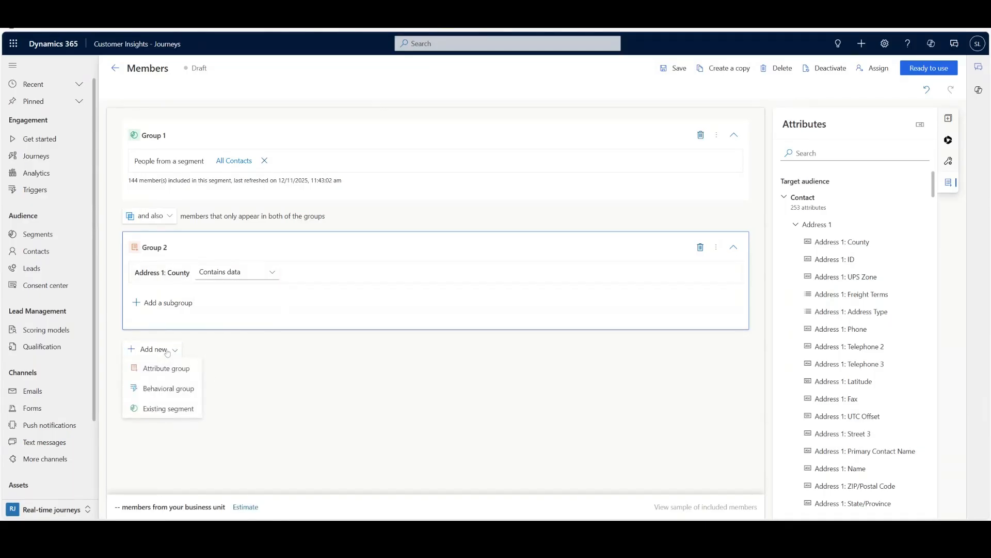
pyautogui.click(173, 389)
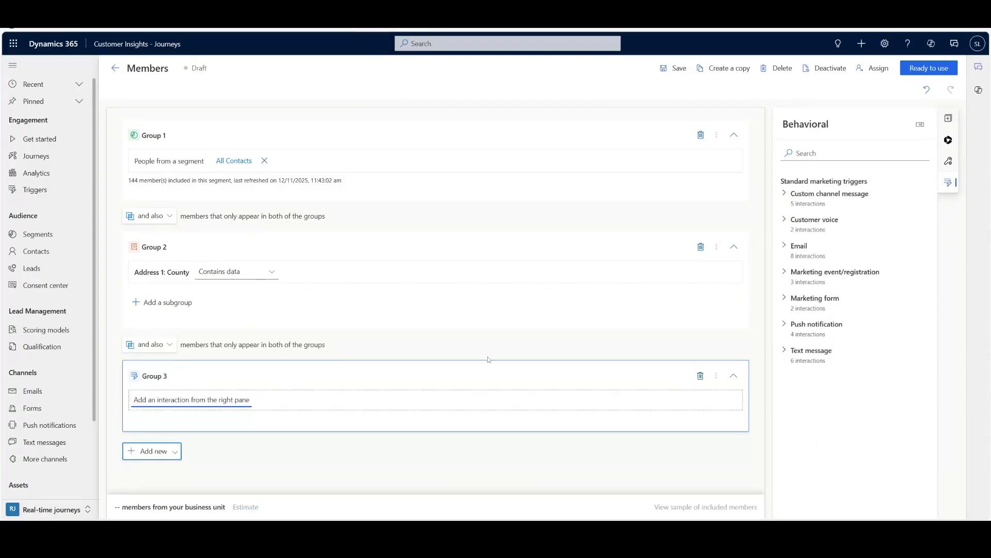
pyautogui.click(812, 282)
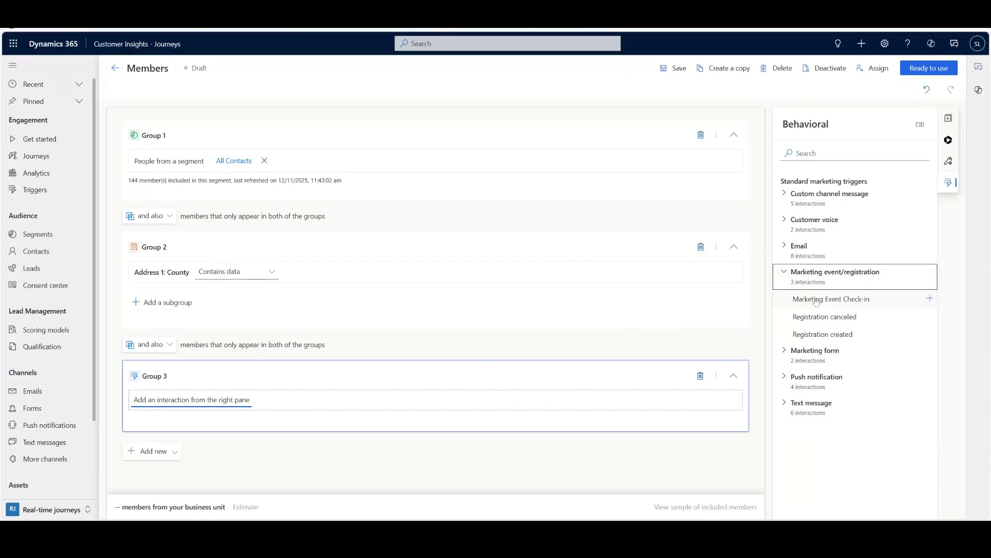
pyautogui.click(816, 299)
pyautogui.click(273, 421)
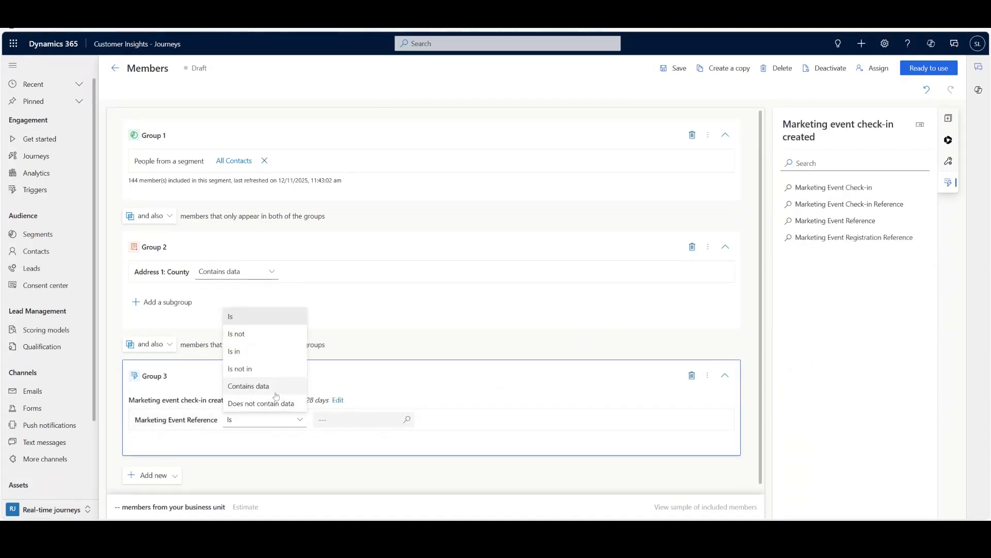
pyautogui.click(277, 387)
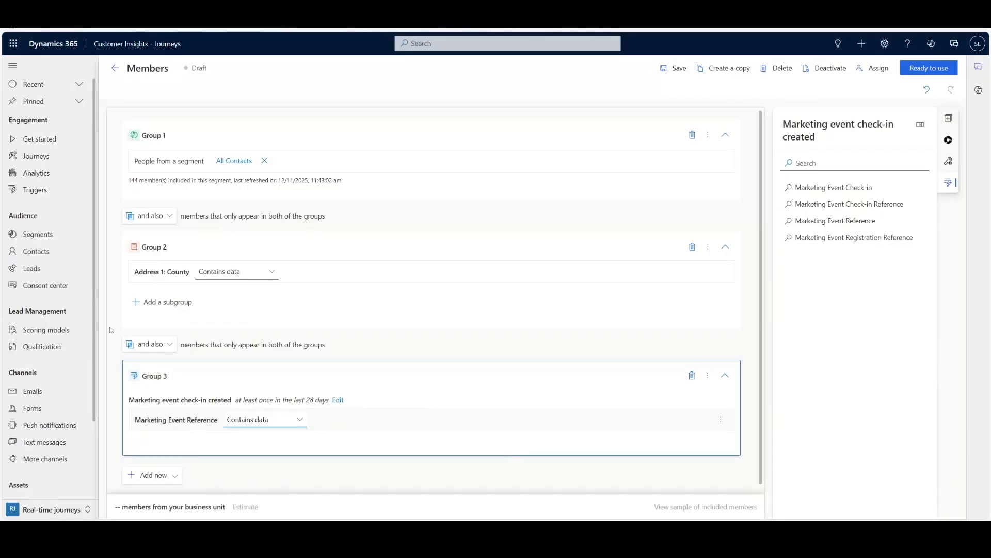
# Exclude Group 3's members with "but not" and join Groups 1 and 2 with "or".
pyautogui.click(167, 346)
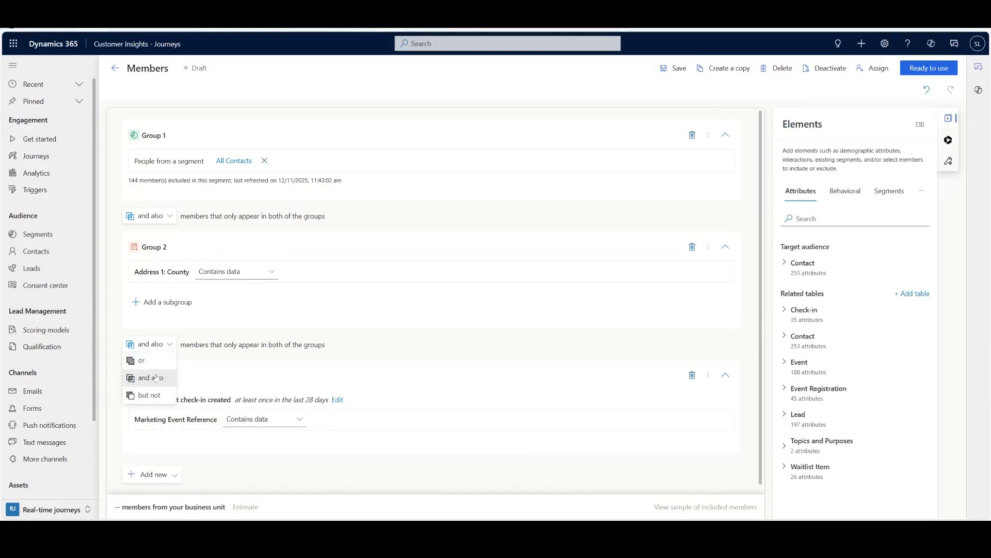
pyautogui.click(153, 397)
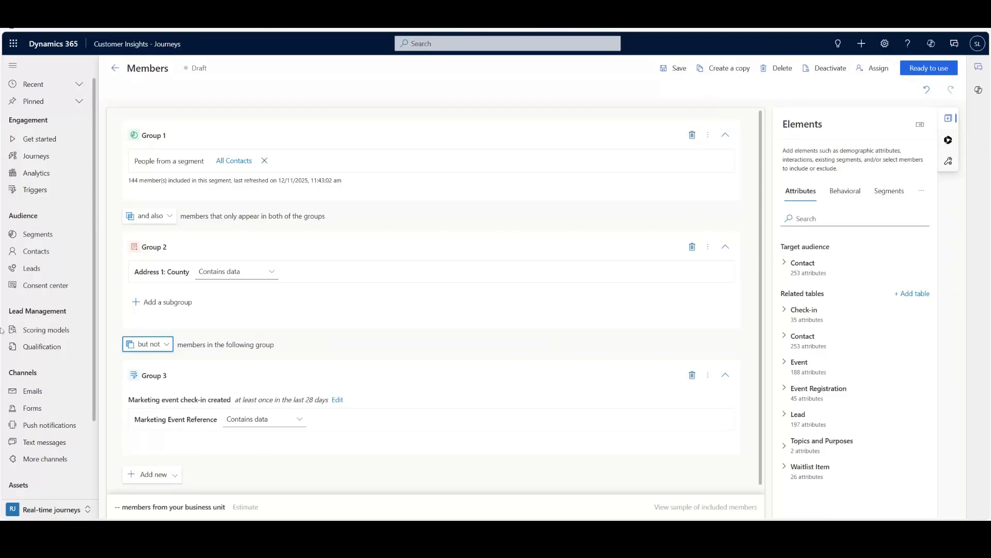
pyautogui.click(150, 216)
pyautogui.click(144, 233)
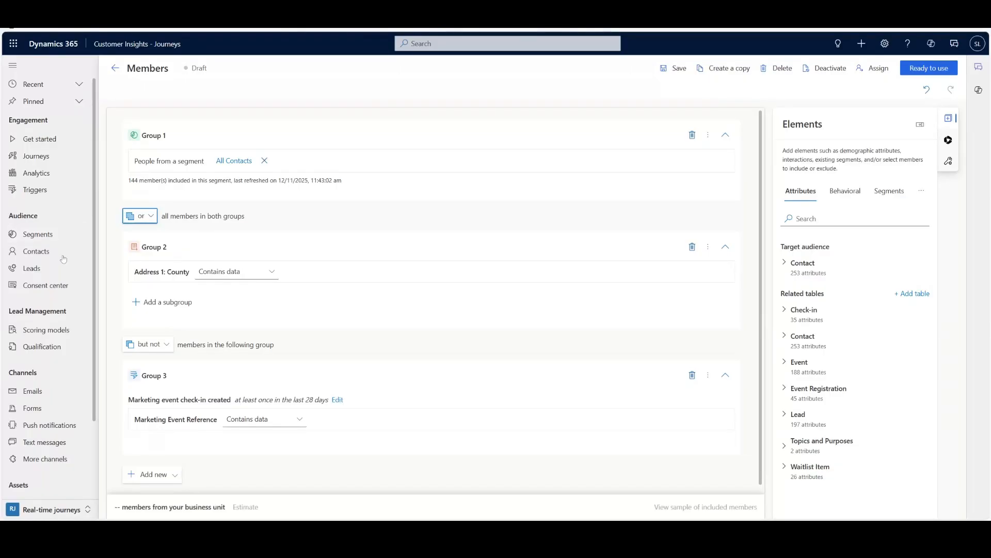
# Leave for the consent center, saving the Members segment's changes, and examine the active contact point consents.
pyautogui.click(73, 285)
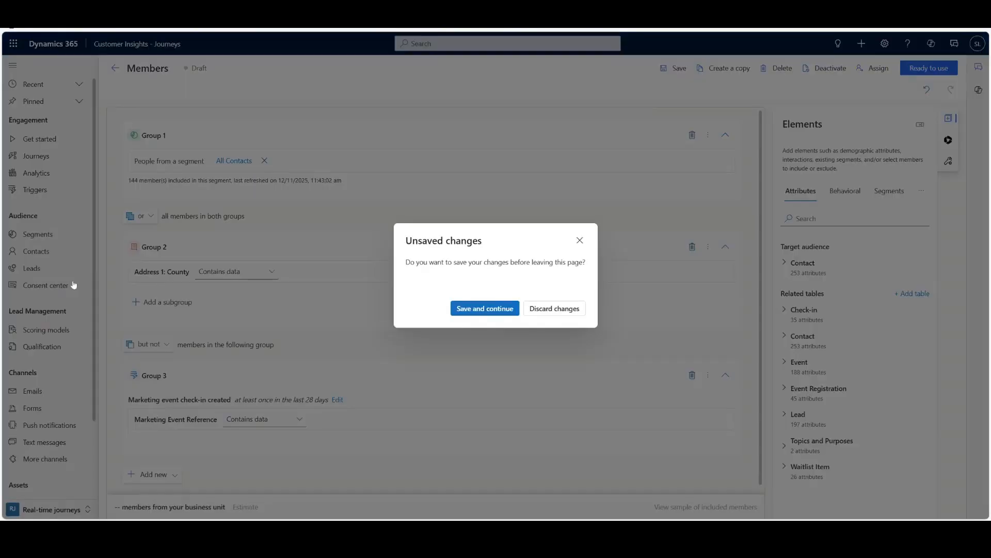
pyautogui.click(464, 308)
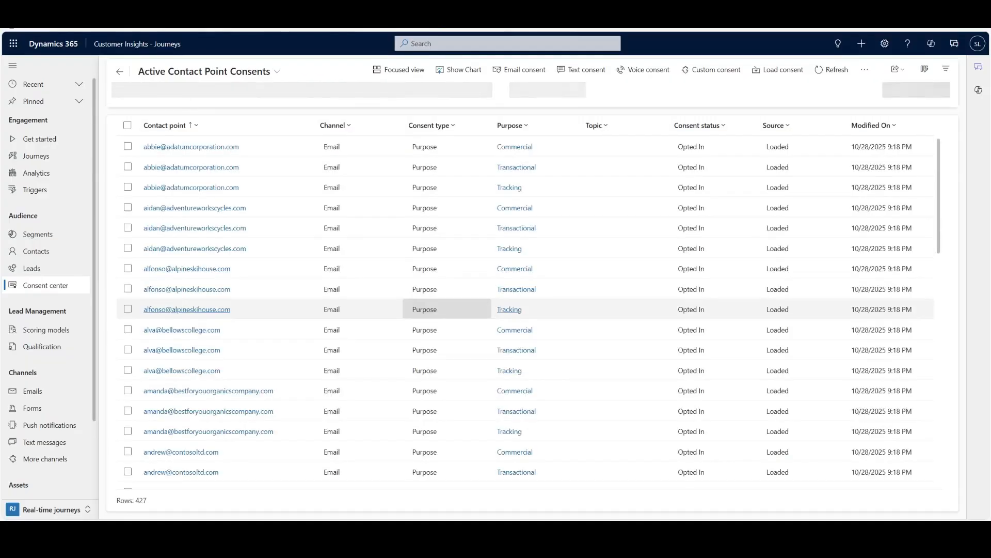
pyautogui.scroll(-10, 463, 308)
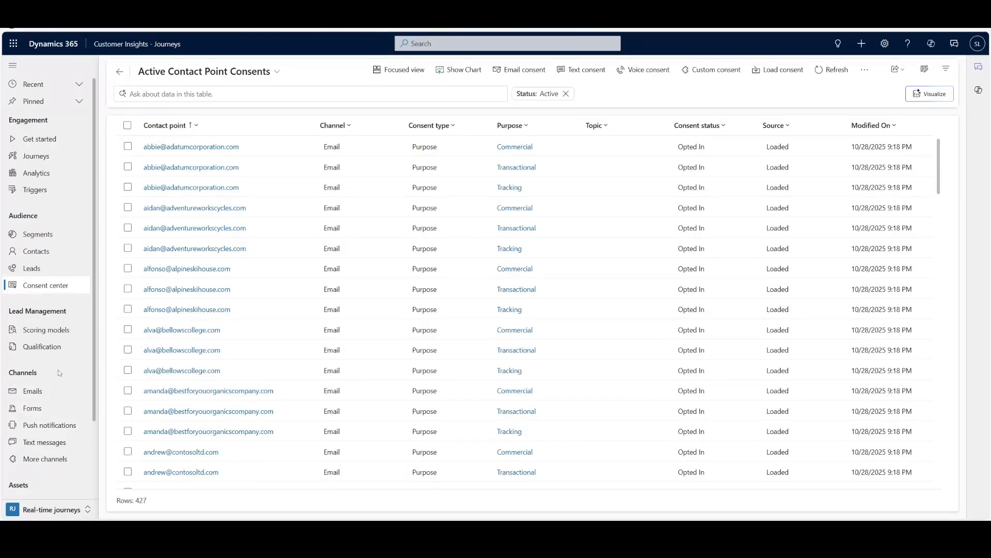
# View the lead scoring models and the Marketing Qualified model's criteria and post-qualification actions, and open the list of emails.
pyautogui.click(66, 331)
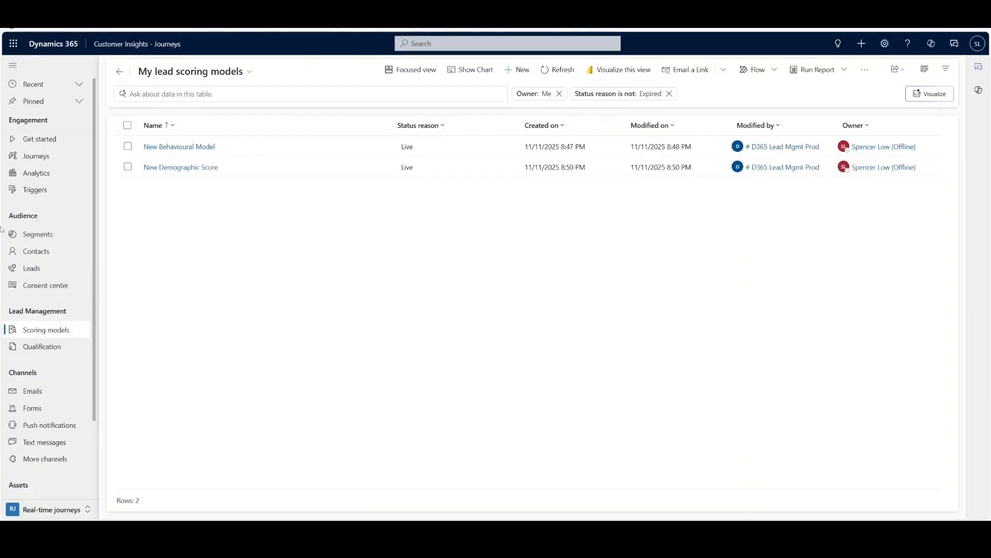
pyautogui.click(43, 347)
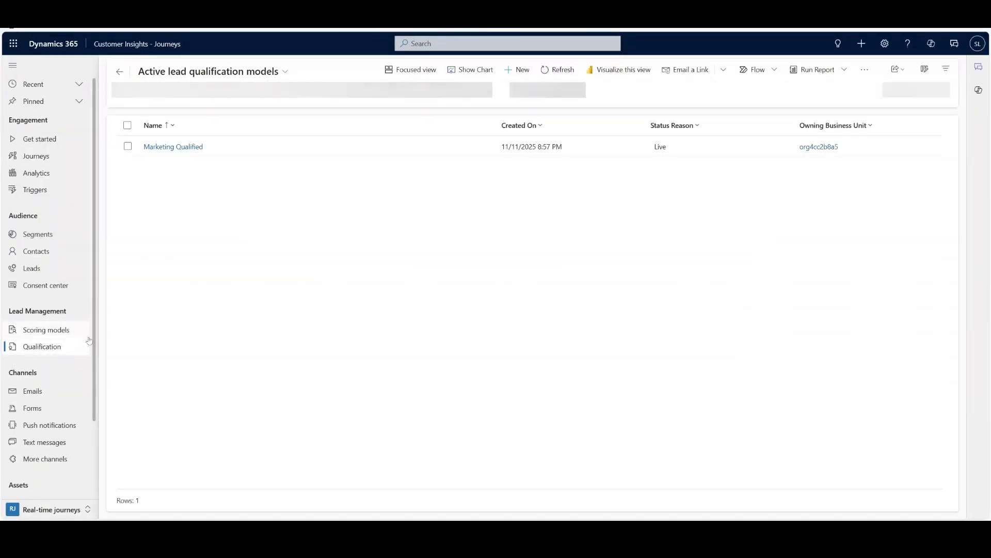
pyautogui.click(166, 149)
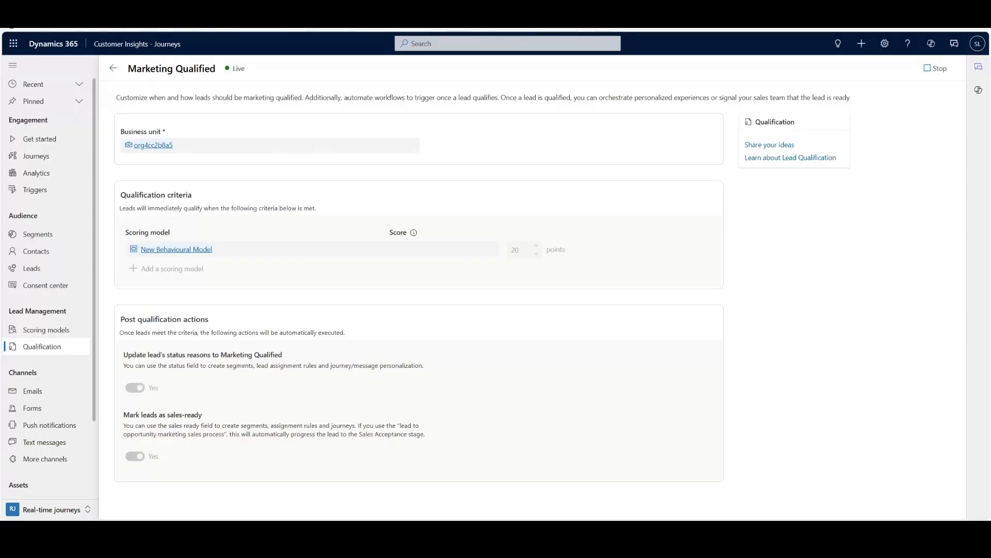
pyautogui.click(21, 397)
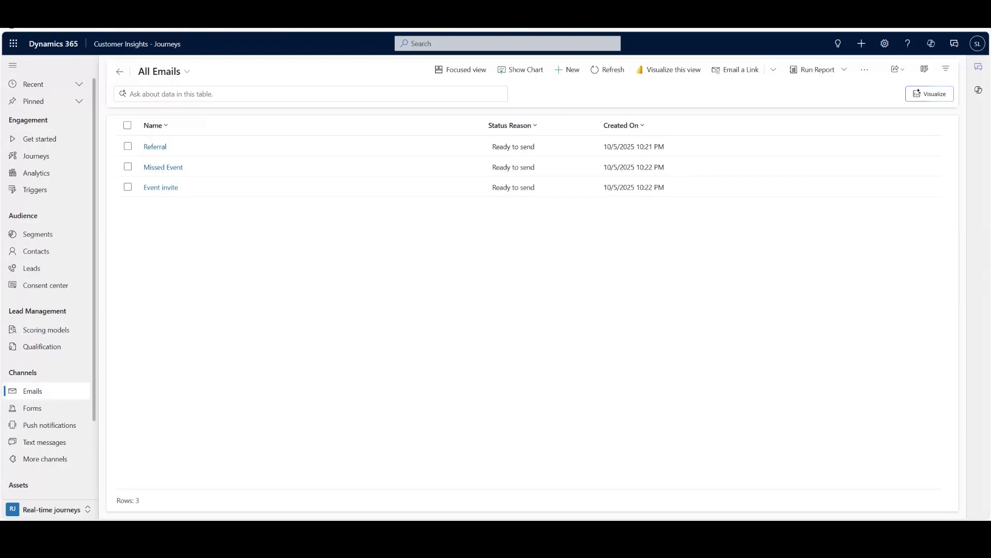
# Open the Event invite email and look through its whole design, from the header image to the footer.
pyautogui.click(168, 187)
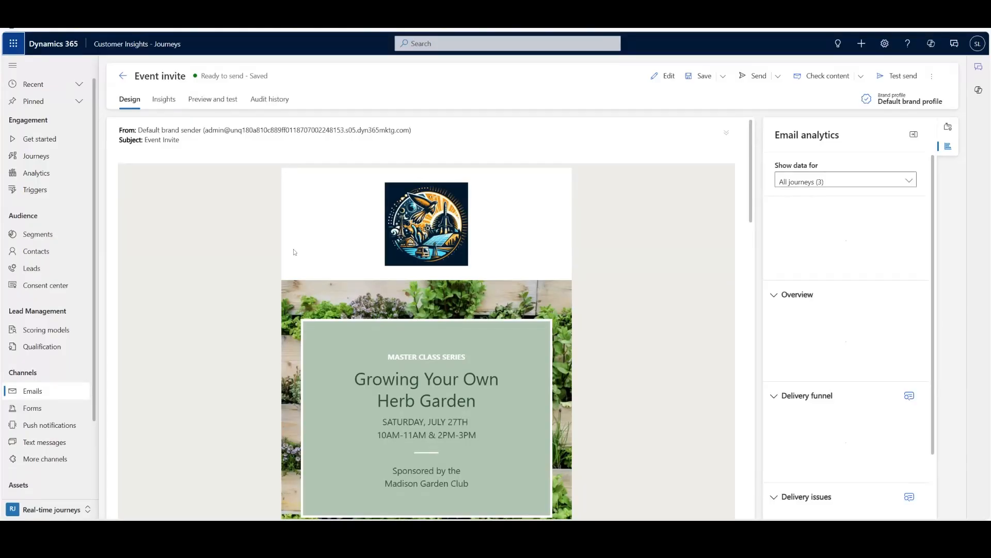
pyautogui.scroll(-15, 295, 252)
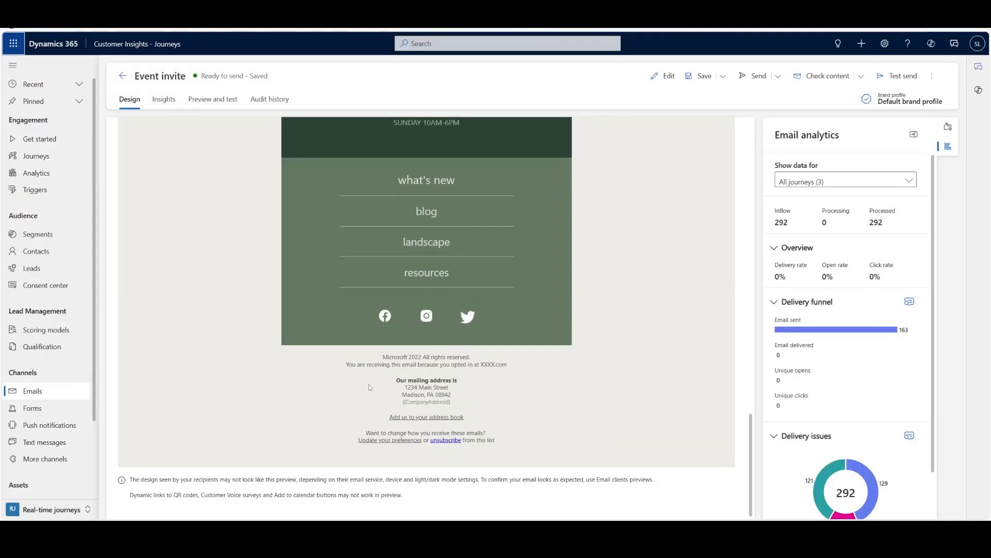
pyautogui.scroll(6, 368, 385)
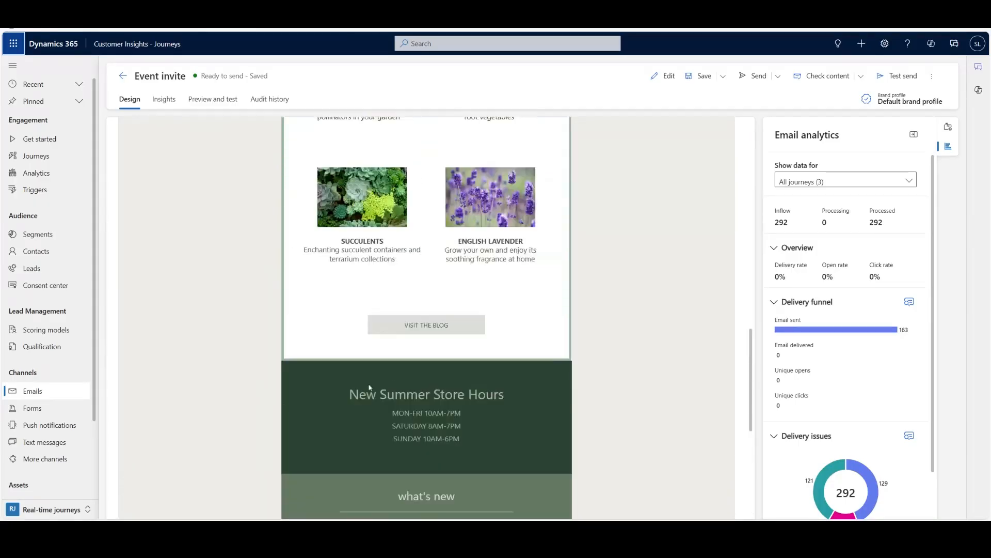
pyautogui.scroll(10, 369, 387)
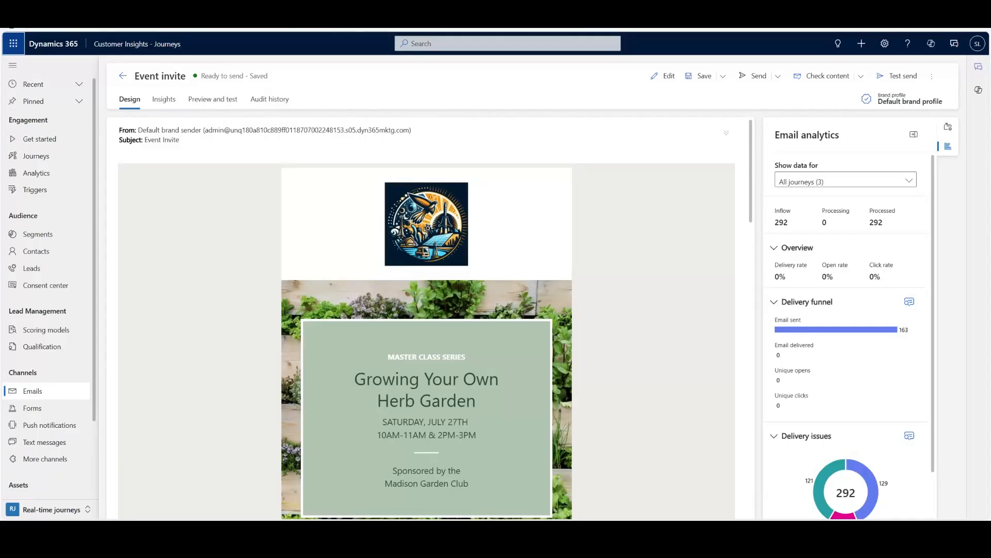
pyautogui.scroll(-6, 426, 318)
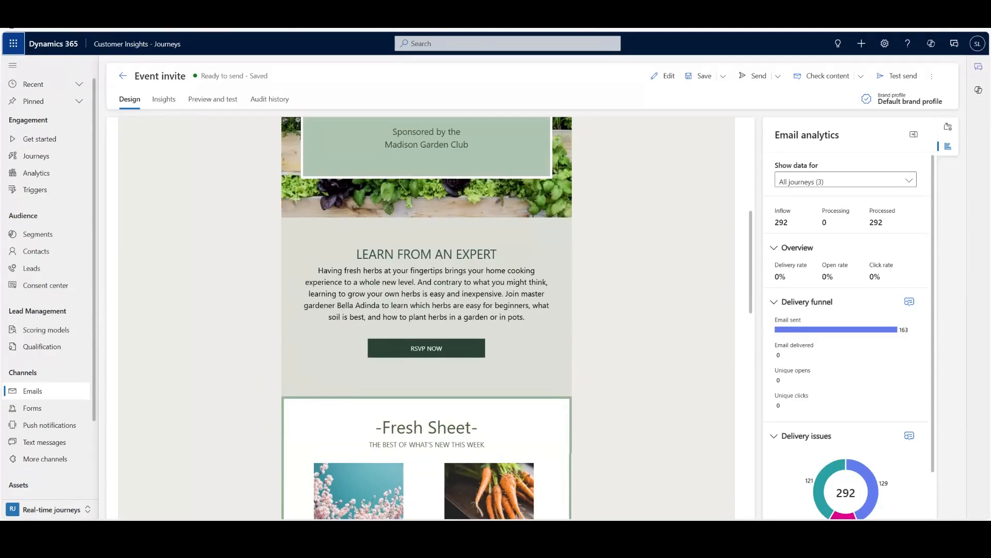
pyautogui.scroll(2, 612, 265)
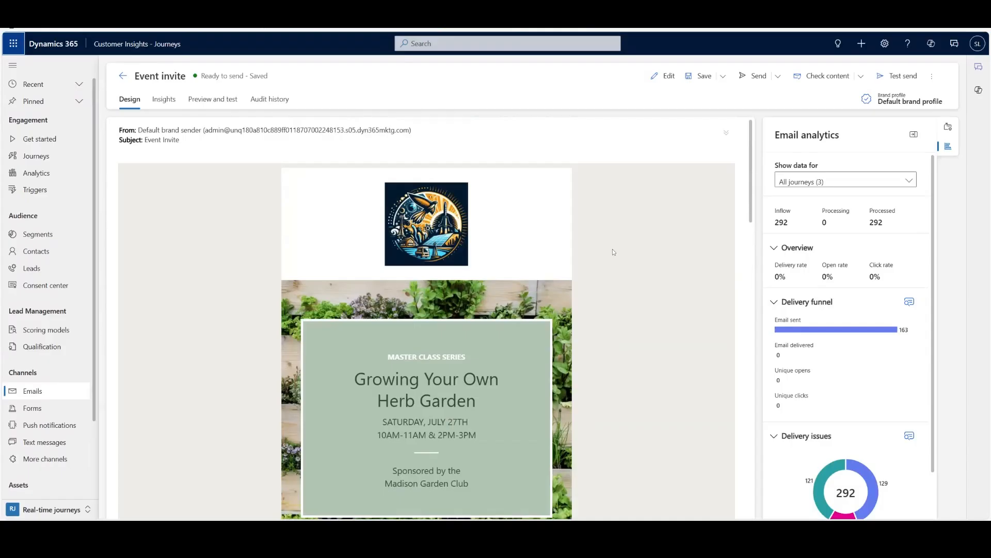
# View the Event invite email's insights and audit history, and return to its design.
pyautogui.click(175, 103)
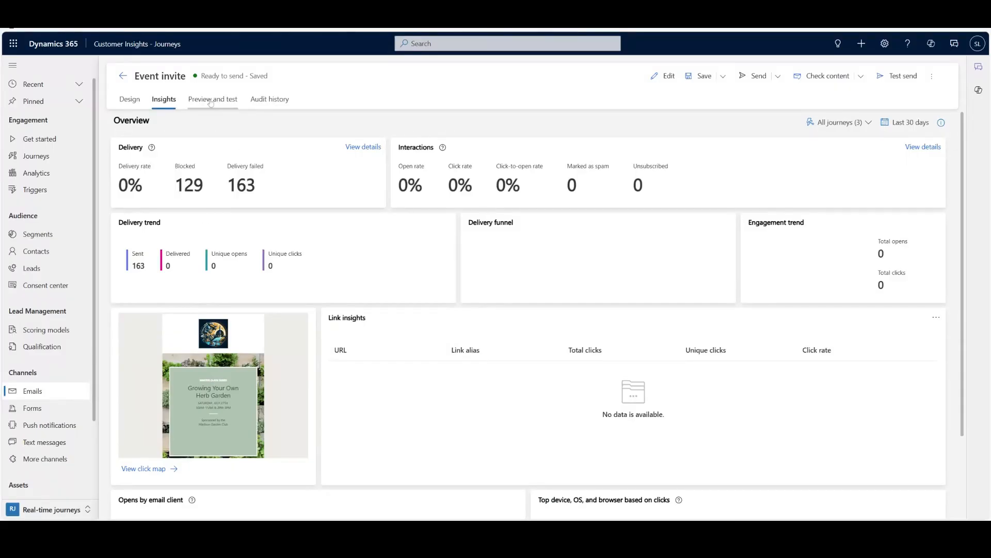
pyautogui.click(265, 103)
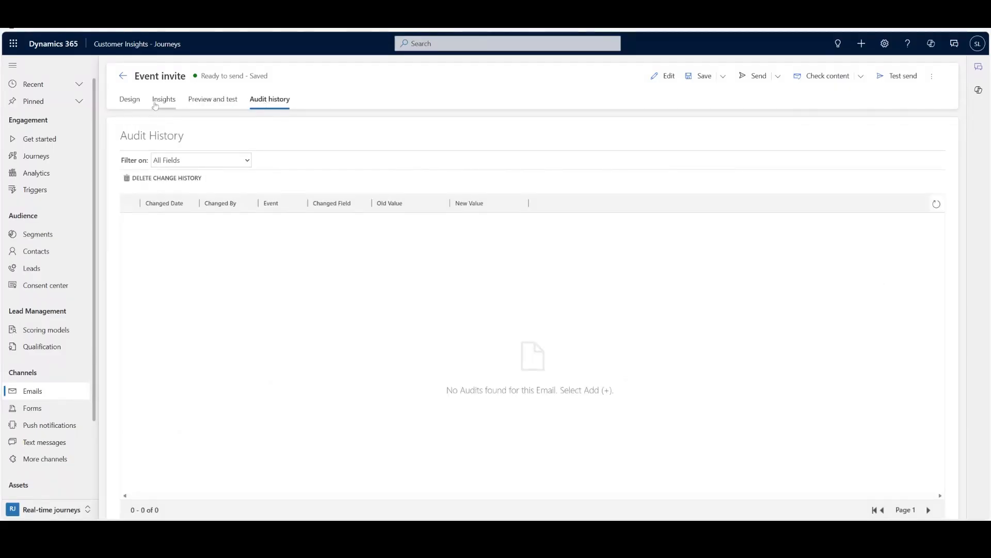
pyautogui.click(130, 101)
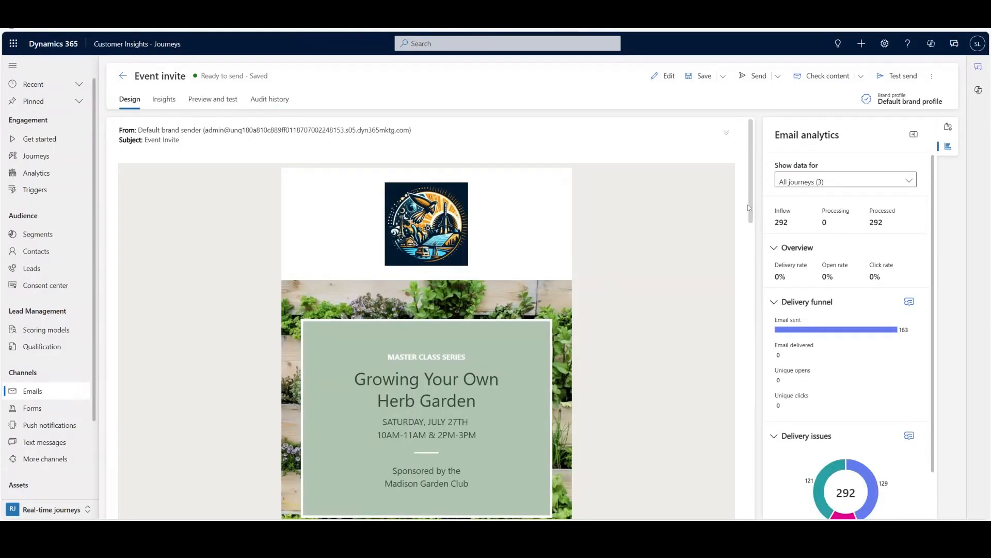
# Show the email analytics for the All Contacts Message journey and examine its delivery and interaction details.
pyautogui.click(825, 181)
pyautogui.click(910, 181)
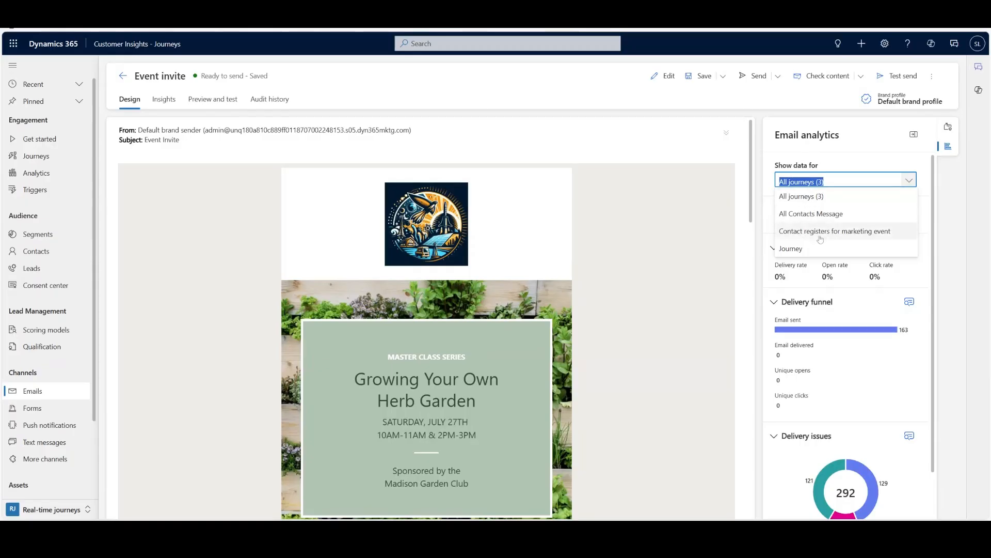
pyautogui.click(906, 182)
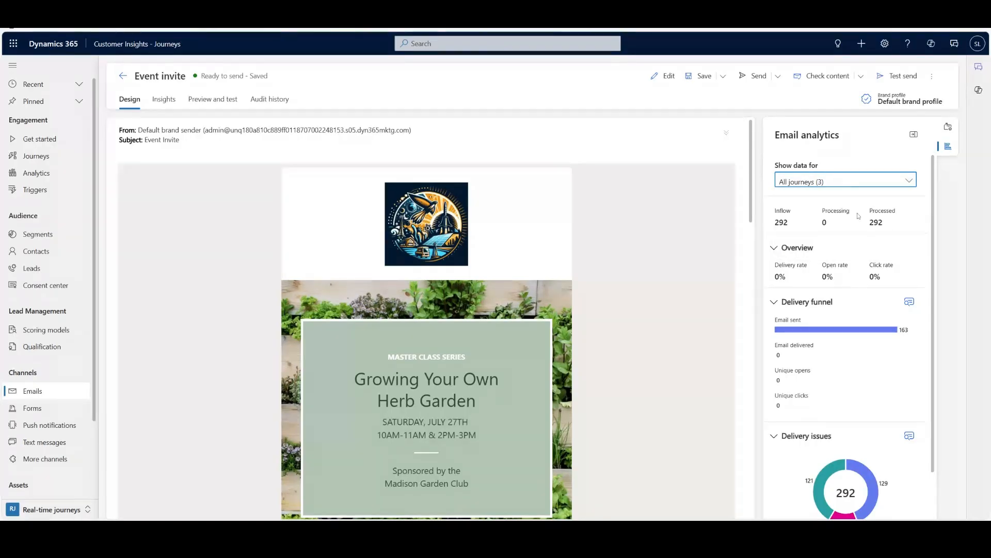
pyautogui.click(909, 180)
pyautogui.click(883, 212)
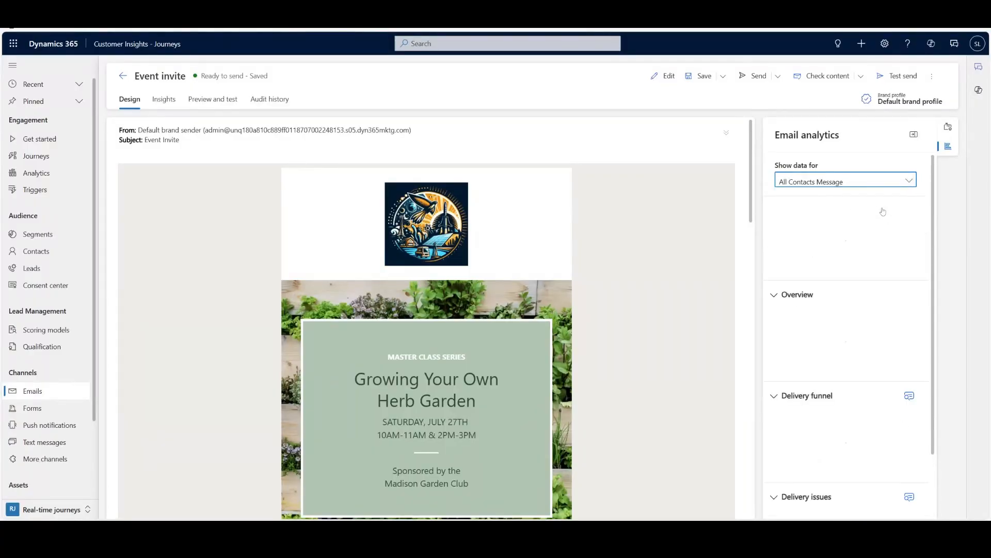
pyautogui.scroll(-1, 877, 356)
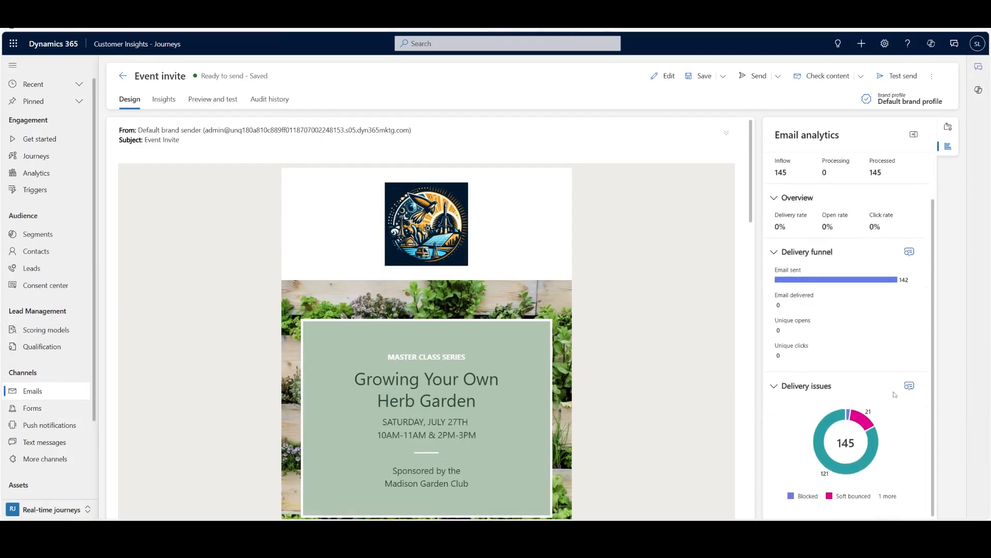
pyautogui.click(909, 251)
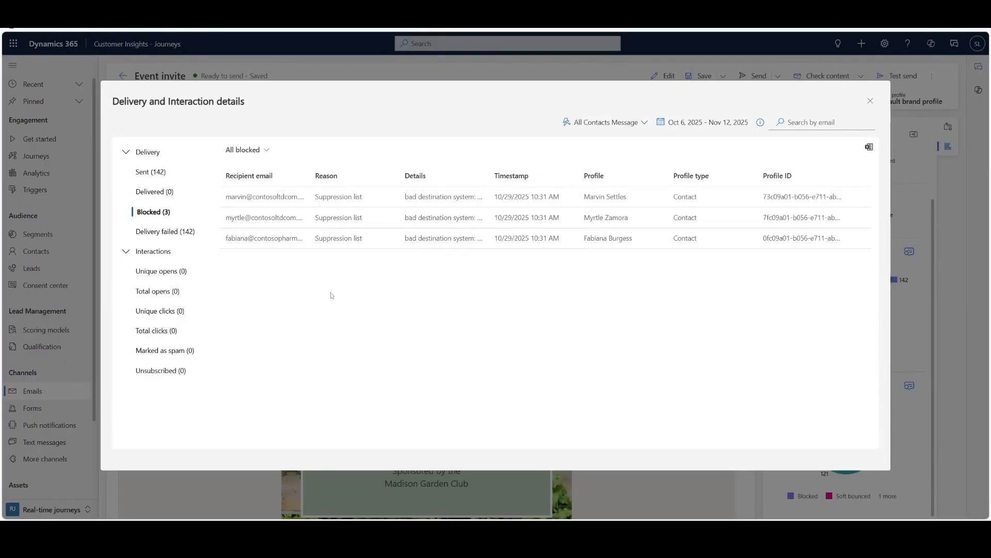
pyautogui.click(871, 102)
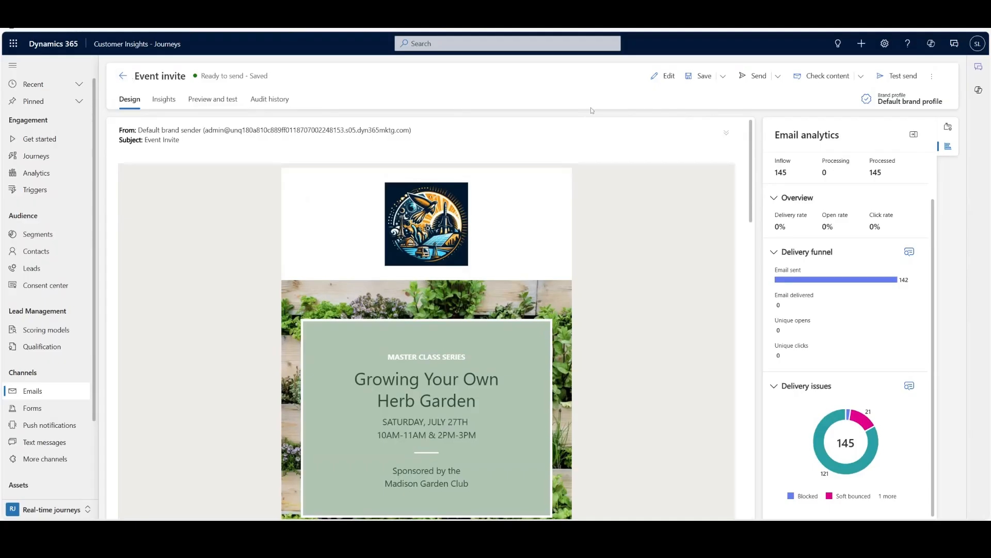
# Start an editable copy of the Event invite email and replace its header image with Contoso Company Logo.jpg from the library.
pyautogui.click(660, 78)
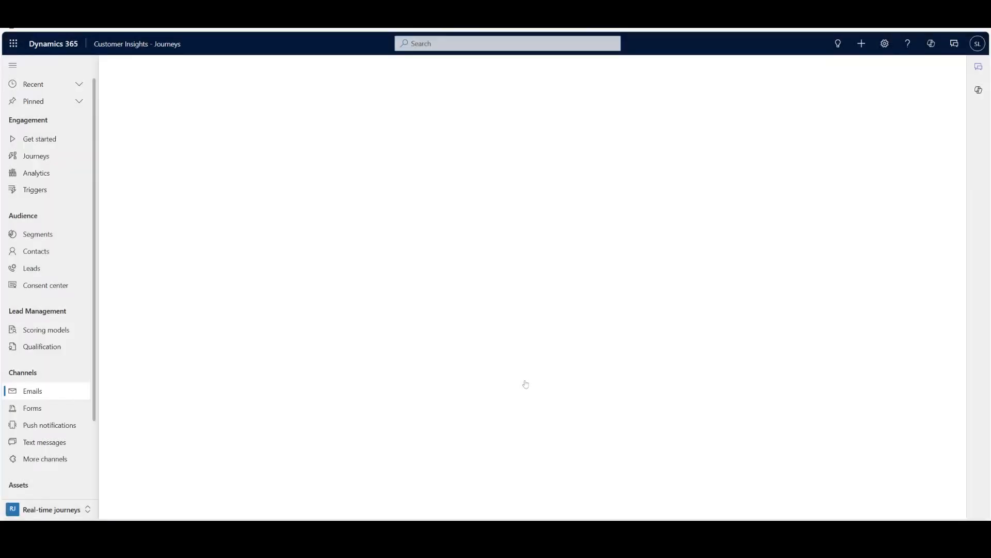
pyautogui.scroll(-1, 461, 399)
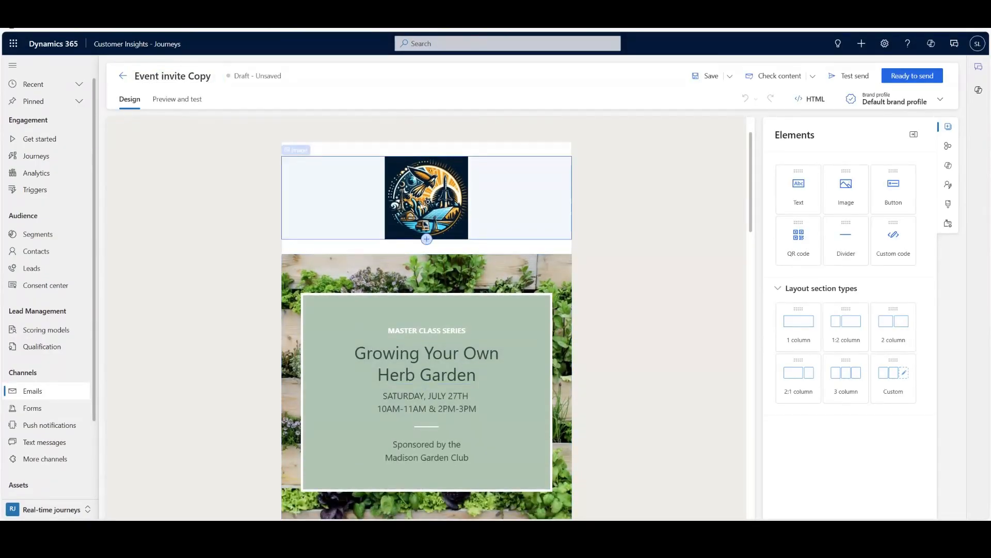
pyautogui.click(423, 206)
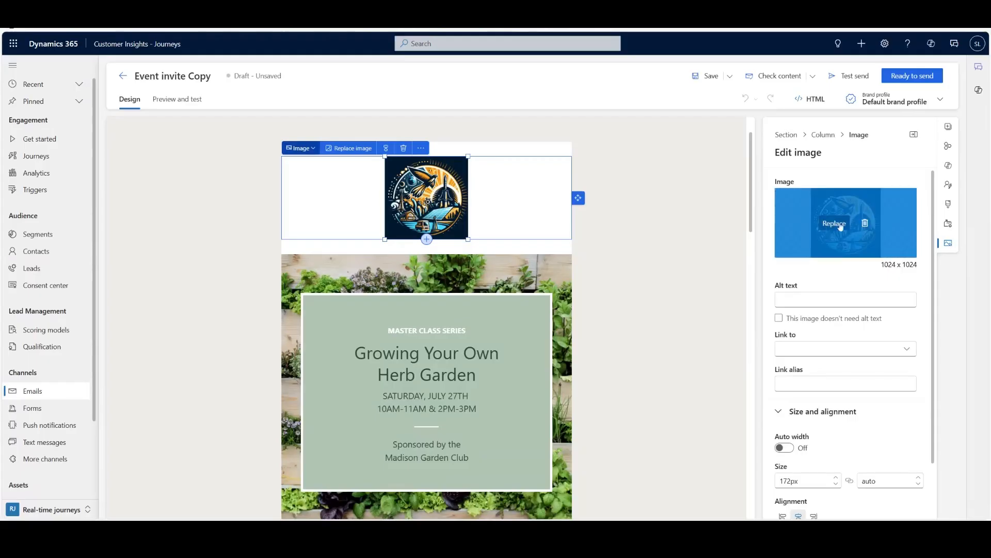
pyautogui.click(835, 224)
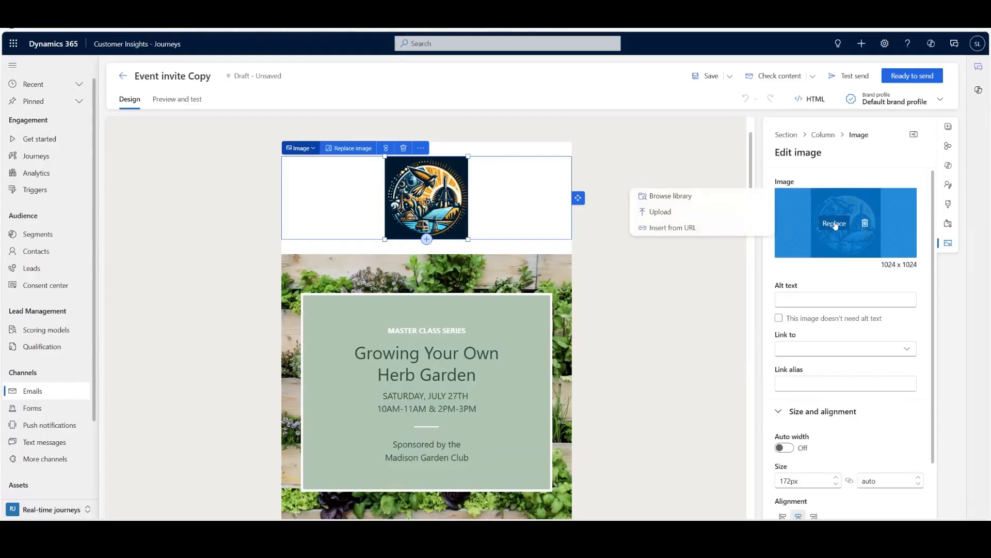
pyautogui.click(677, 197)
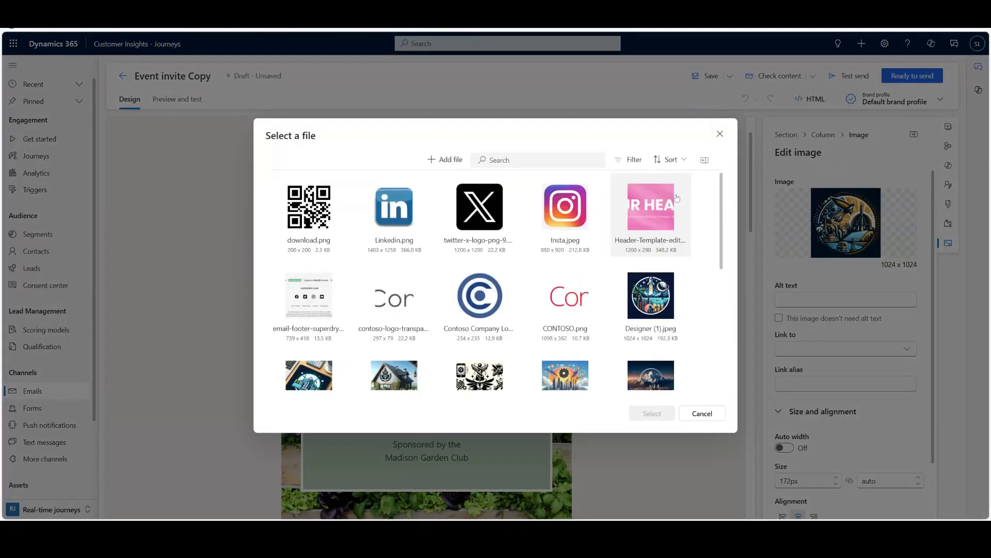
pyautogui.click(497, 299)
pyautogui.click(658, 416)
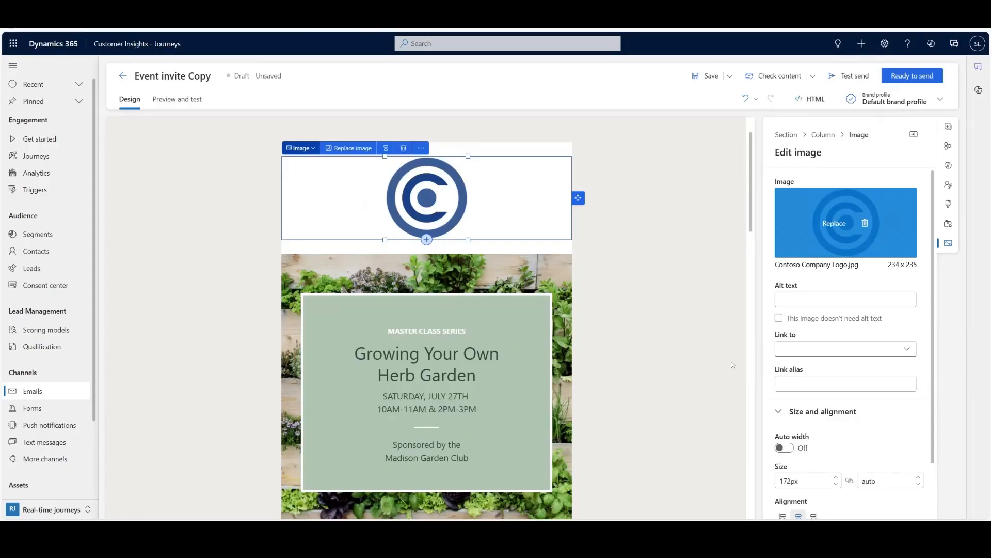
# Review the header logo's link options and enlarge the logo with auto width on.
pyautogui.click(854, 351)
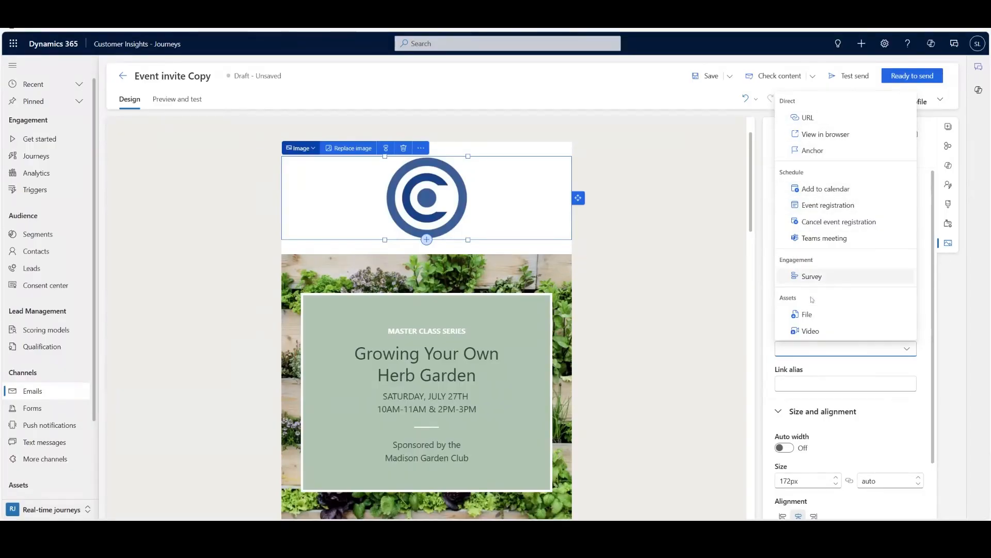
pyautogui.click(736, 308)
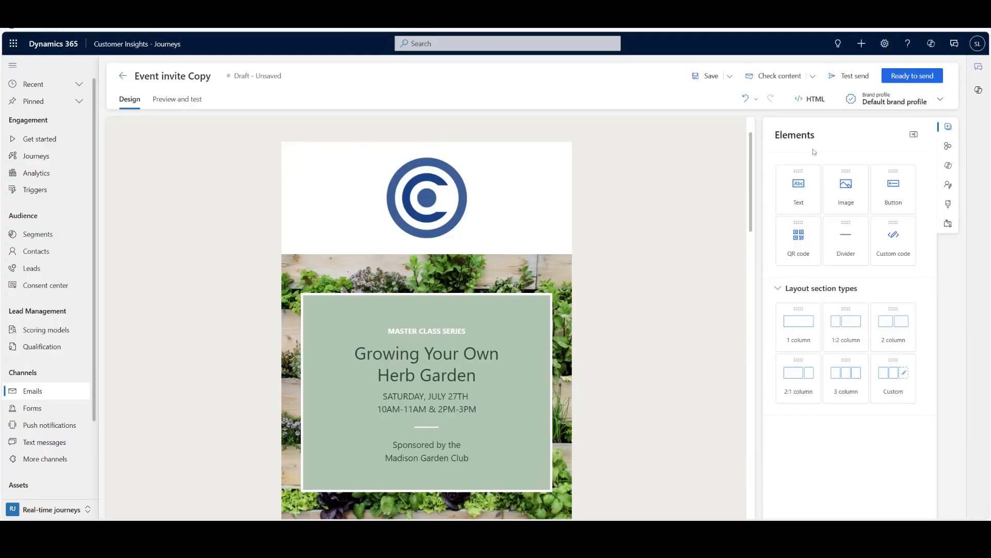
pyautogui.click(435, 197)
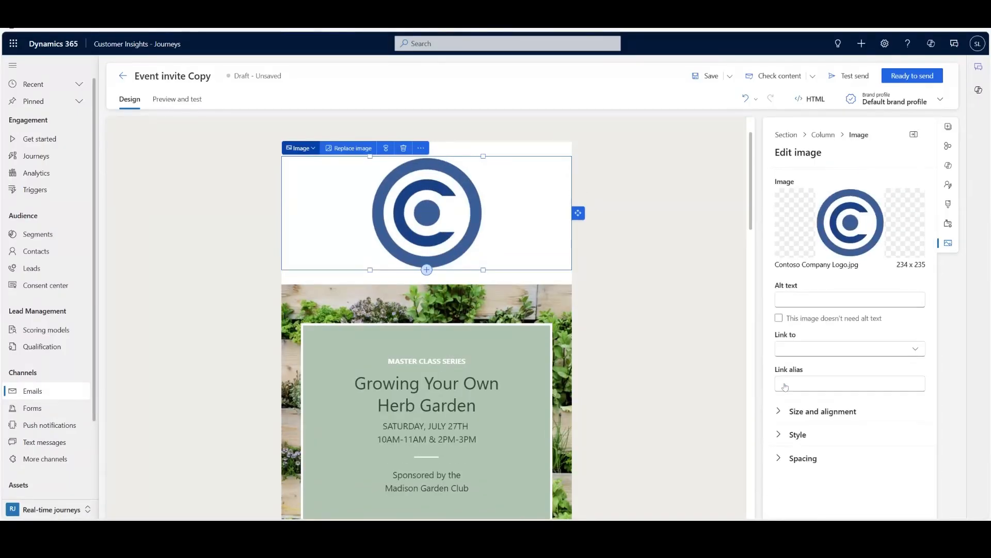
pyautogui.click(814, 418)
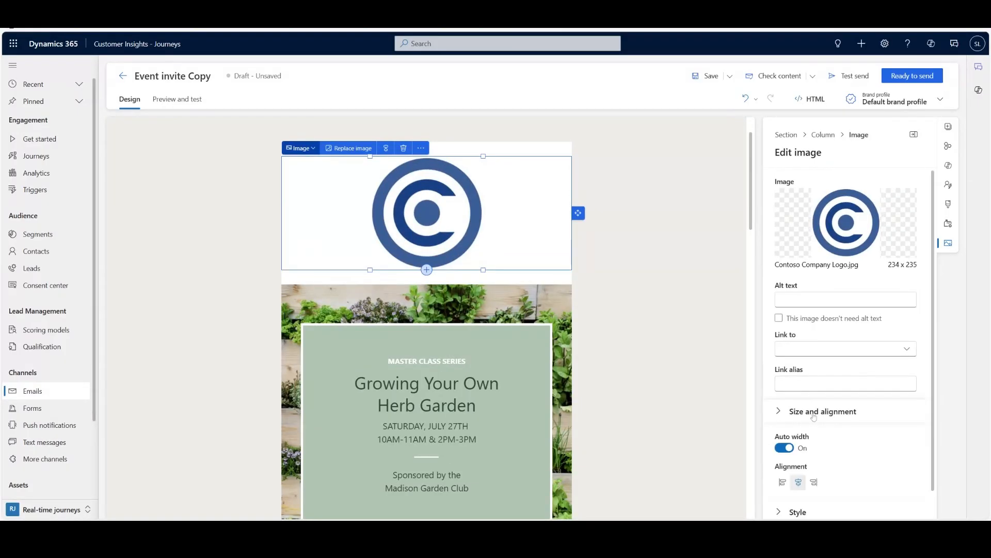
pyautogui.click(814, 417)
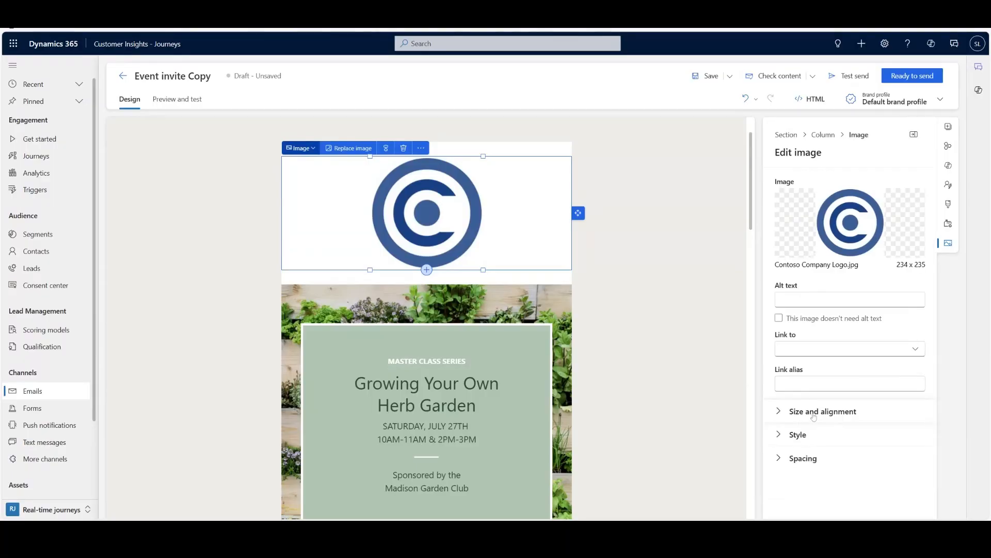
# Examine the column settings of the herb garden banner below the logo.
pyautogui.click(463, 299)
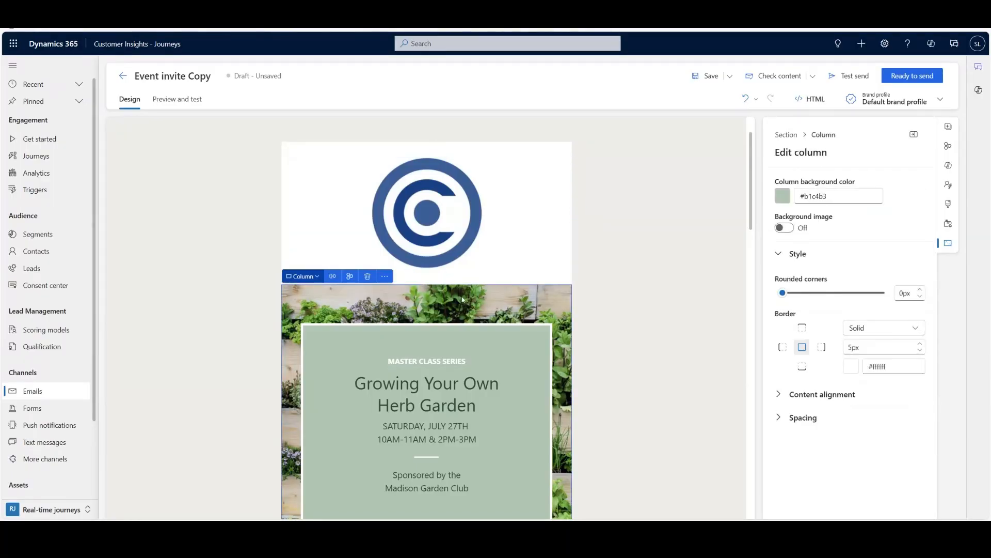
pyautogui.scroll(-3, 507, 298)
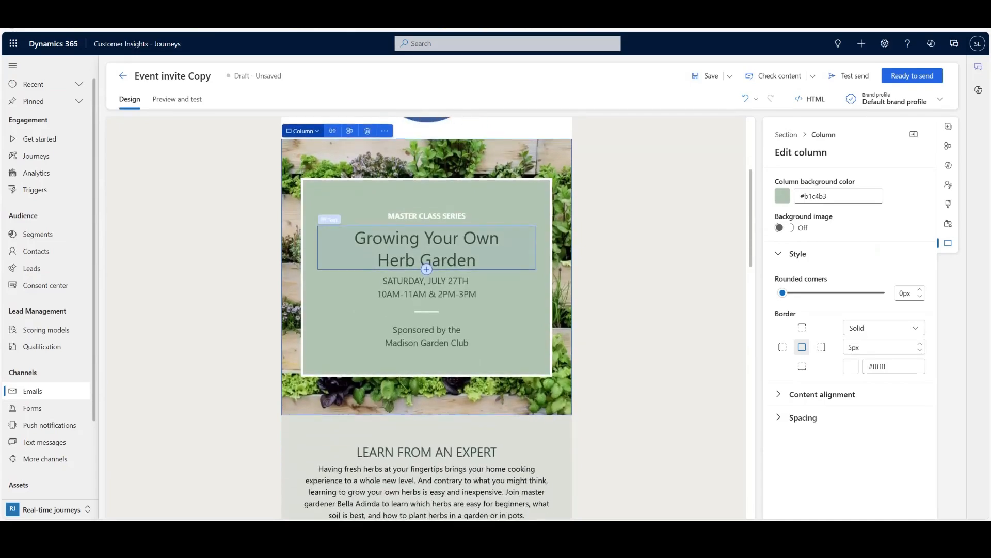
pyautogui.scroll(2, 480, 304)
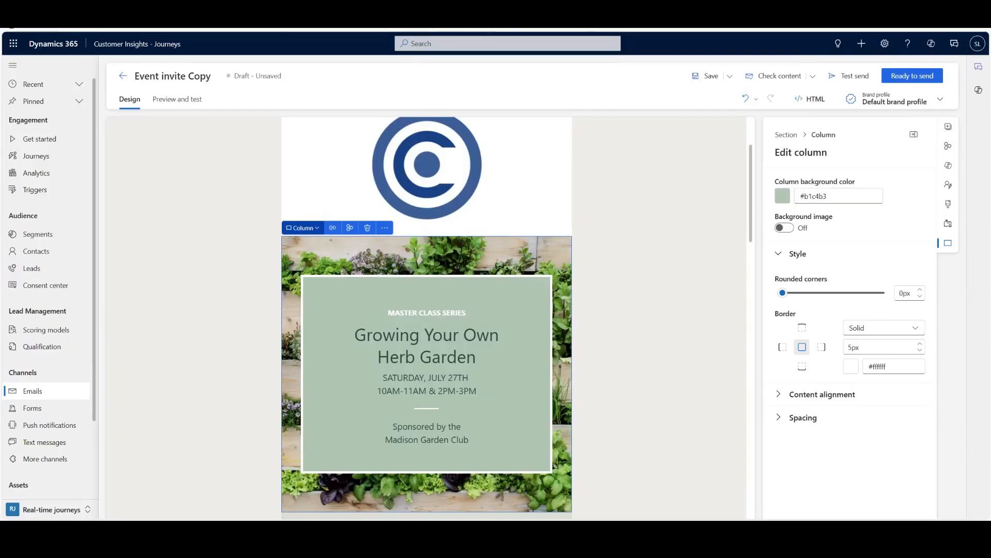
# Try to personalize the MASTER CLASS SERIES line with the First name dynamic text.
pyautogui.click(426, 382)
pyautogui.click(426, 356)
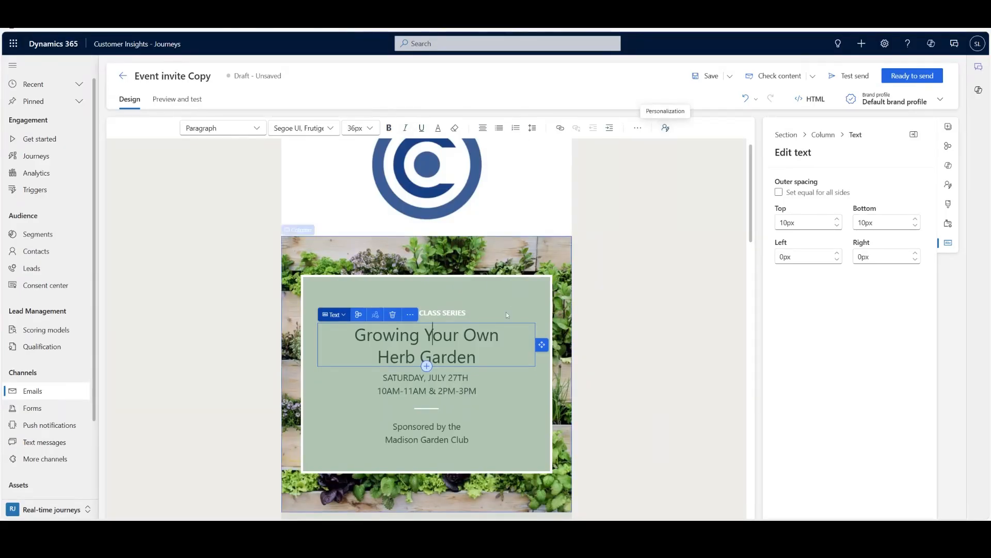
pyautogui.click(489, 306)
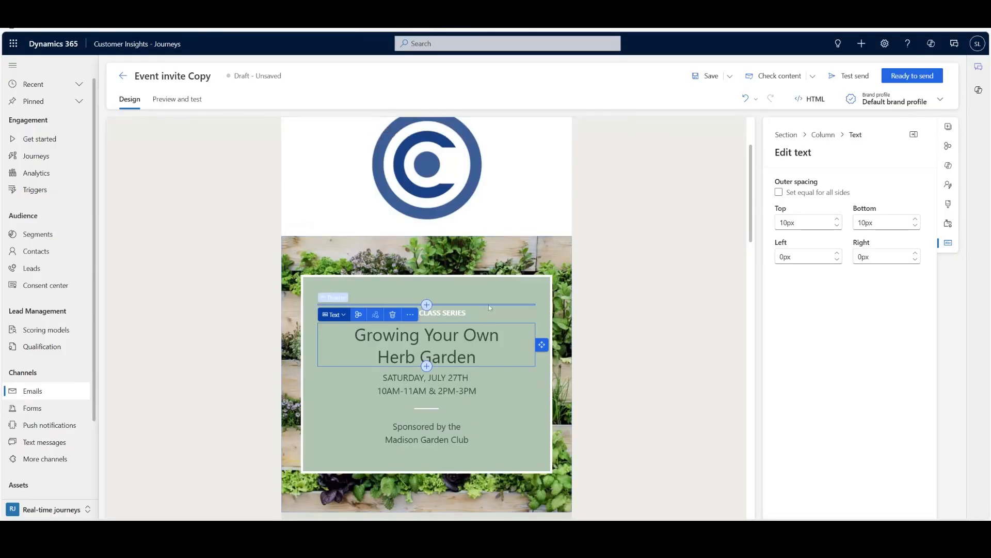
pyautogui.click(465, 312)
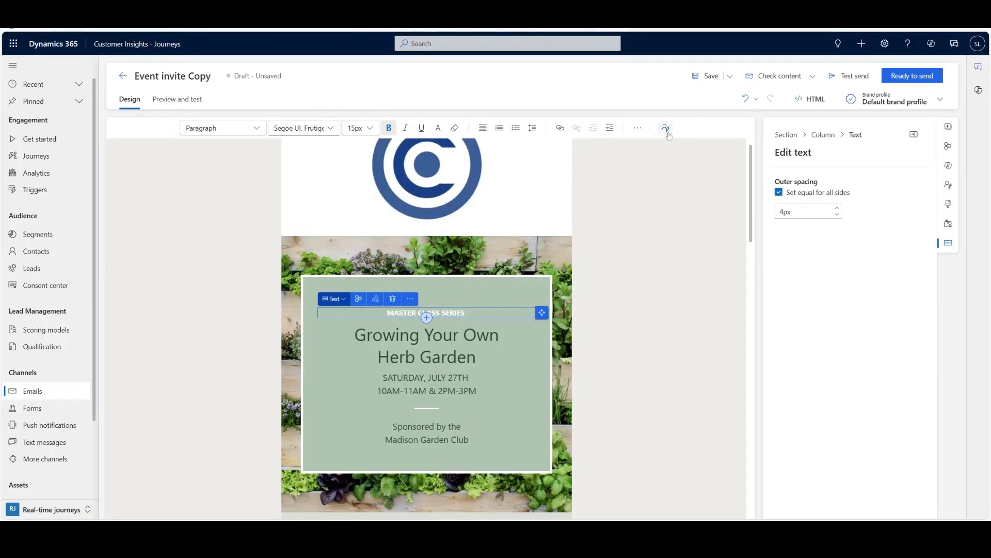
pyautogui.click(667, 130)
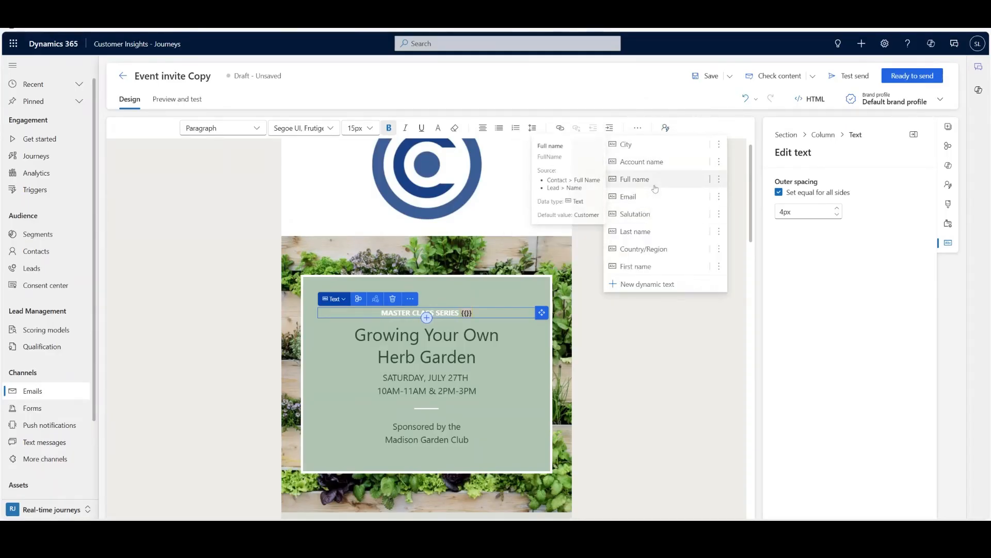
pyautogui.moveTo(658, 236)
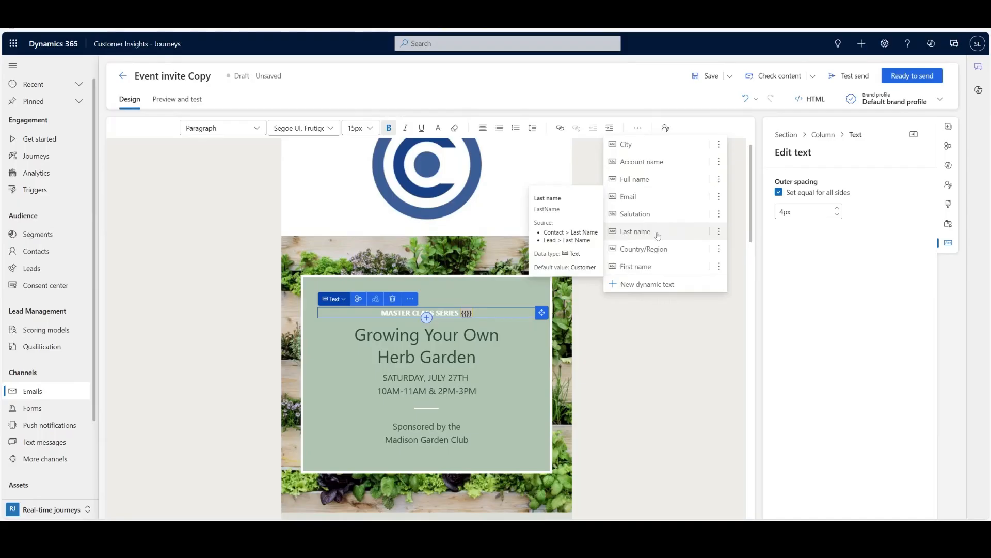
pyautogui.click(657, 266)
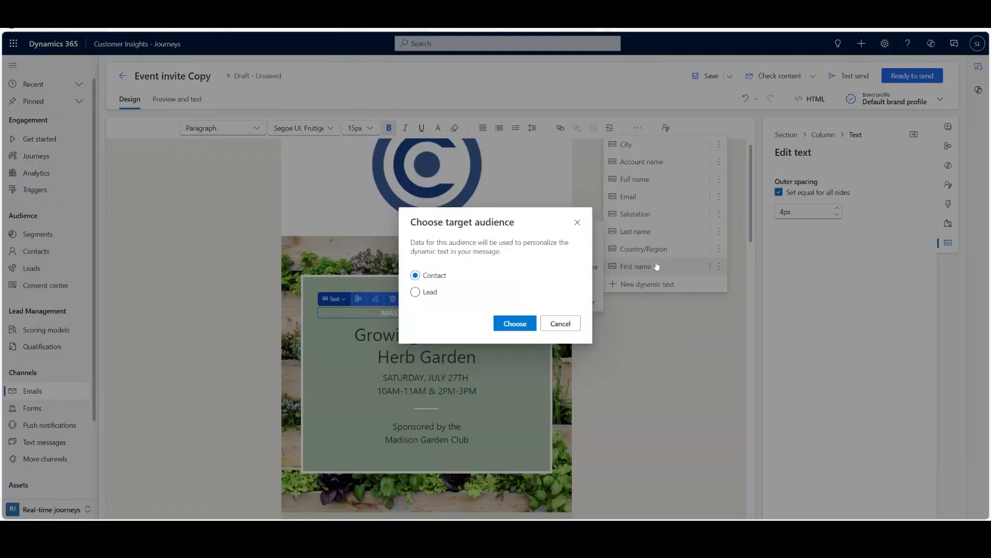
pyautogui.click(535, 324)
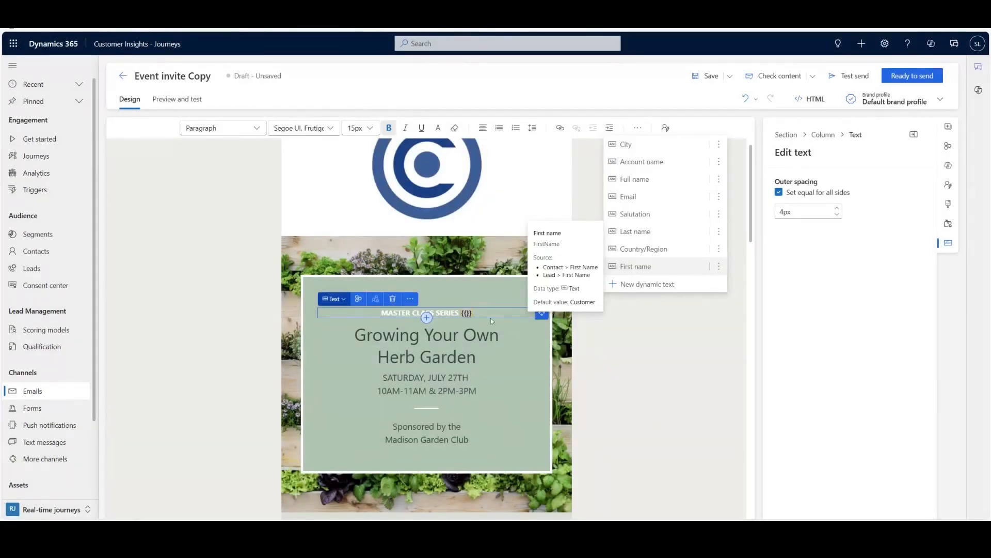
pyautogui.click(490, 316)
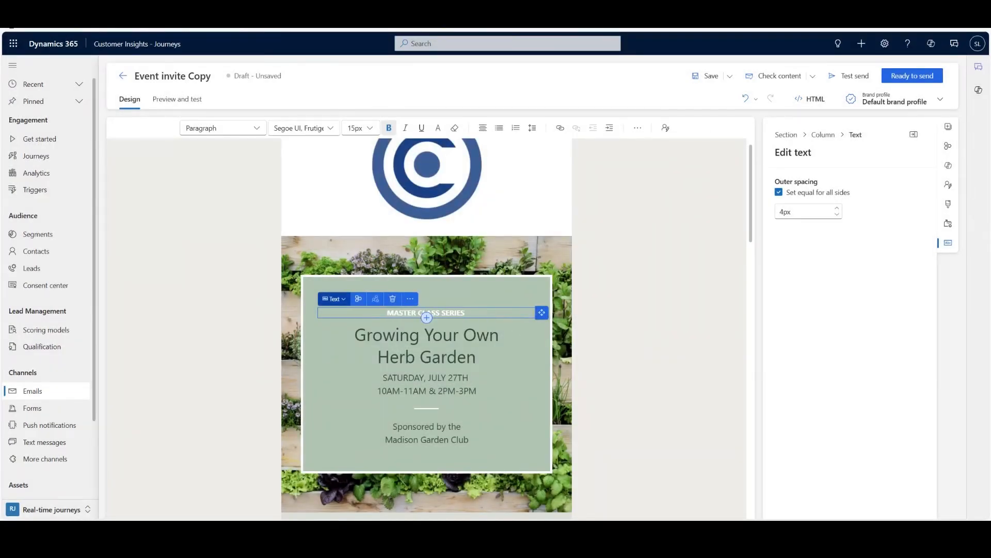
# Review the link type options of the RSVP NOW button.
pyautogui.scroll(-10, 487, 297)
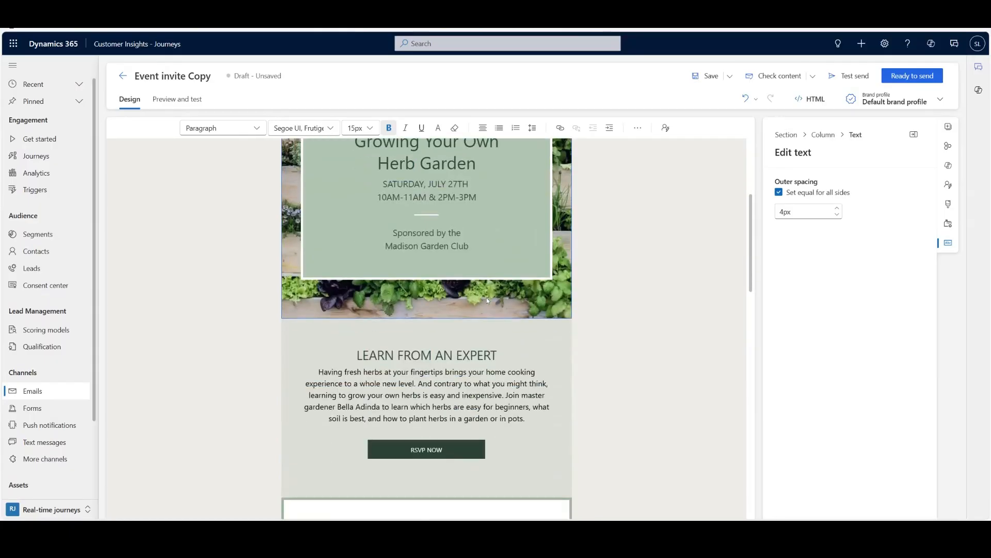
pyautogui.click(440, 208)
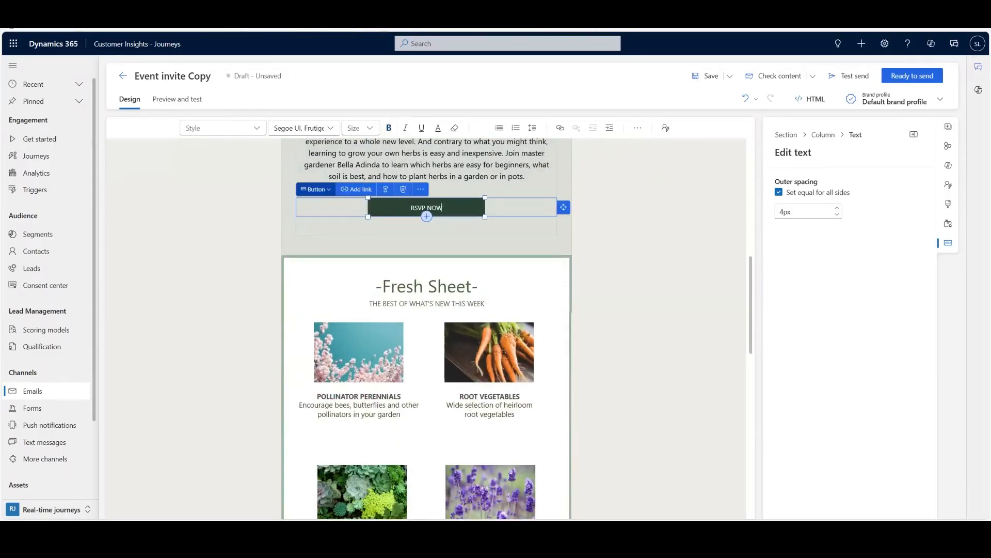
pyautogui.click(849, 195)
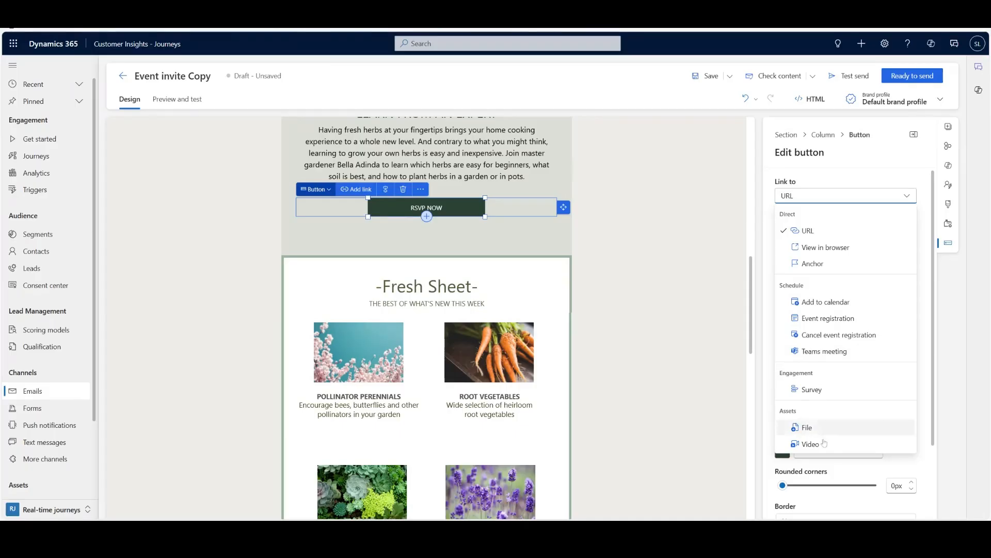
pyautogui.click(724, 233)
pyautogui.click(724, 234)
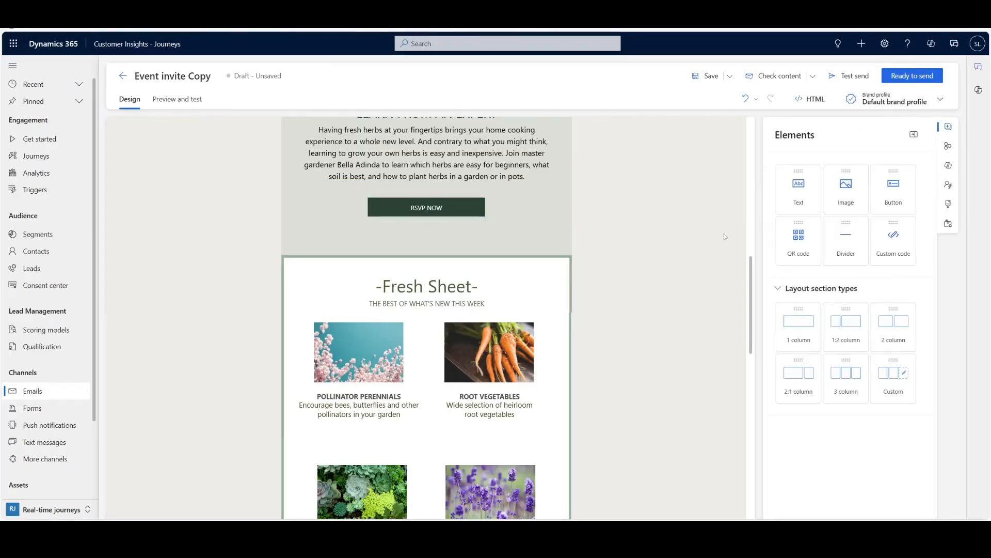
# Look through the email's content from the herb garden banner down to the Fresh Sheet and store hours sections.
pyautogui.click(548, 228)
pyautogui.scroll(4, 614, 240)
pyautogui.scroll(2, 614, 241)
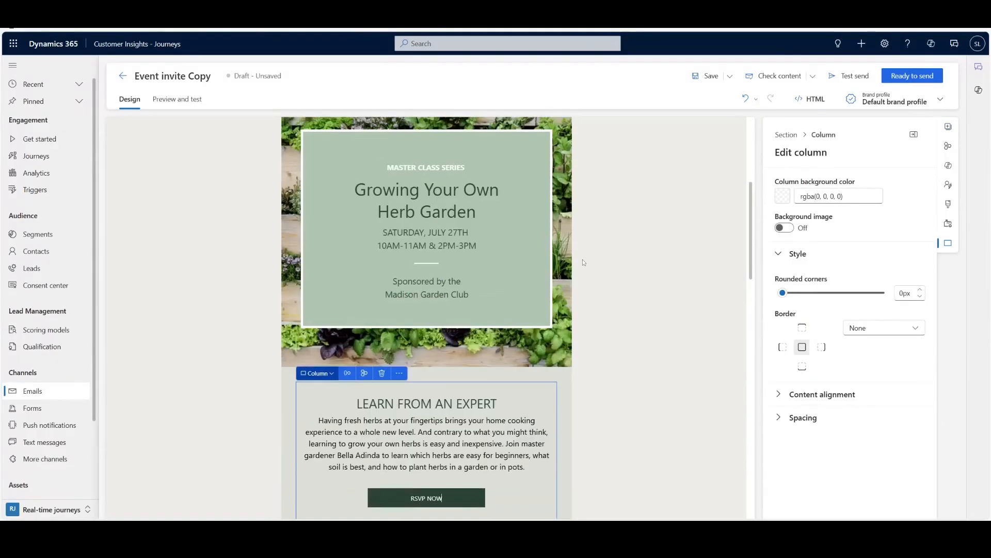
pyautogui.scroll(-7, 583, 262)
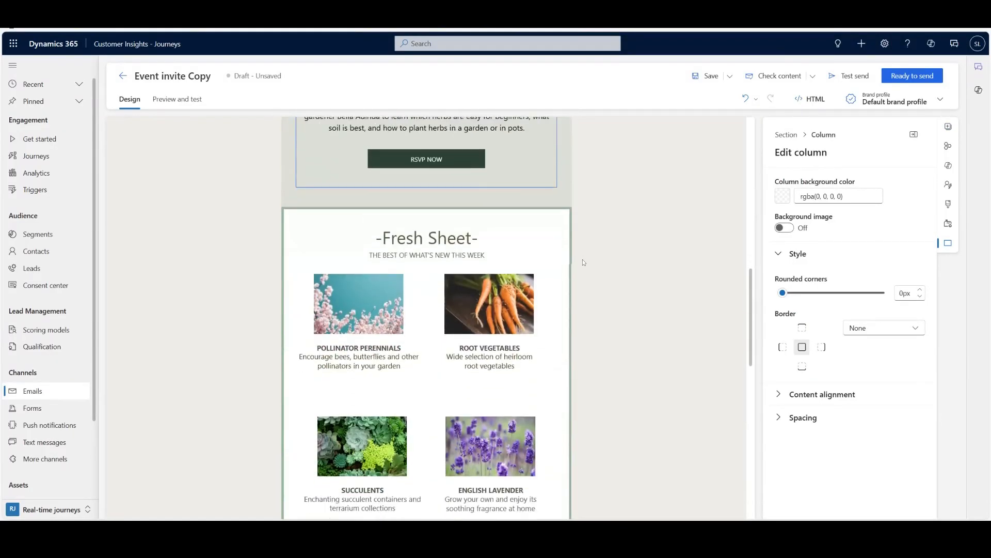
pyautogui.scroll(-9, 583, 262)
pyautogui.scroll(4, 584, 263)
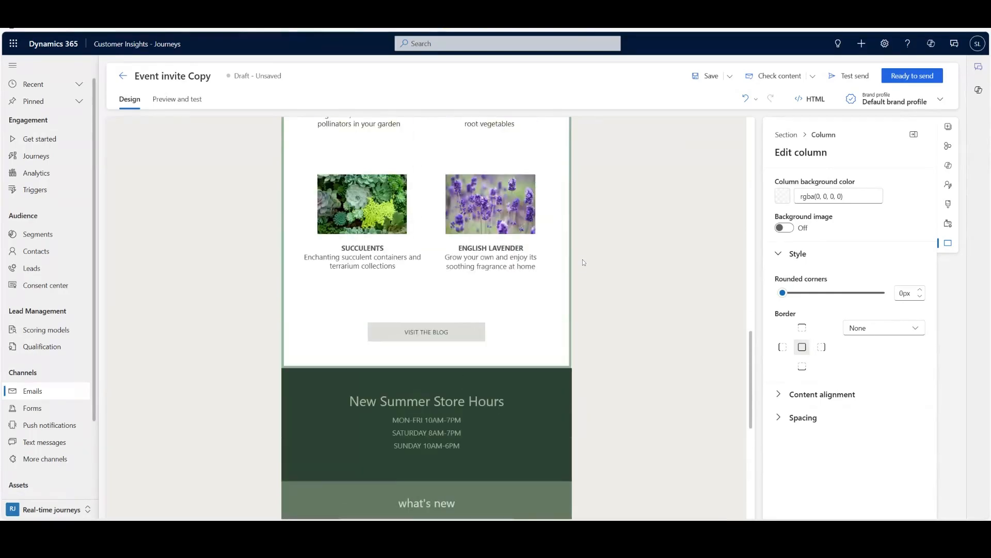
pyautogui.scroll(15, 591, 251)
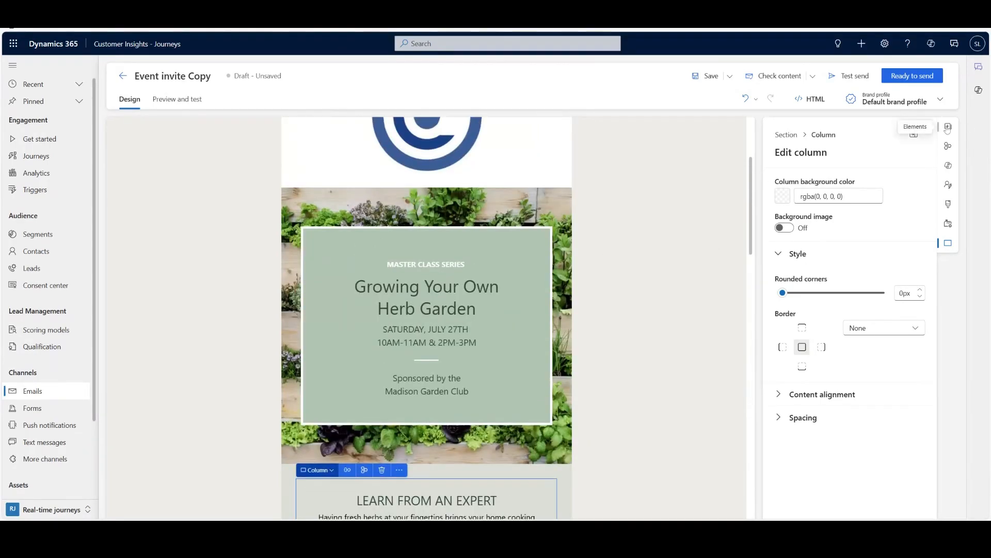
# Show the available elements and layout section types, and examine the email's HTML code.
pyautogui.click(948, 128)
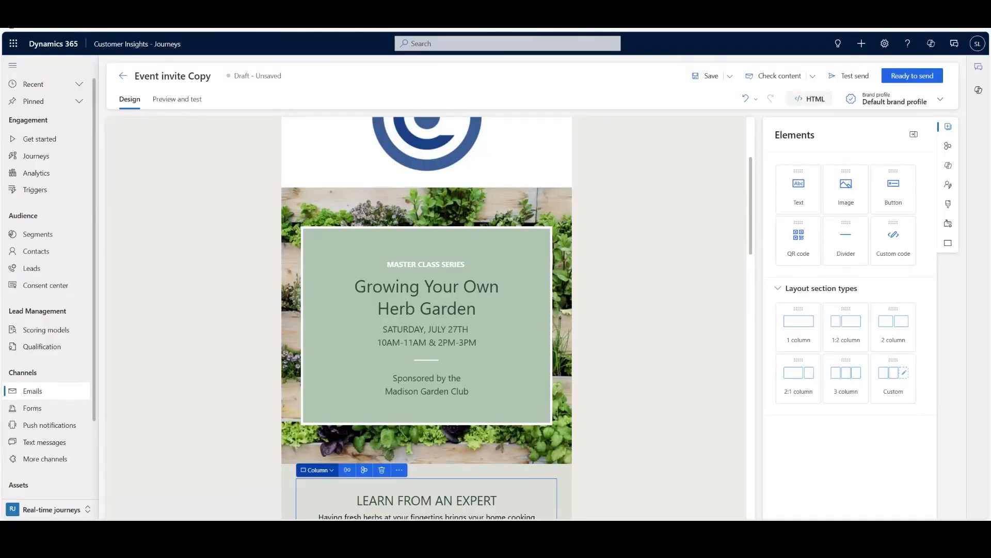
pyautogui.click(795, 99)
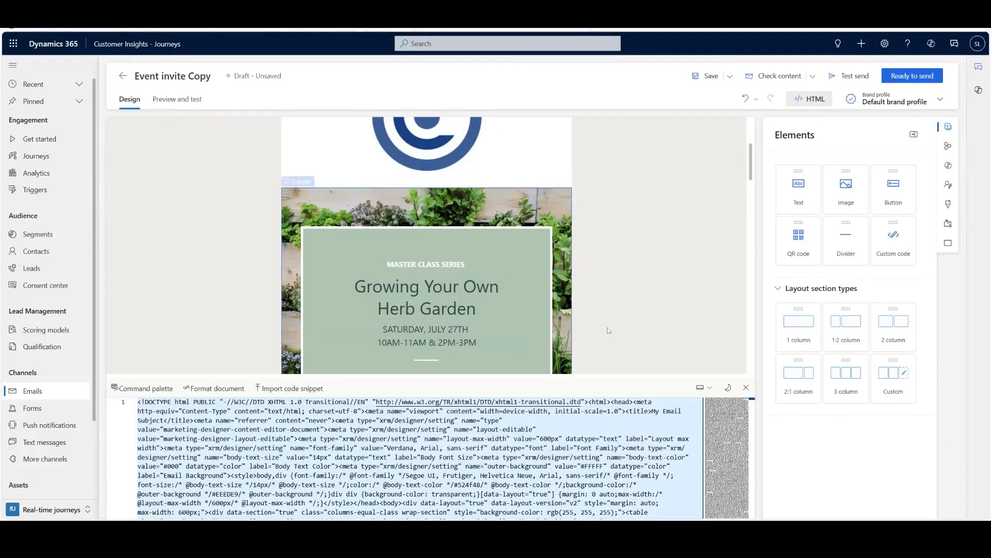
pyautogui.click(746, 388)
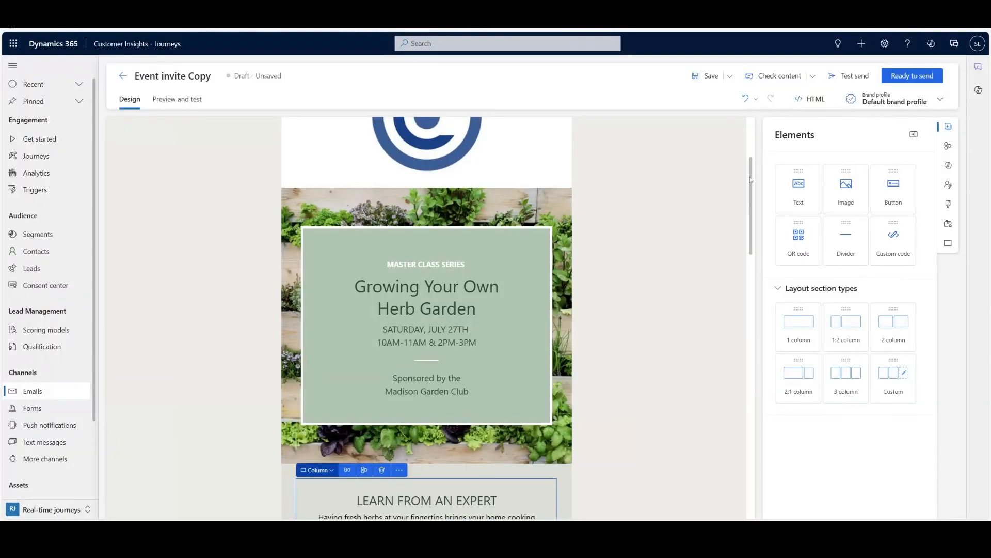
# Insert the Social content block below the resources link in the email's footer area.
pyautogui.click(945, 147)
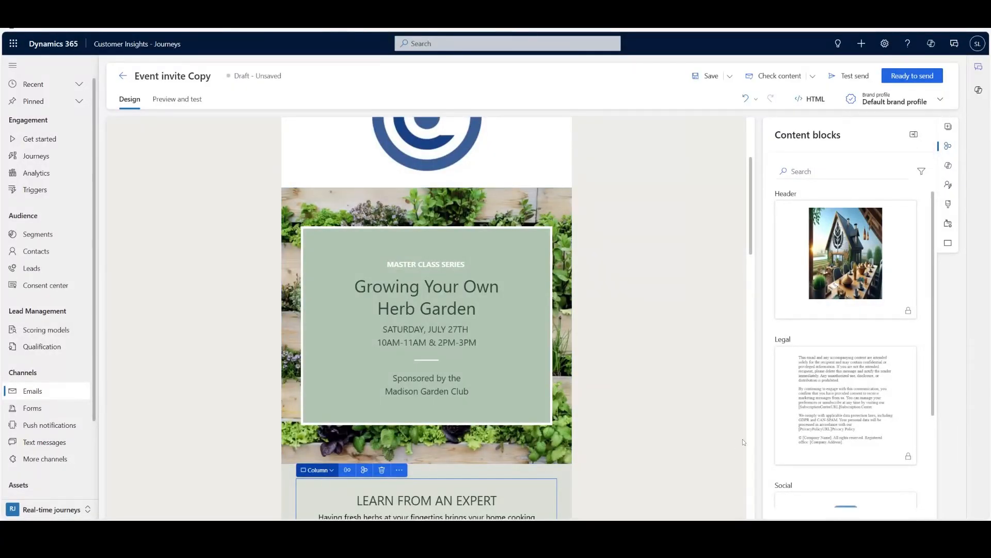
pyautogui.scroll(-5, 742, 442)
pyautogui.scroll(-2, 826, 415)
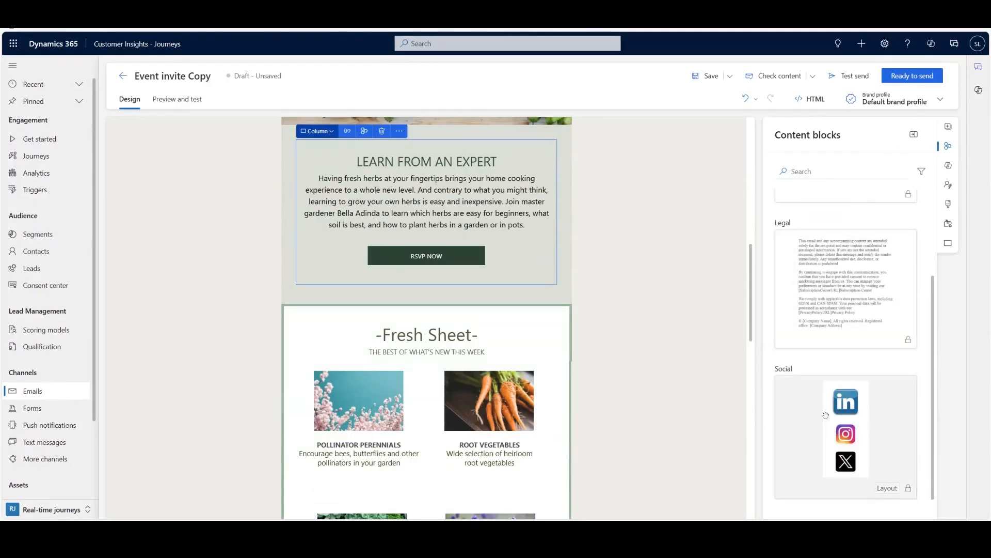
pyautogui.scroll(2, 825, 415)
pyautogui.scroll(-2, 826, 415)
pyautogui.scroll(5, 727, 435)
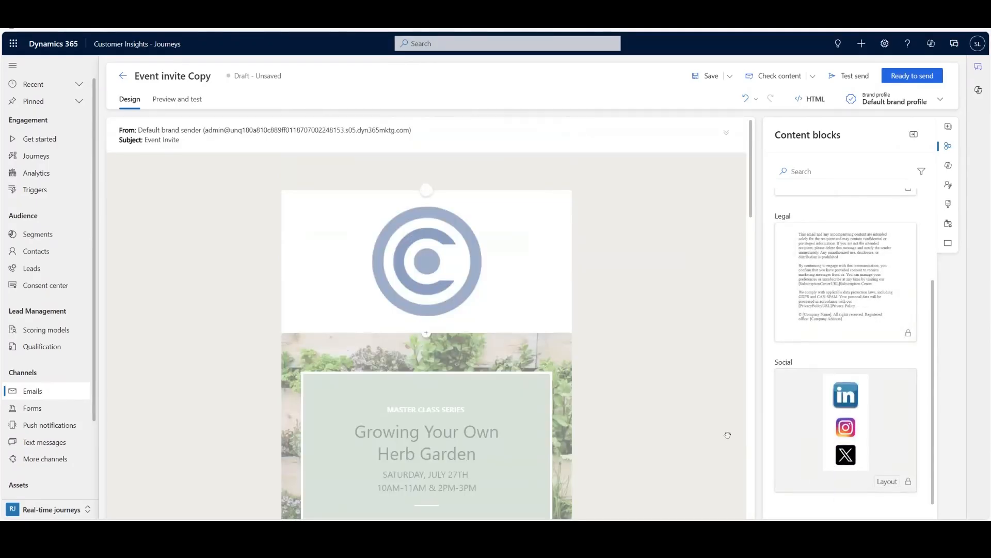
pyautogui.scroll(-10, 448, 393)
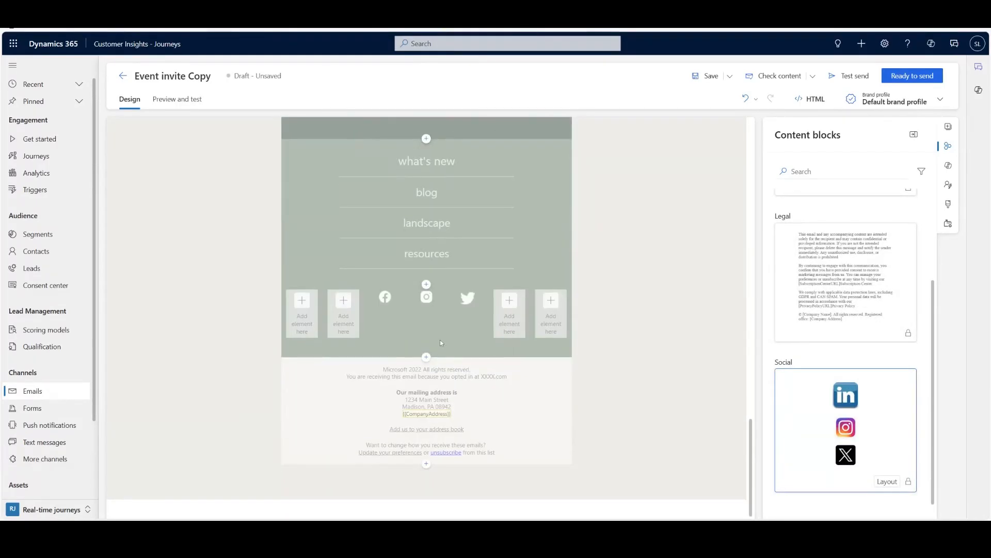
pyautogui.moveTo(425, 278); pyautogui.dragTo(426, 285)
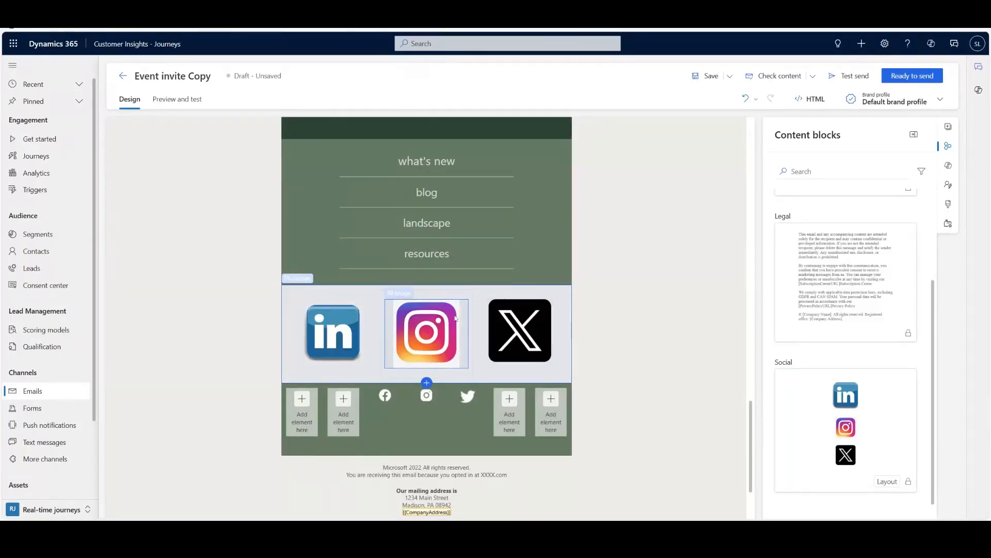
# Delete the inserted section with the LinkedIn, Instagram and X icons.
pyautogui.click(550, 290)
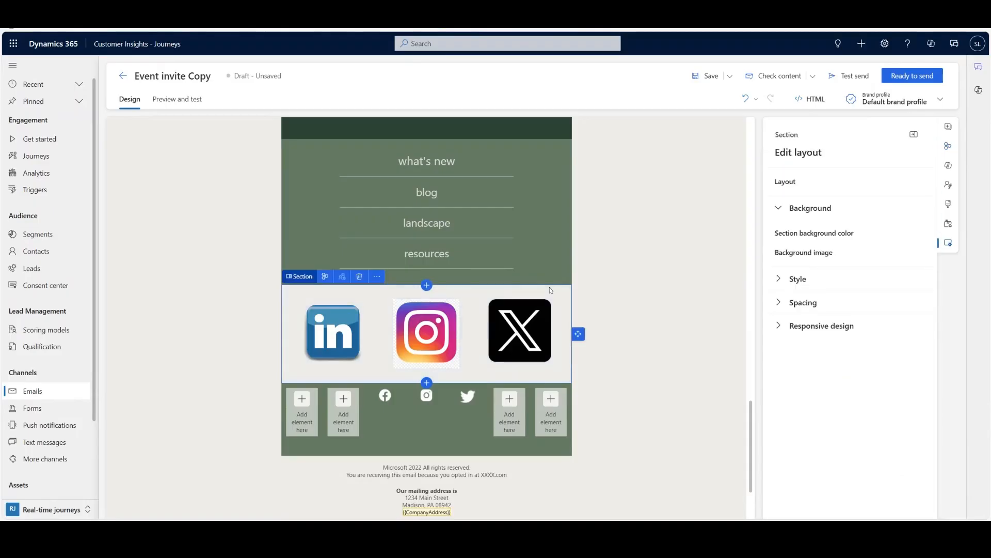
pyautogui.click(359, 276)
pyautogui.scroll(3, 733, 436)
pyautogui.scroll(15, 733, 436)
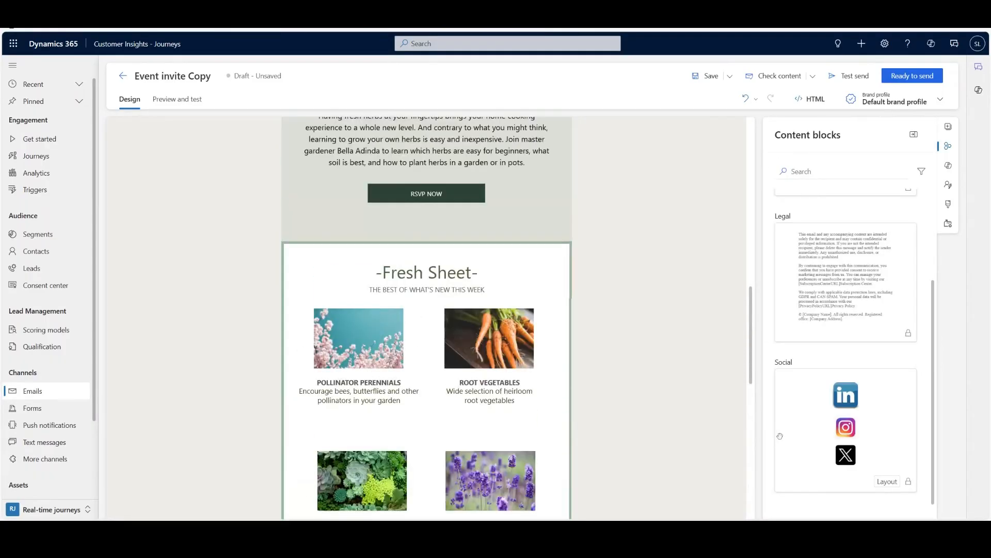
pyautogui.scroll(1, 801, 380)
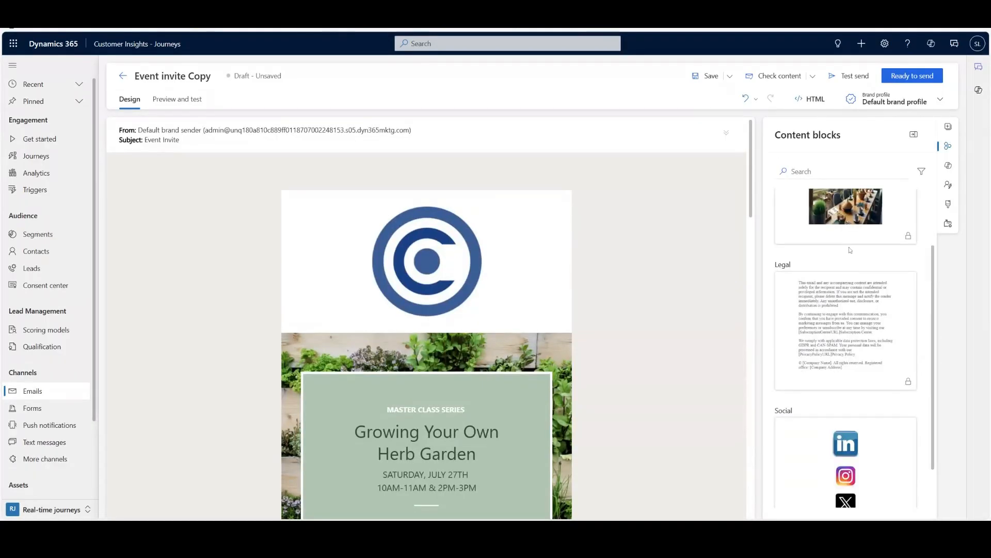
# Generate content ideas with an Adventurous tone from the herb gardening, pollinator-friendly plants and summer store hours key points.
pyautogui.click(948, 168)
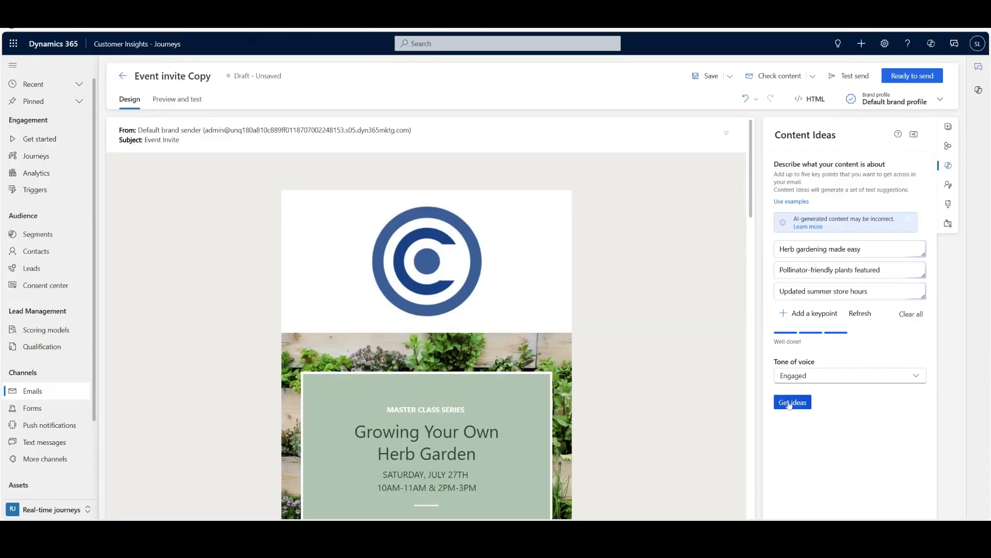
pyautogui.click(814, 381)
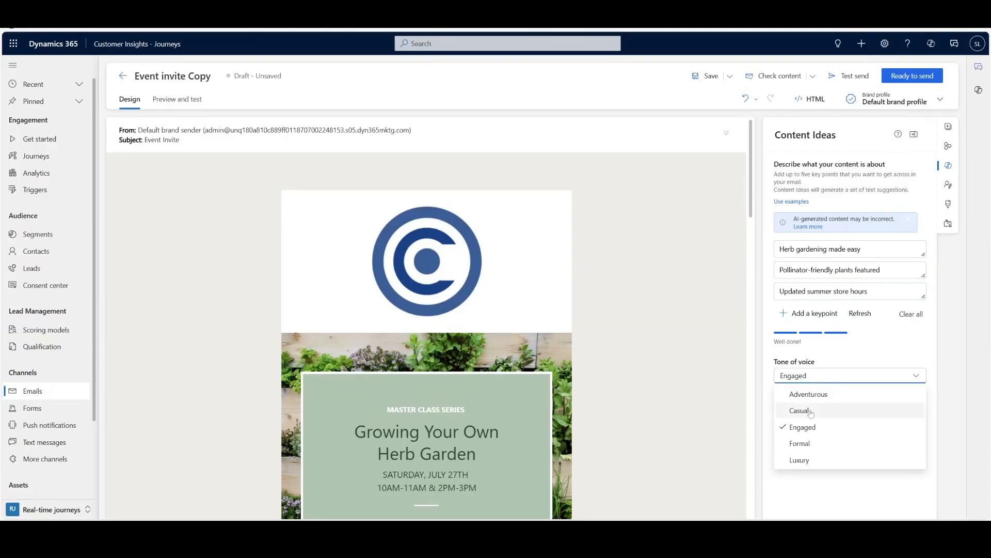
pyautogui.click(811, 411)
pyautogui.click(812, 378)
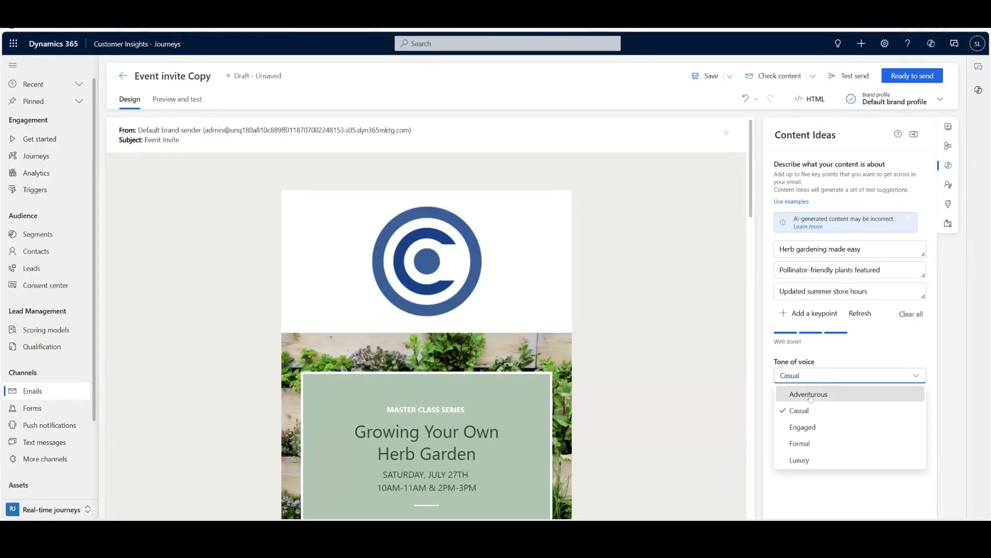
pyautogui.click(810, 395)
pyautogui.click(805, 404)
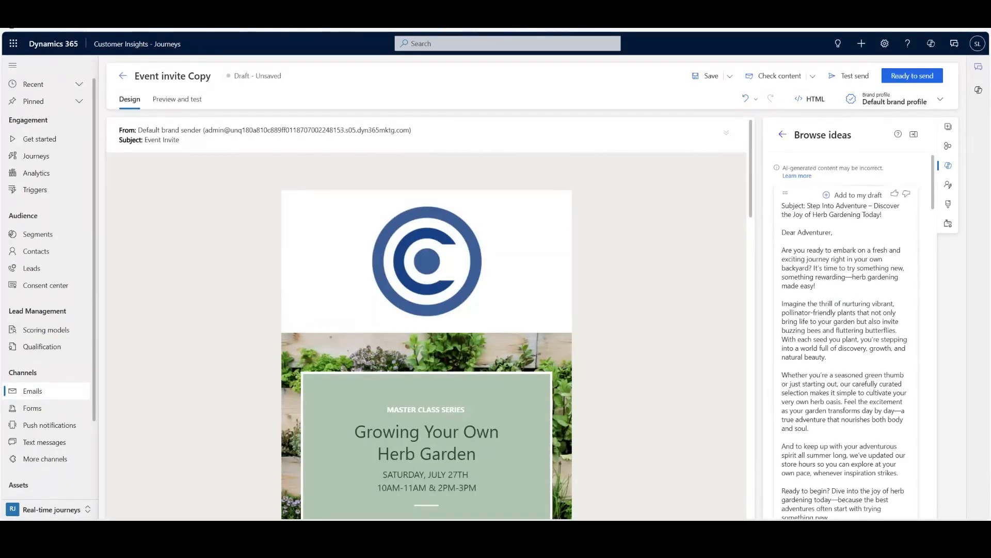
# Read through the generated email text suggestions.
pyautogui.scroll(-5, 845, 336)
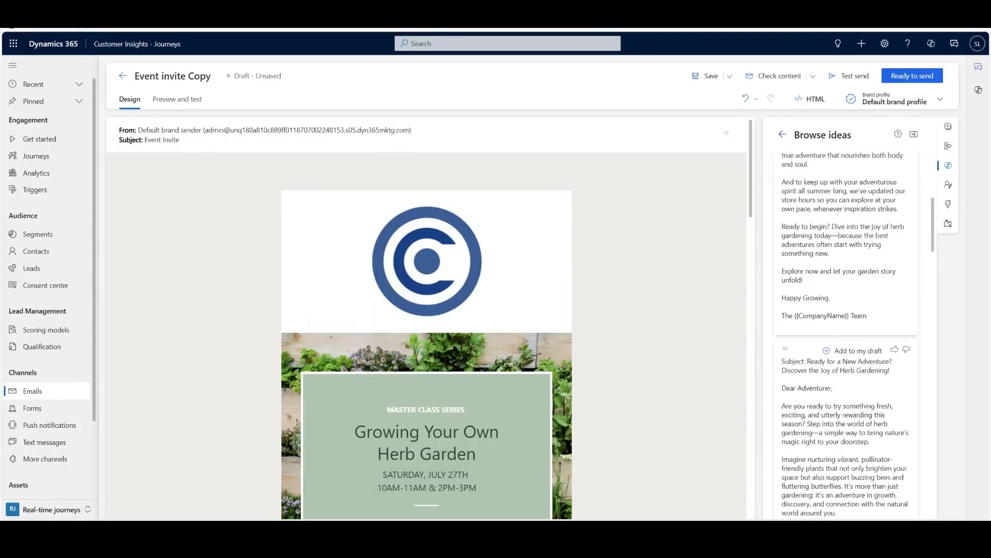
pyautogui.scroll(-10, 846, 335)
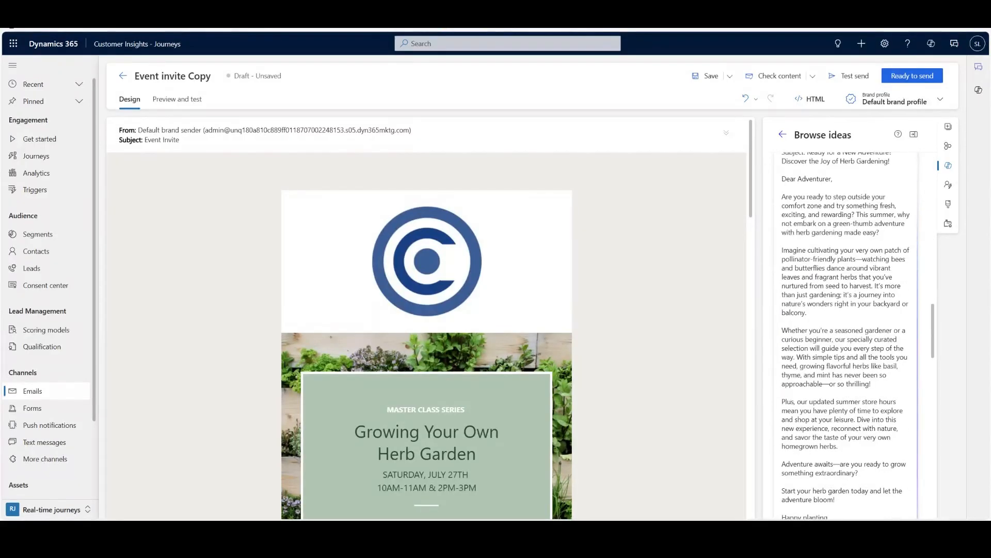
pyautogui.scroll(-5, 508, 334)
pyautogui.scroll(3, 522, 327)
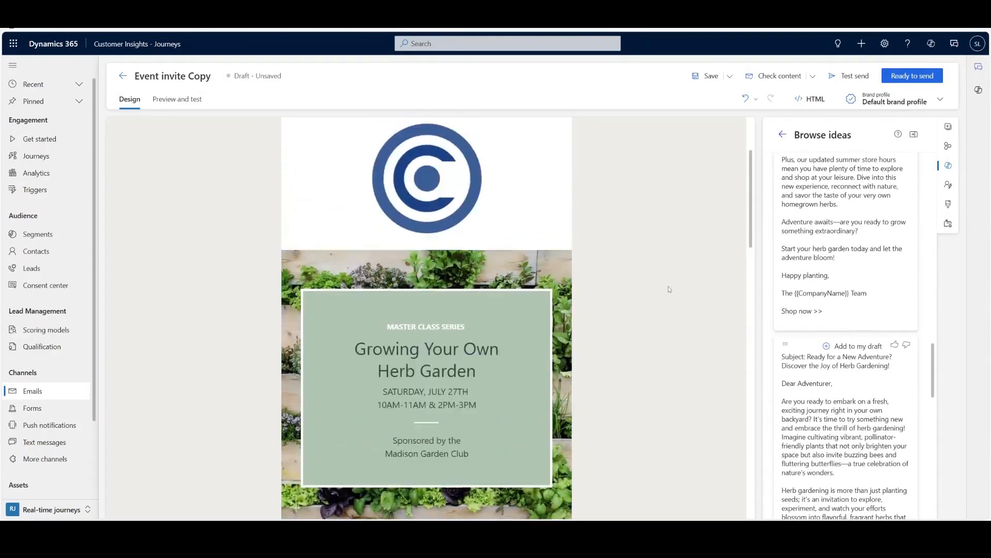
pyautogui.scroll(2, 668, 289)
pyautogui.scroll(12, 847, 335)
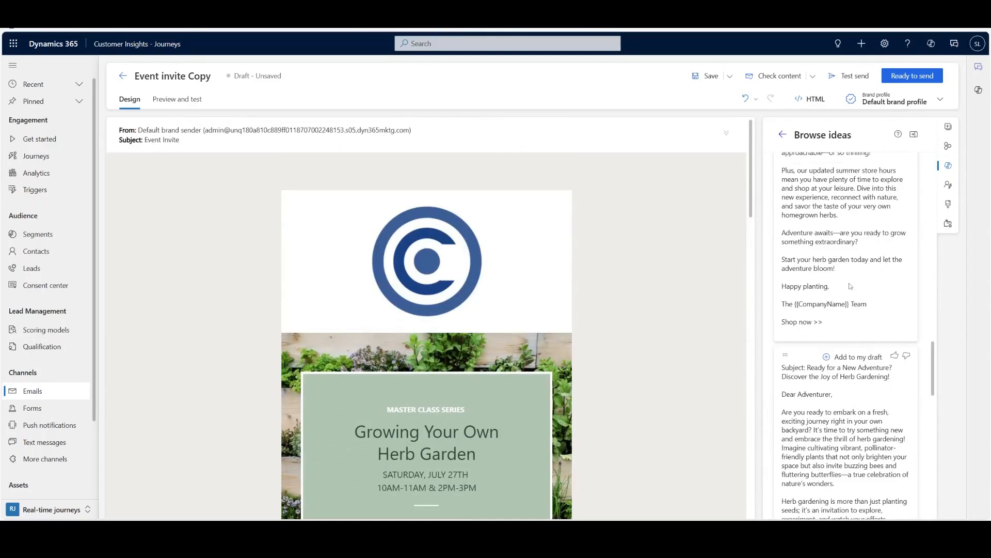
# Look through the email's personalization options: the data sources for a new list under the Contact audience, and the compliance tokens.
pyautogui.click(947, 185)
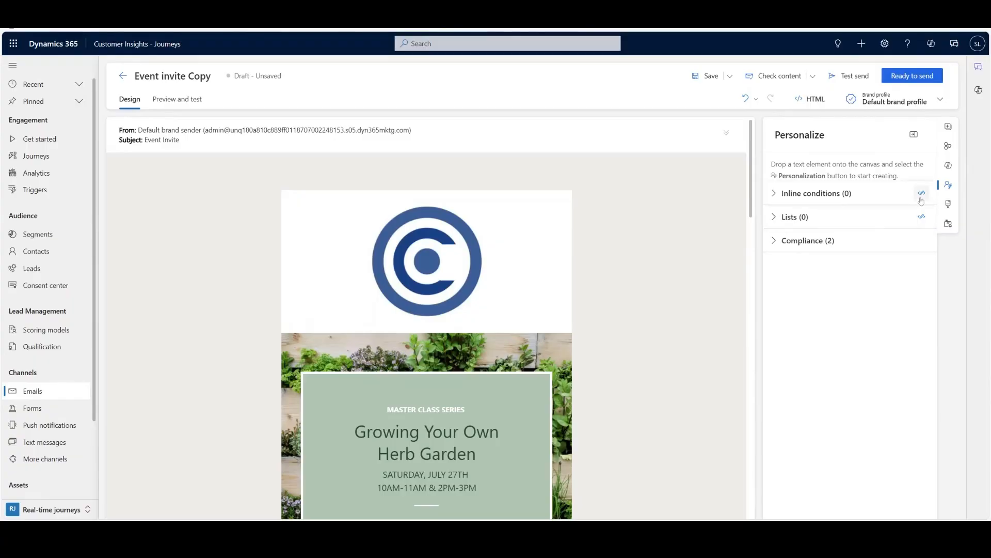
pyautogui.click(780, 221)
pyautogui.click(783, 236)
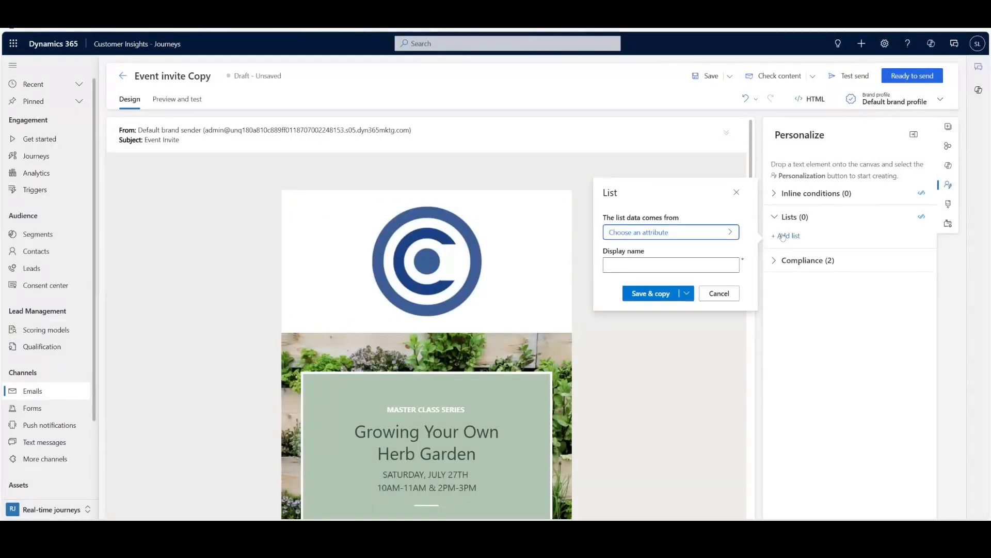
pyautogui.click(729, 235)
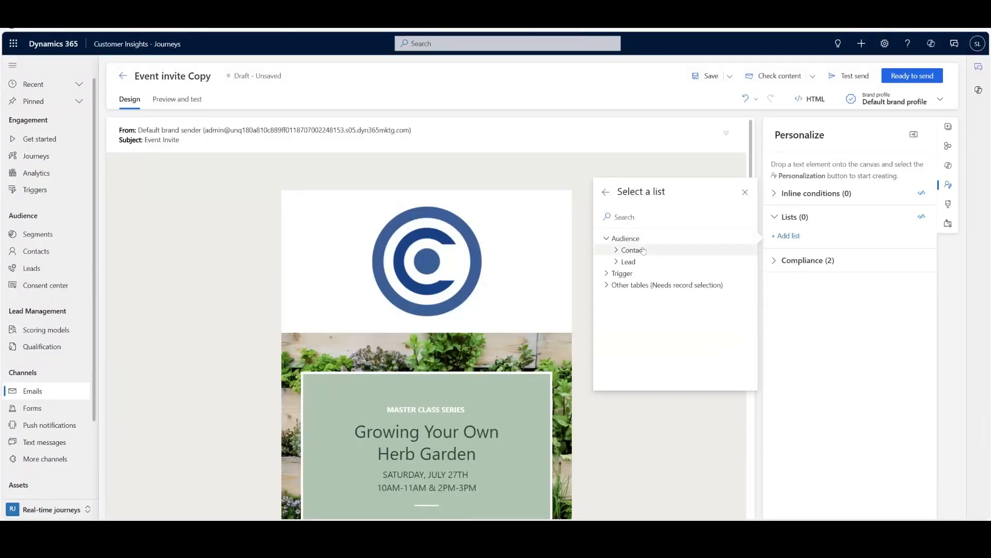
pyautogui.click(643, 251)
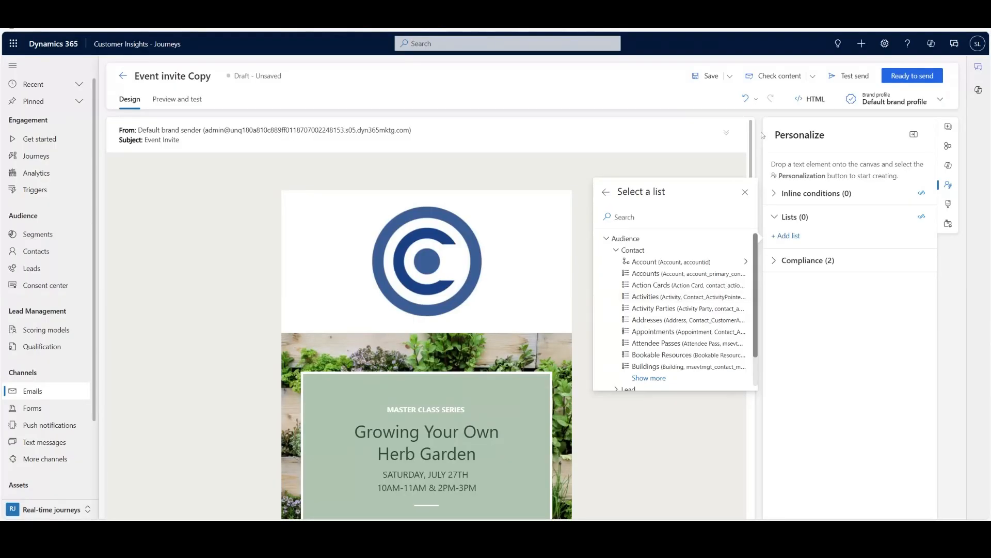
pyautogui.click(746, 192)
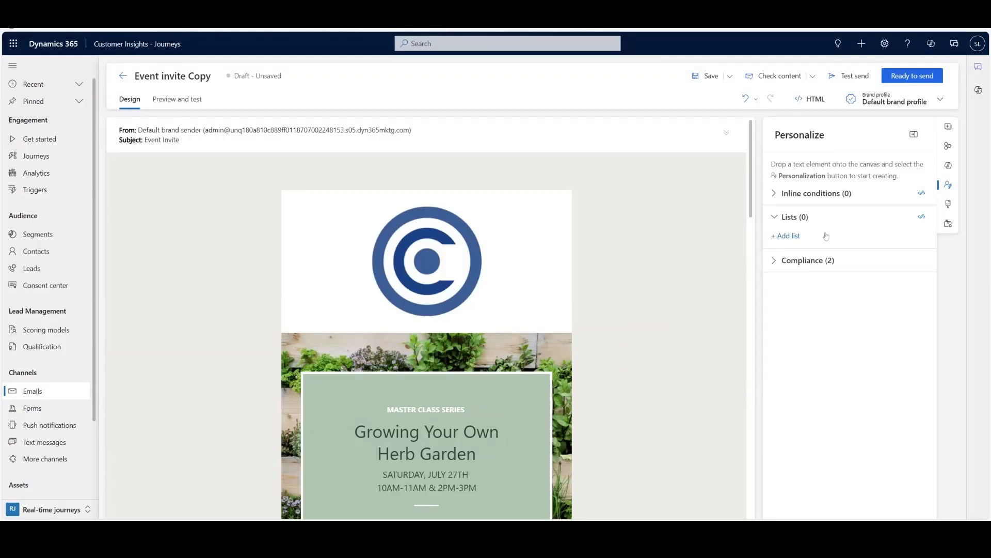
pyautogui.click(851, 260)
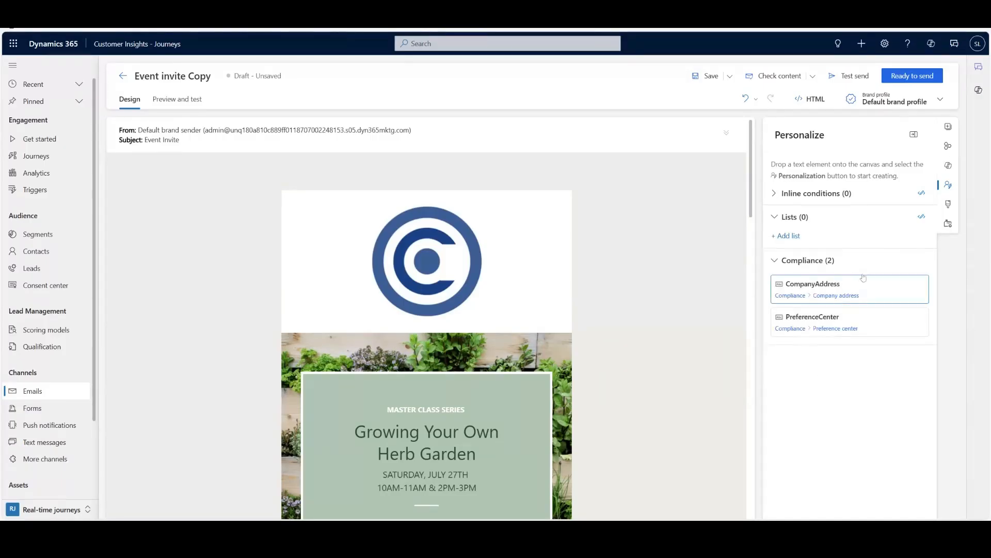
pyautogui.click(775, 261)
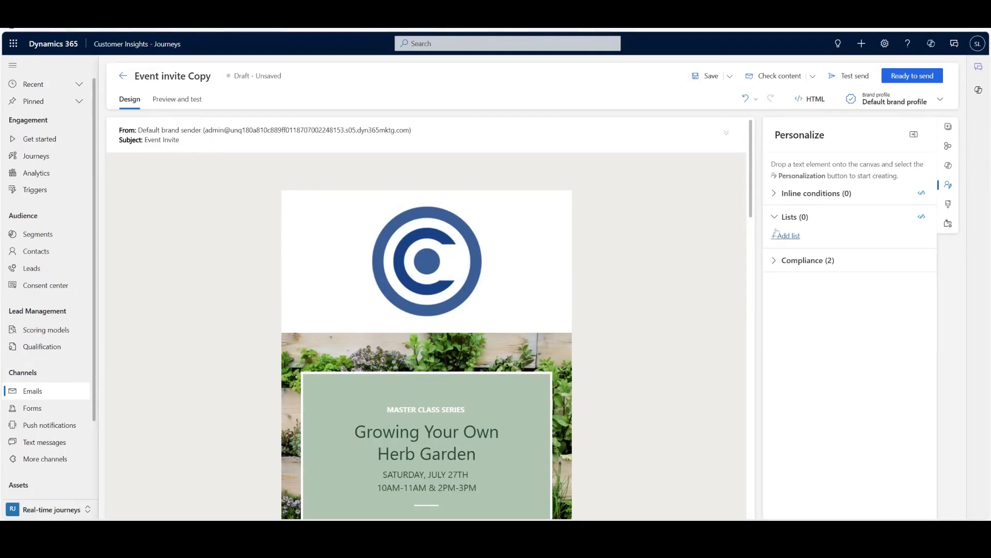
# Review the email's theme options, send settings and email settings, including the plain text preview.
pyautogui.click(950, 206)
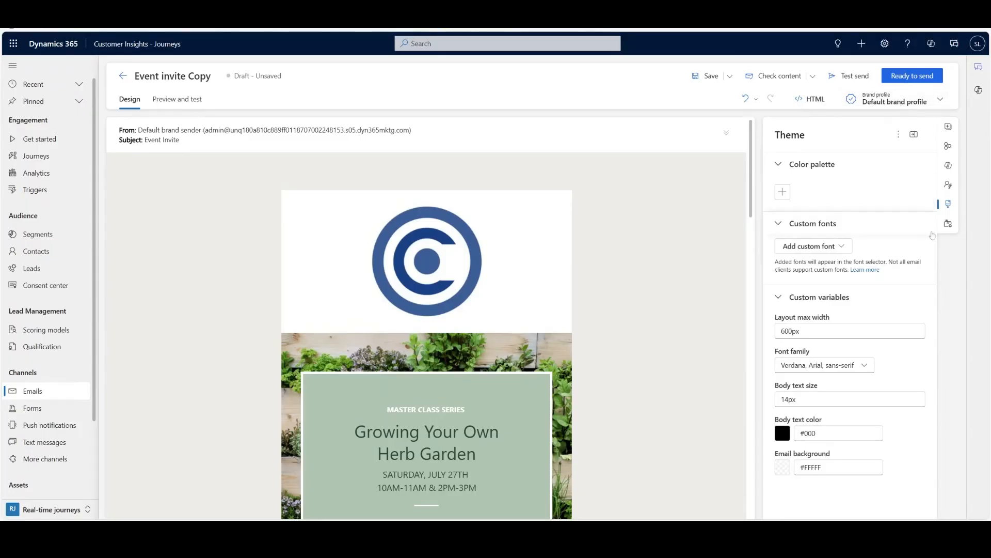
pyautogui.click(951, 225)
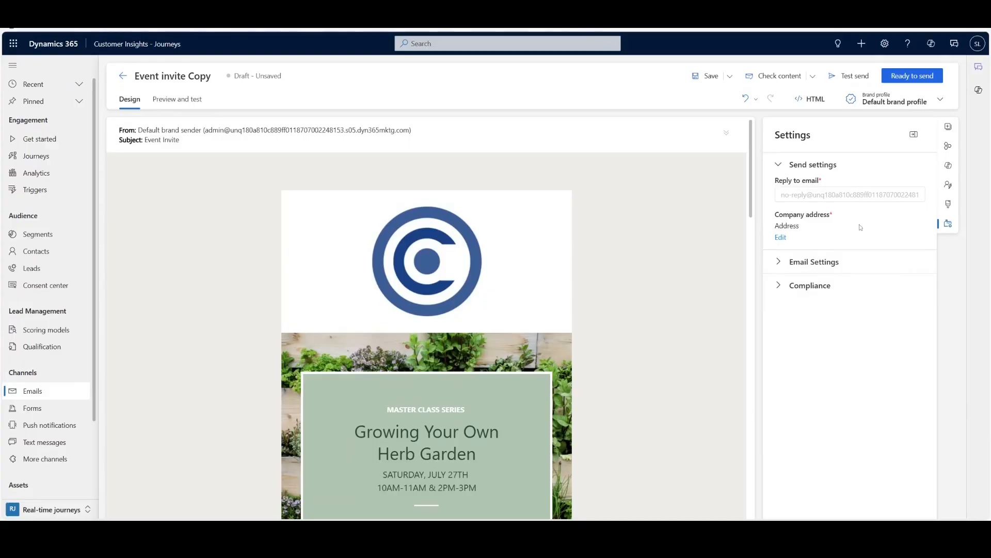
pyautogui.click(804, 263)
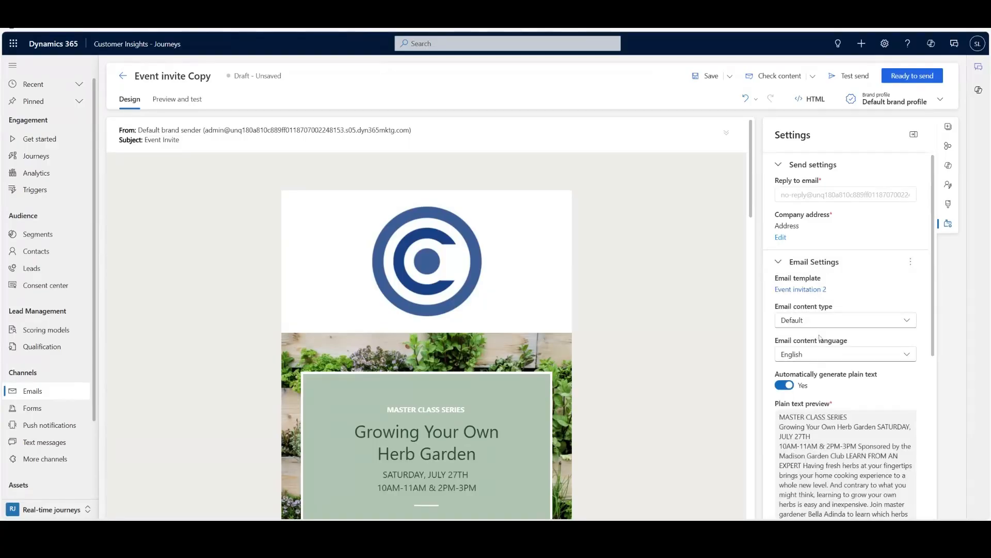
pyautogui.scroll(-3, 804, 266)
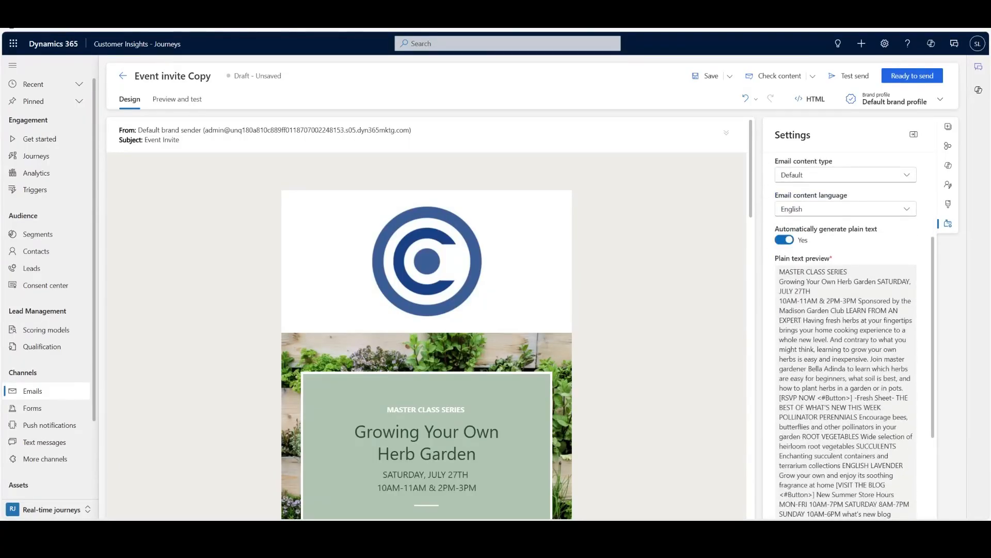
pyautogui.scroll(2, 802, 511)
pyautogui.scroll(-8, 802, 512)
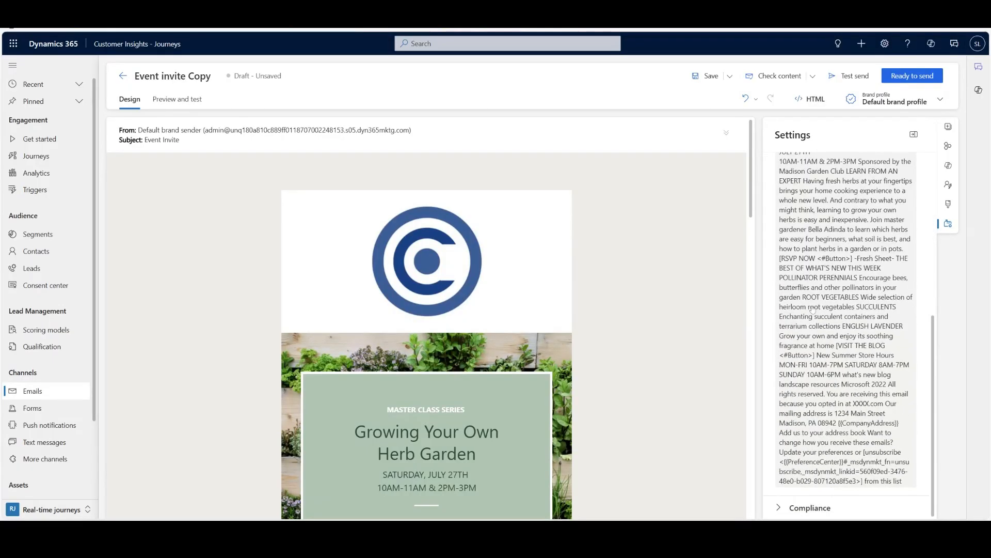
# Check the email's compliance profile and the choices available for its purpose.
pyautogui.click(803, 510)
pyautogui.scroll(-3, 814, 454)
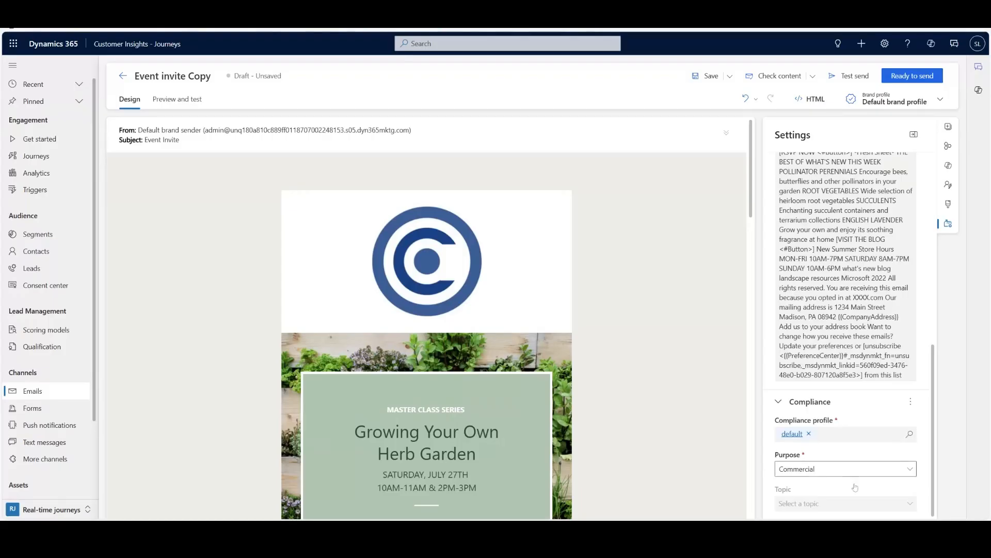
pyautogui.click(824, 468)
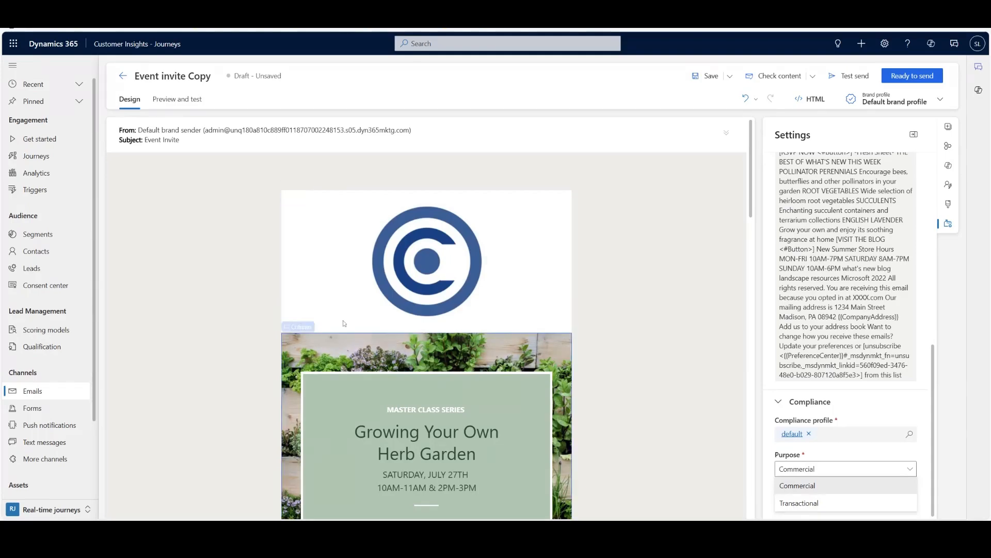
pyautogui.click(638, 325)
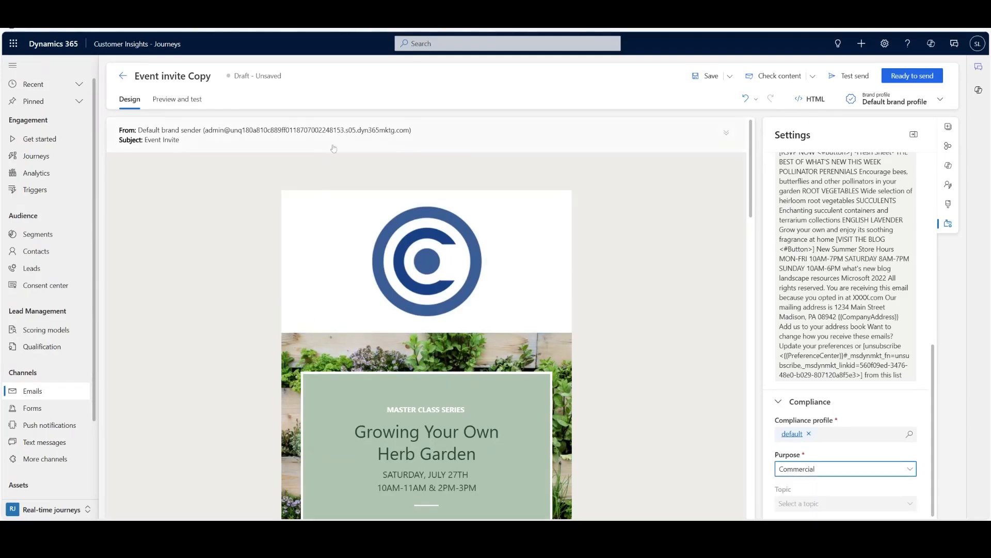
# Leave the email for the marketing forms list, discarding the unsaved changes, and open Sample Form.
pyautogui.click(37, 410)
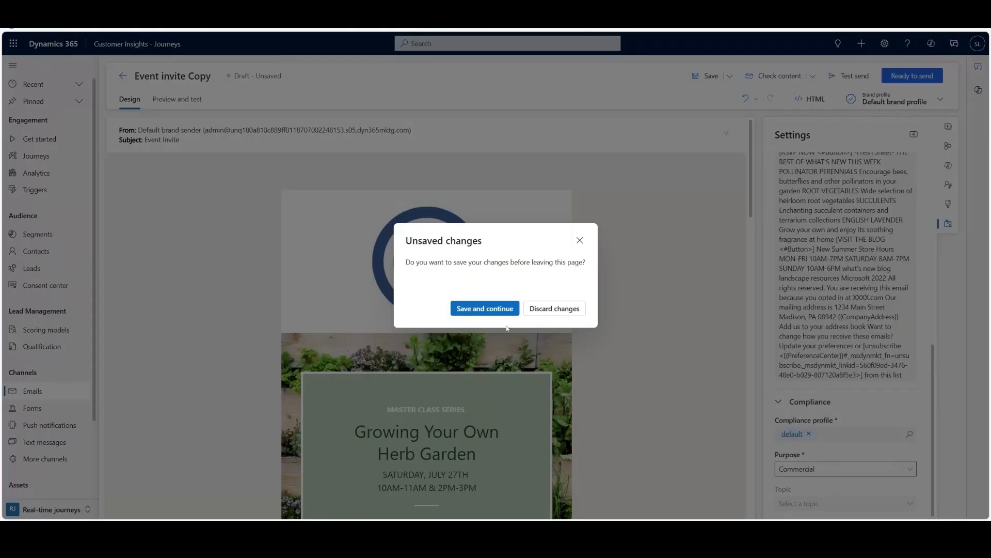
pyautogui.click(554, 308)
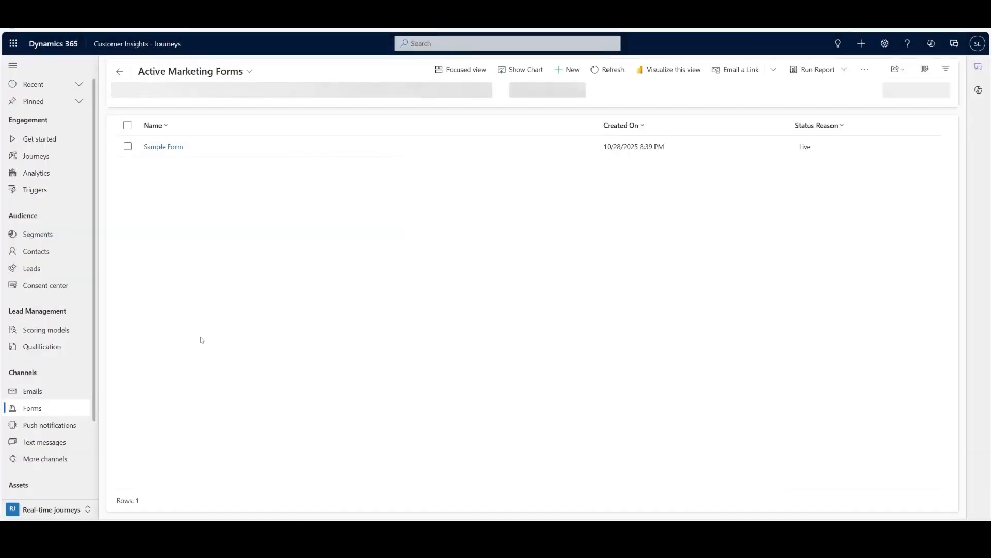
pyautogui.click(172, 147)
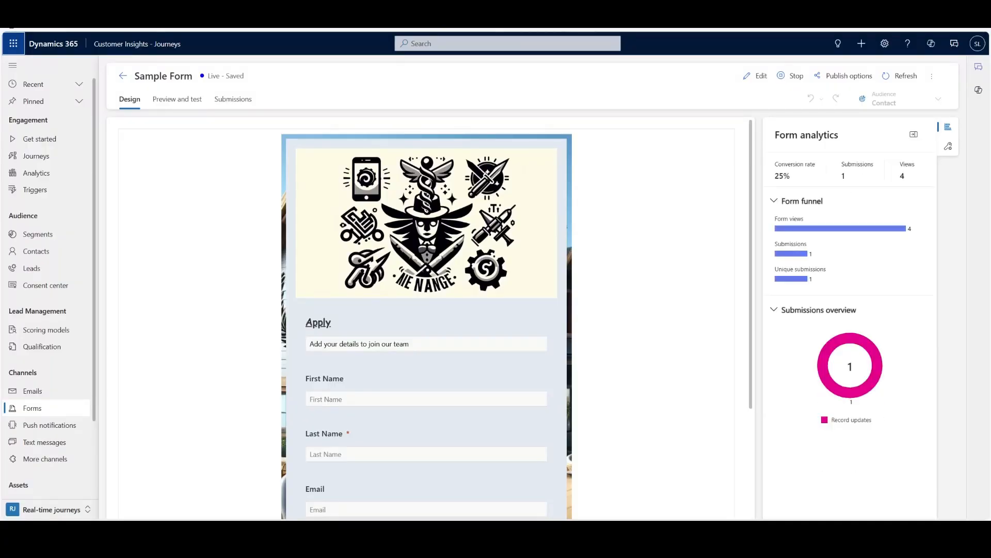
# Start editing the live Sample Form and look through its Contact and Unmapped fields.
pyautogui.click(756, 77)
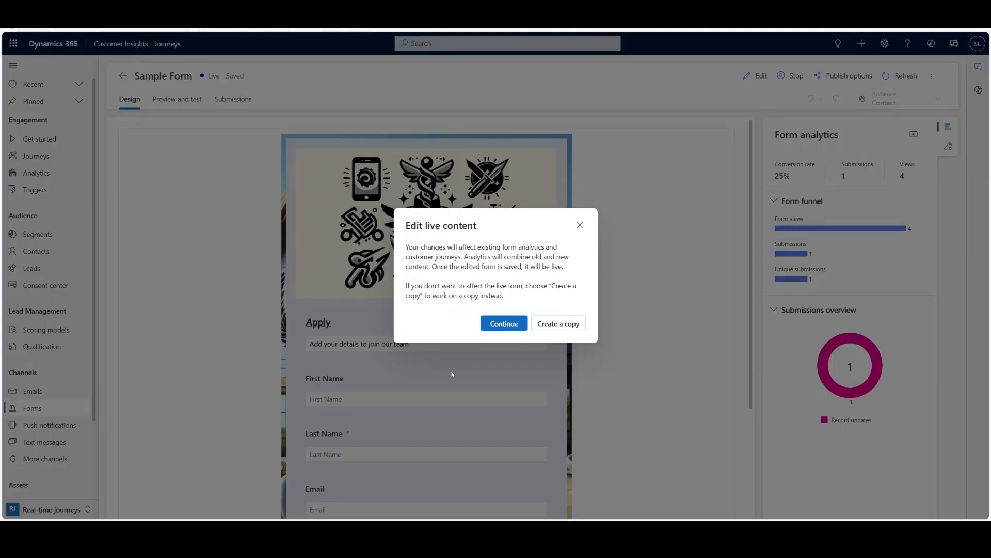
pyautogui.click(504, 323)
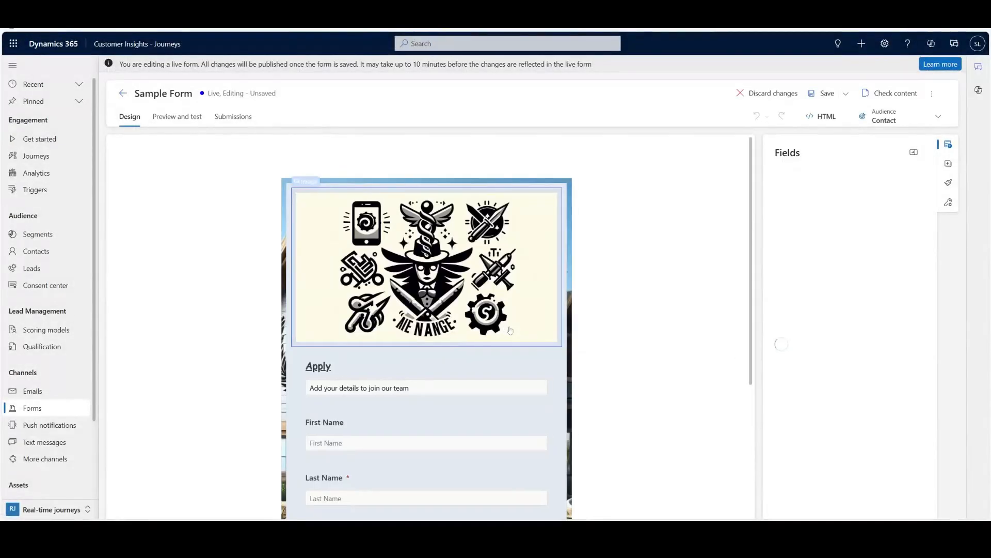
pyautogui.click(795, 216)
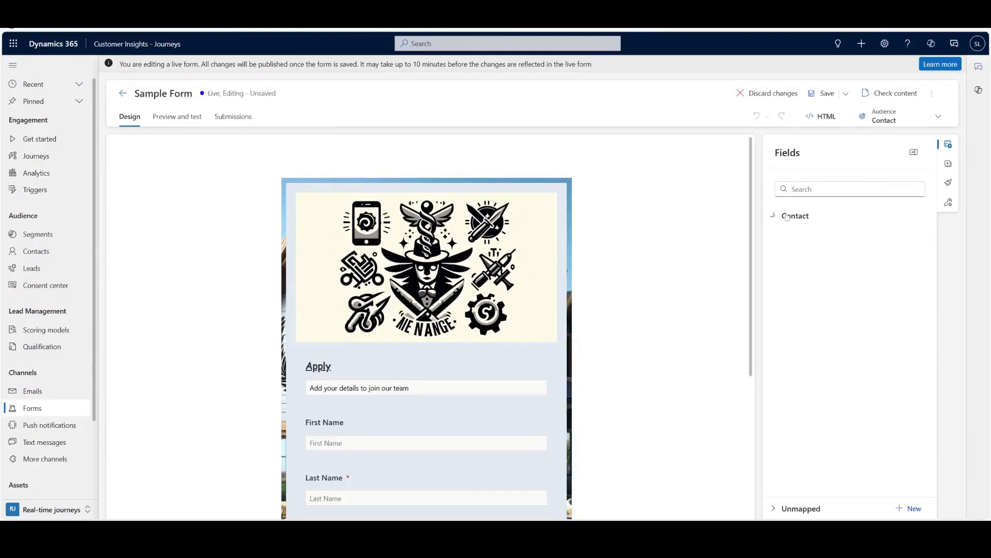
pyautogui.scroll(-4, 800, 333)
pyautogui.scroll(4, 800, 333)
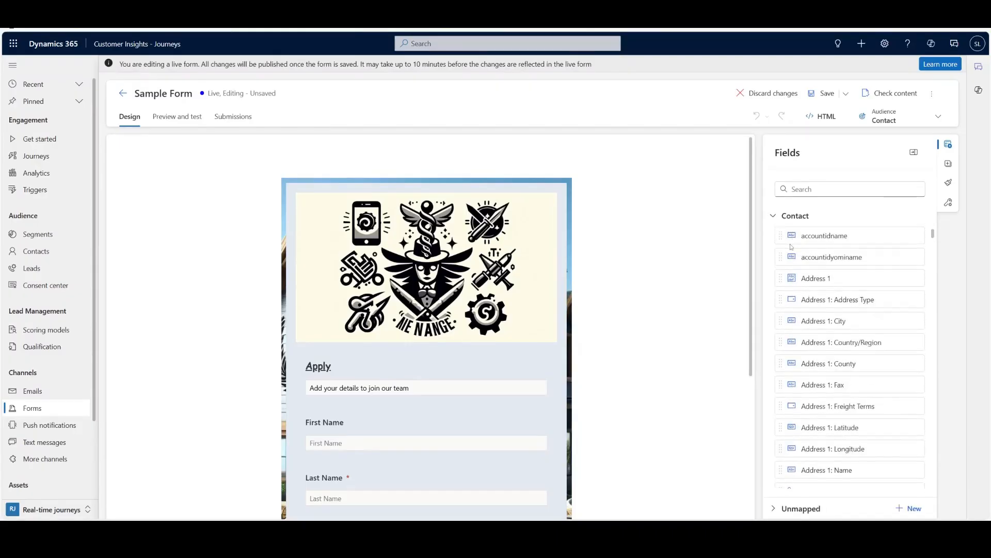
pyautogui.click(774, 216)
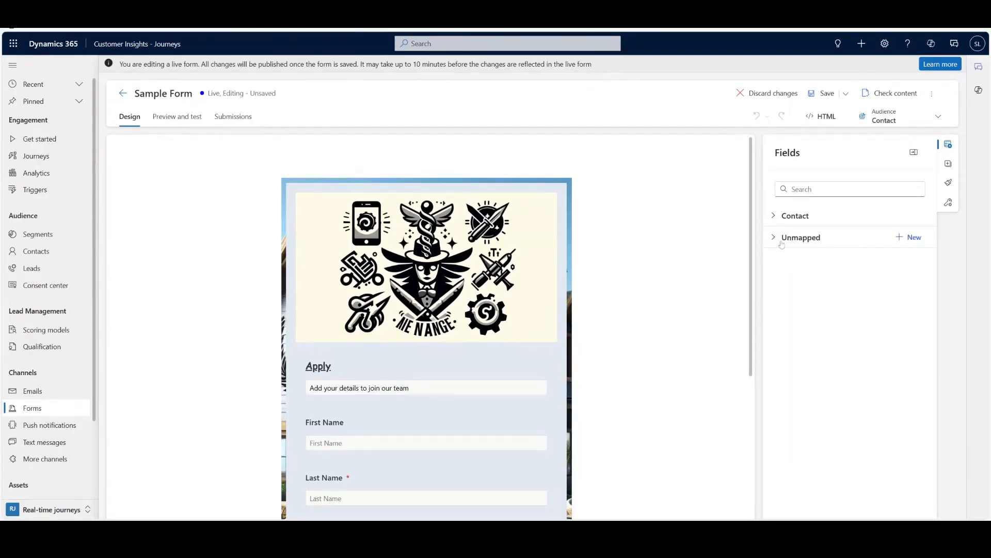
pyautogui.click(774, 238)
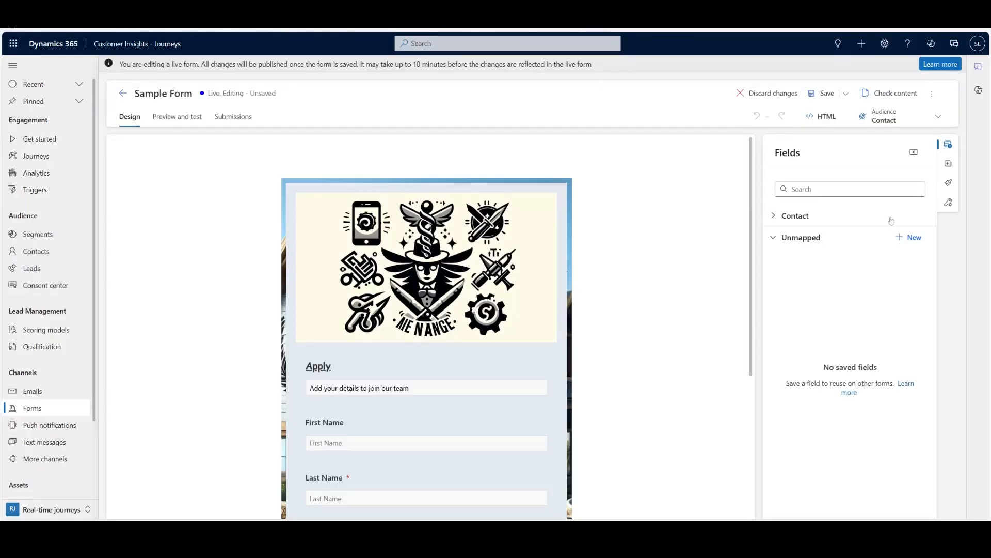
# Look through the form's display, field, consent and layout elements, along with its theme and general form settings.
pyautogui.click(949, 165)
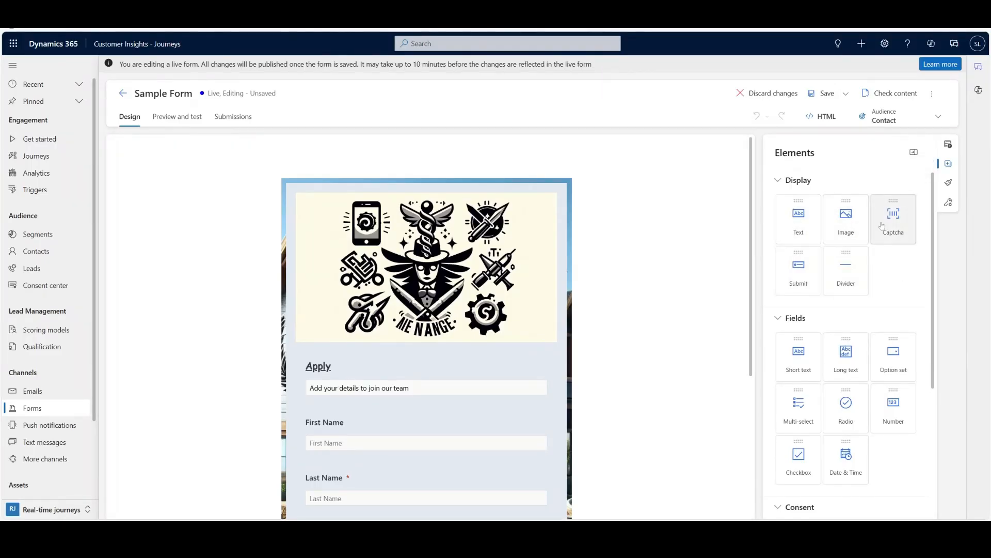
pyautogui.scroll(-2, 799, 266)
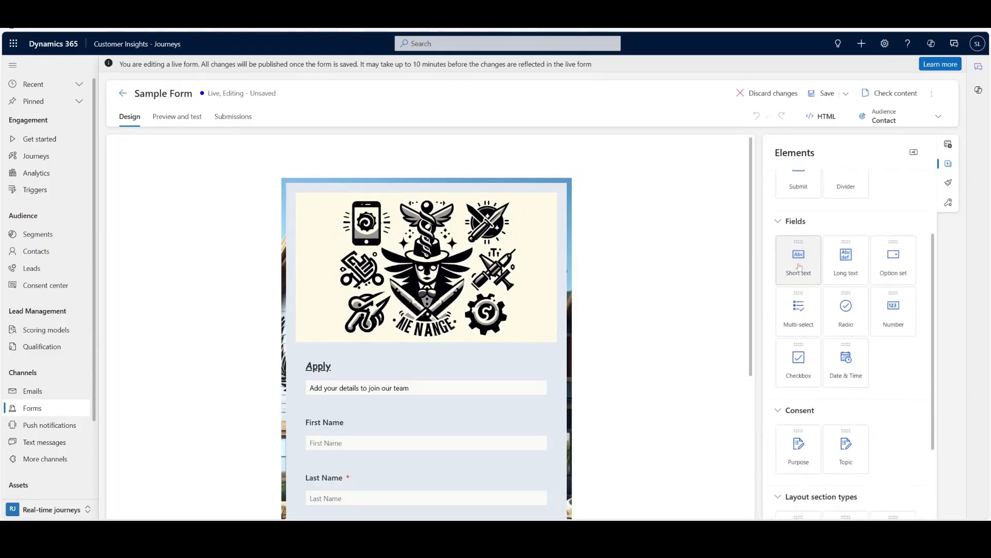
pyautogui.scroll(-1, 799, 266)
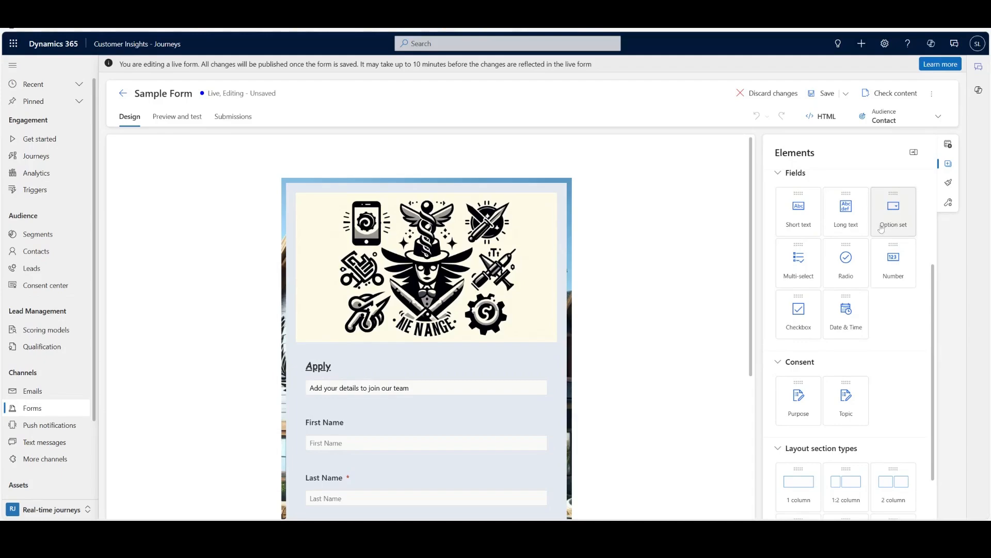
pyautogui.scroll(-1, 873, 228)
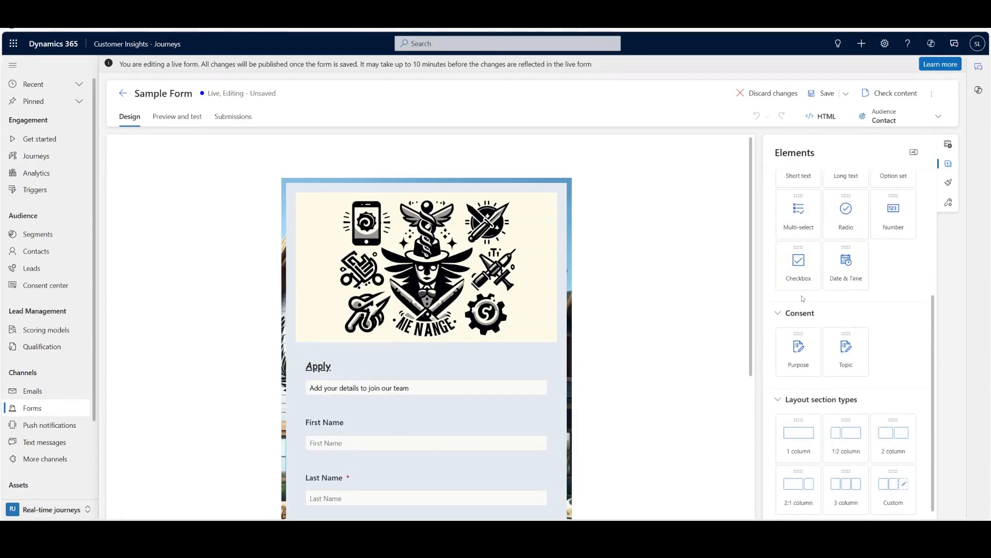
pyautogui.scroll(-1, 798, 321)
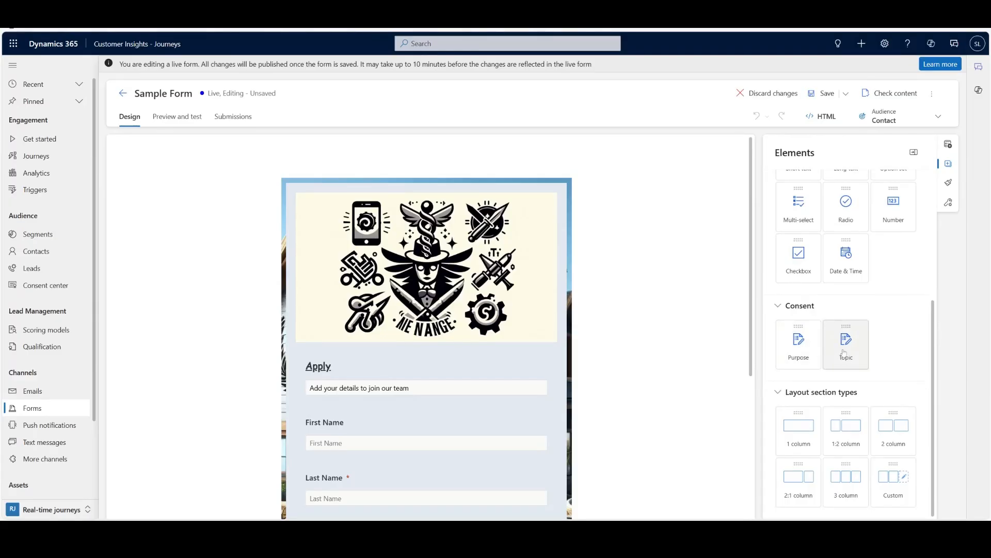
pyautogui.click(949, 183)
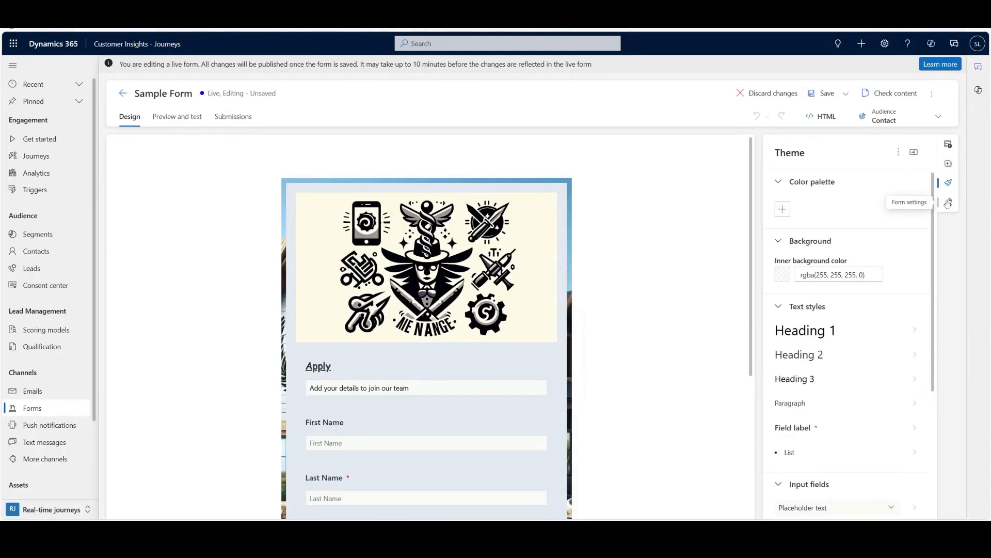
pyautogui.click(949, 203)
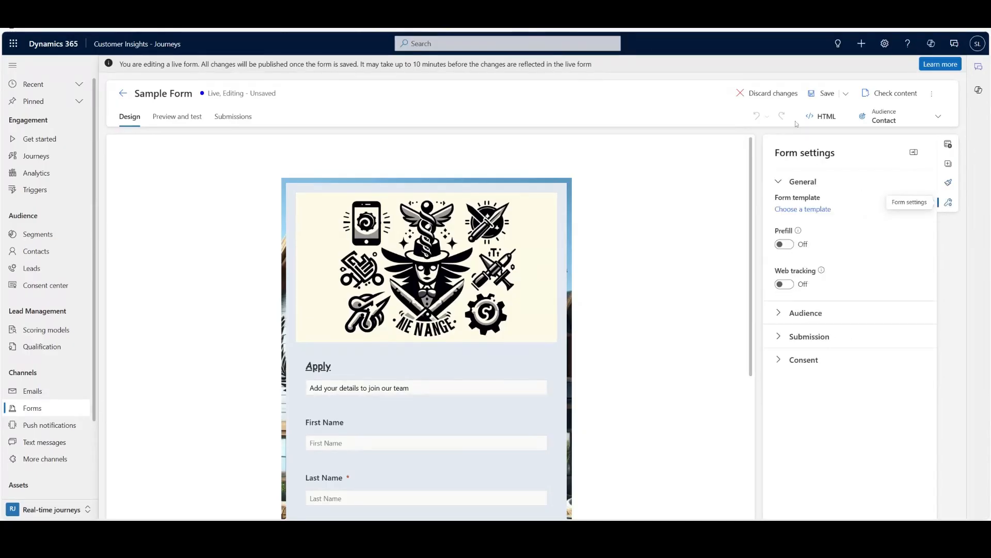
# Exit live editing by saving Sample Form, and open its standalone page in a new tab from the publish options.
pyautogui.click(756, 96)
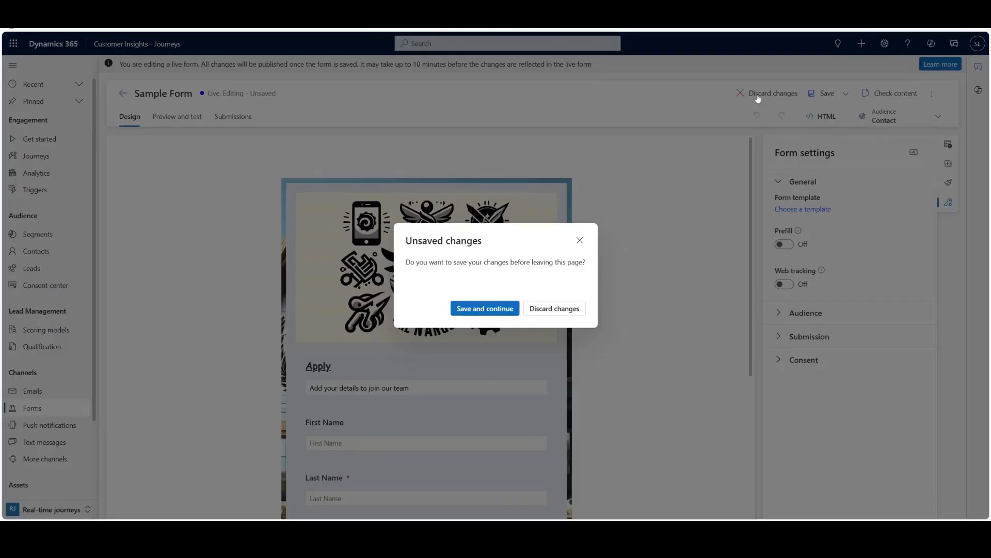
pyautogui.click(483, 309)
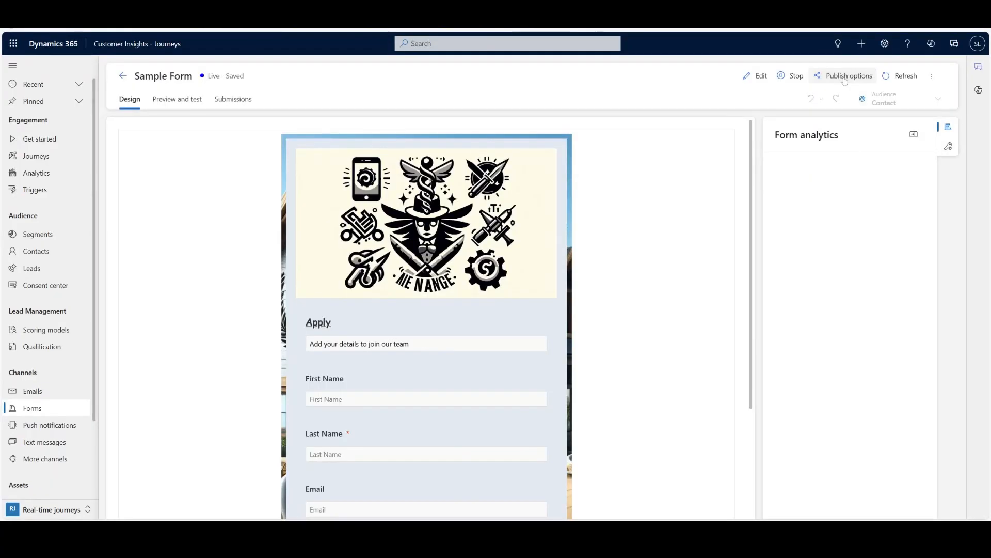
pyautogui.click(845, 77)
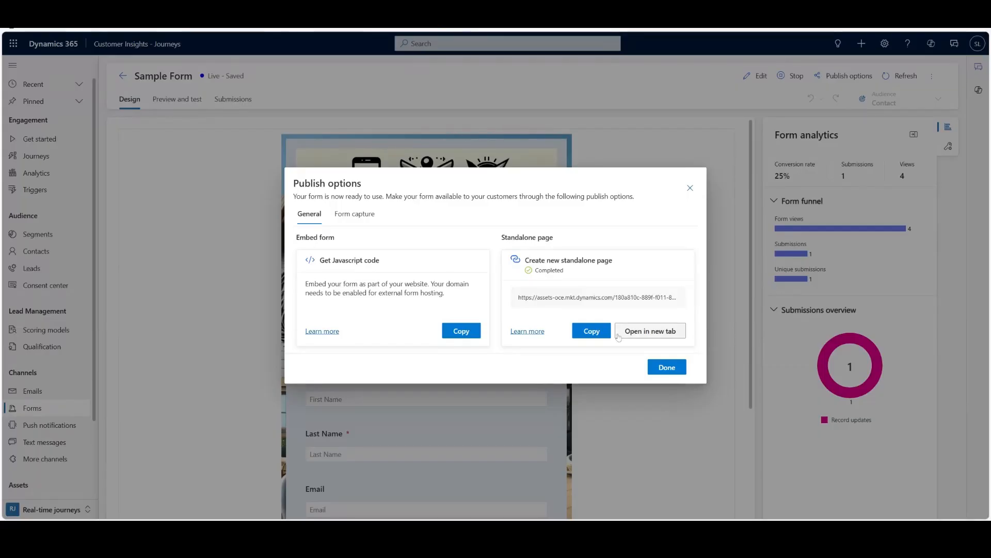
pyautogui.click(639, 332)
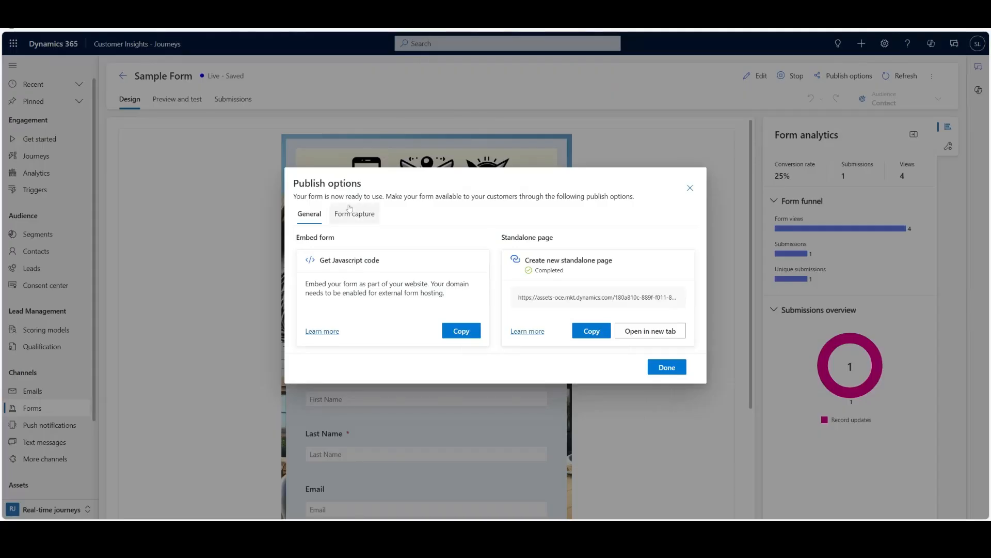
# Check the form capture option in Sample Form's publish options and close the dialog.
pyautogui.click(353, 213)
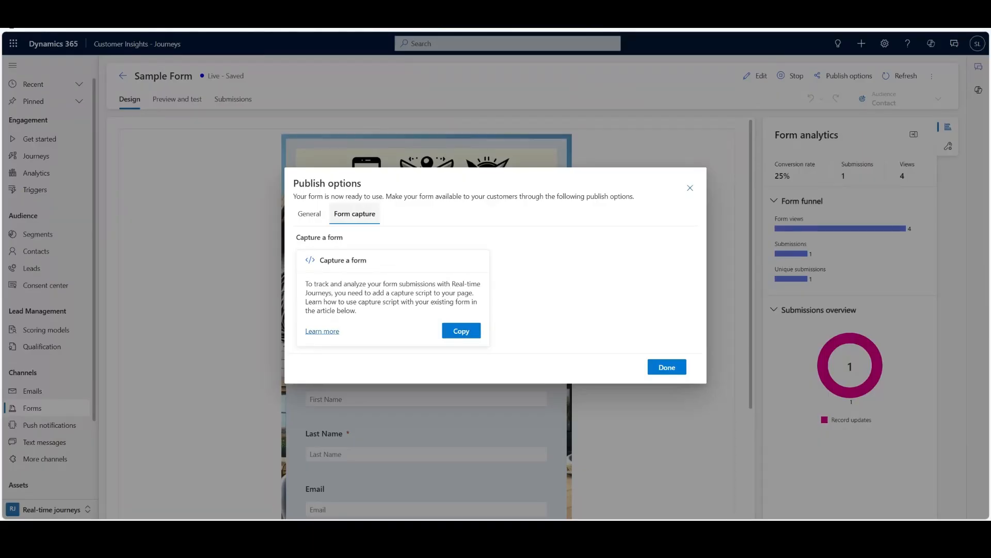
pyautogui.click(663, 368)
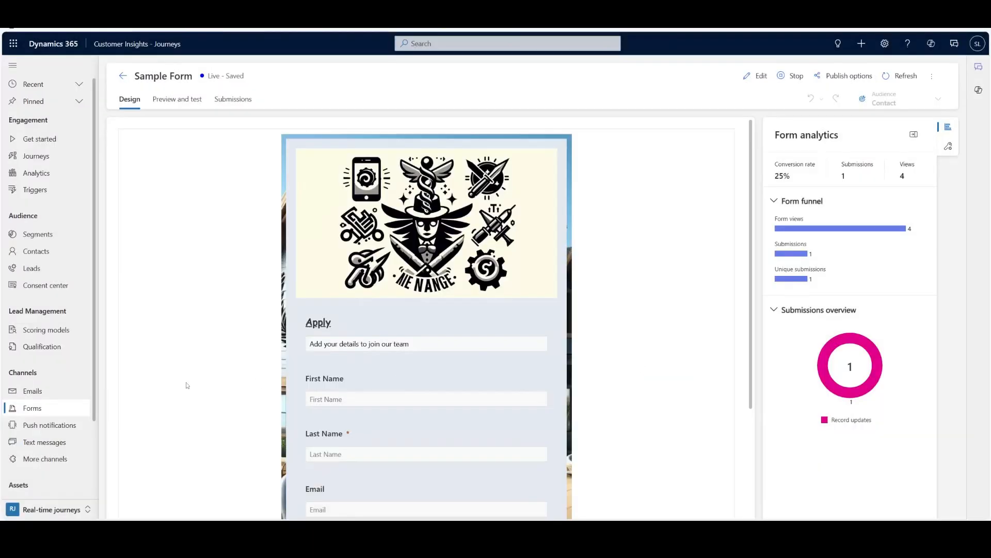
# Open Push notification 1 from the push notifications list and look through its on-click behavior choices.
pyautogui.click(61, 425)
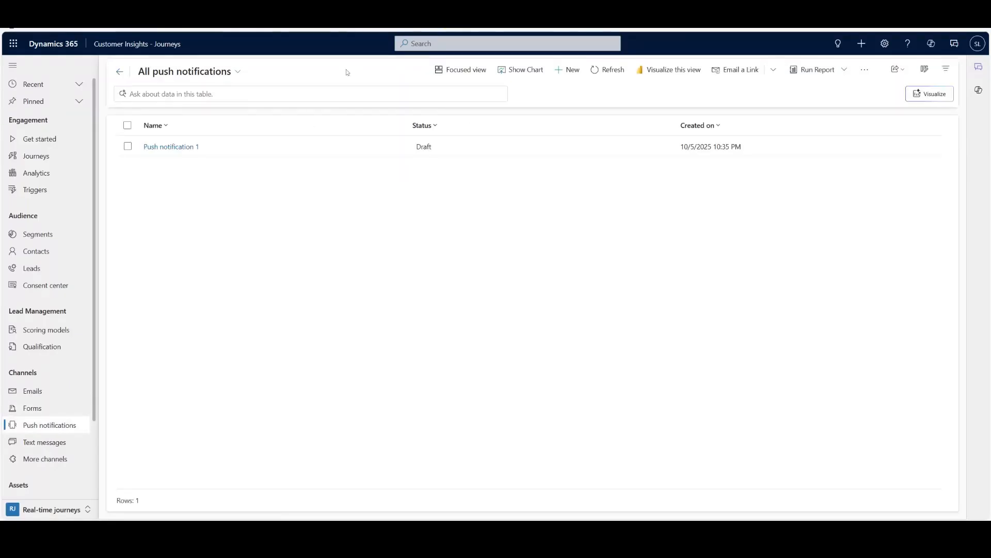
pyautogui.click(196, 150)
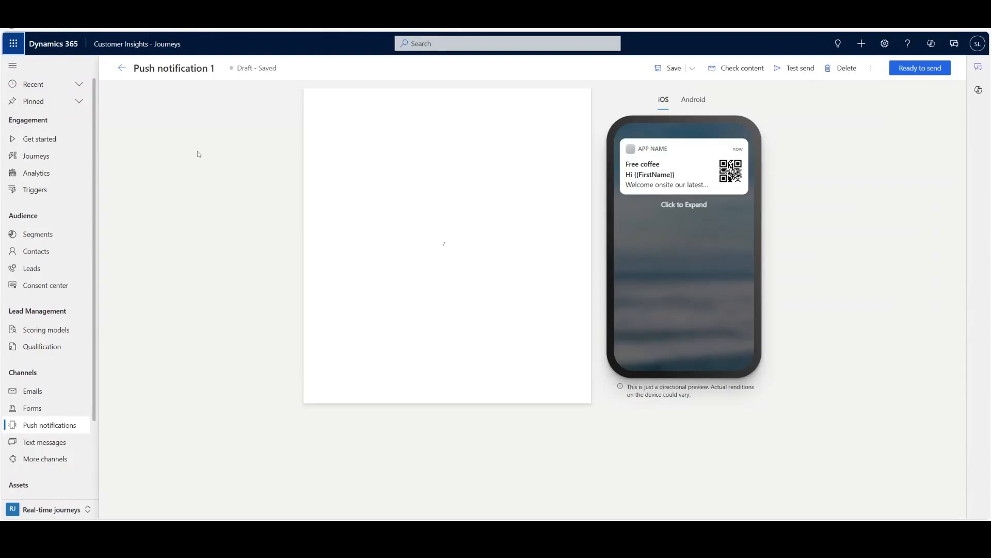
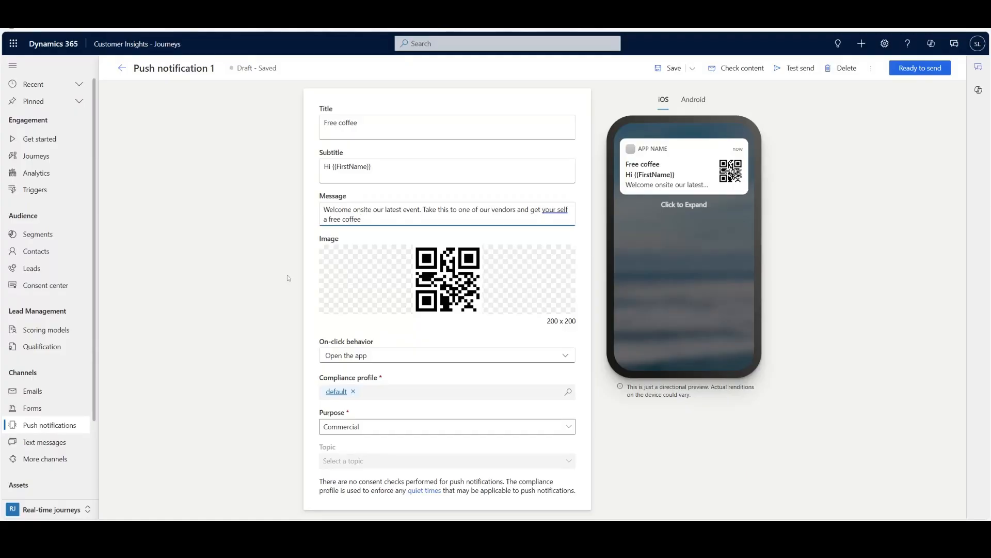
pyautogui.click(441, 358)
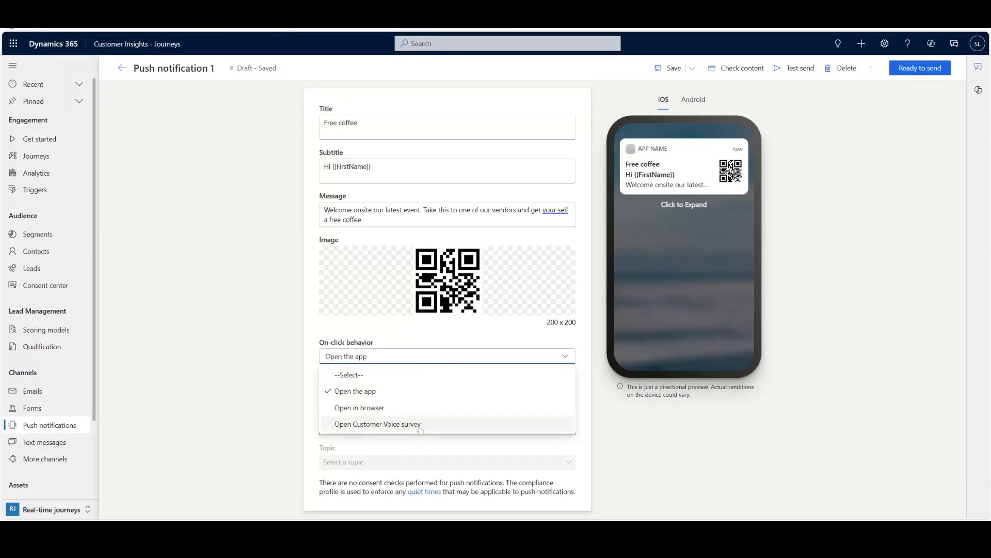
pyautogui.click(783, 455)
# Compare the iOS and Android previews of the push notification, and expand the message in the Android preview.
pyautogui.click(693, 99)
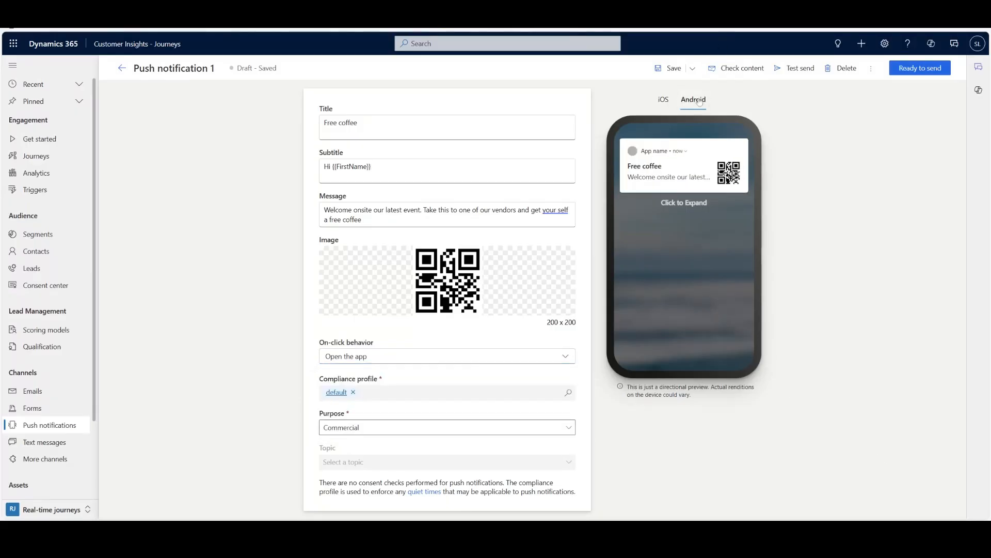
pyautogui.click(661, 101)
pyautogui.click(683, 102)
pyautogui.click(664, 100)
pyautogui.click(687, 103)
pyautogui.click(686, 202)
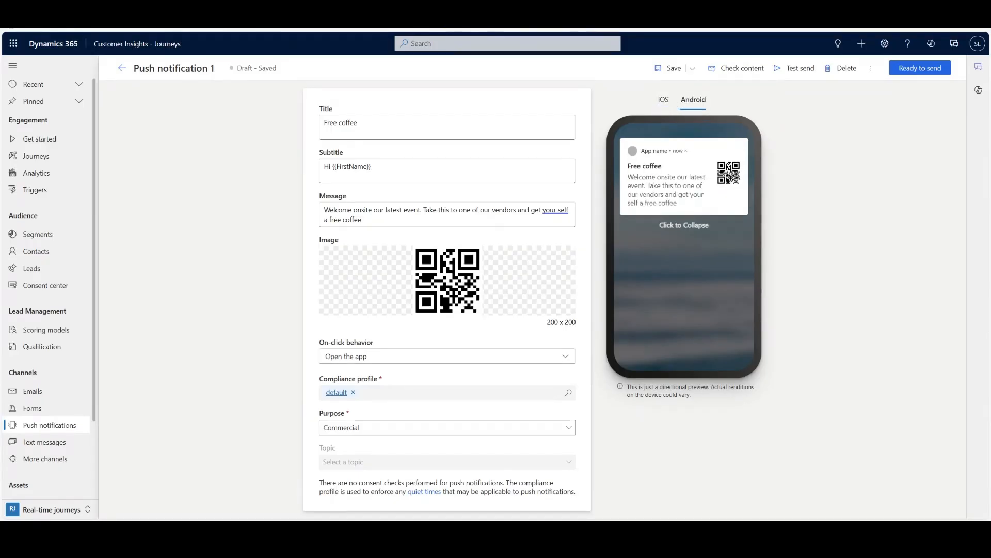
# Create a new text message from the text messages list and look through its message field and purpose choices.
pyautogui.click(51, 443)
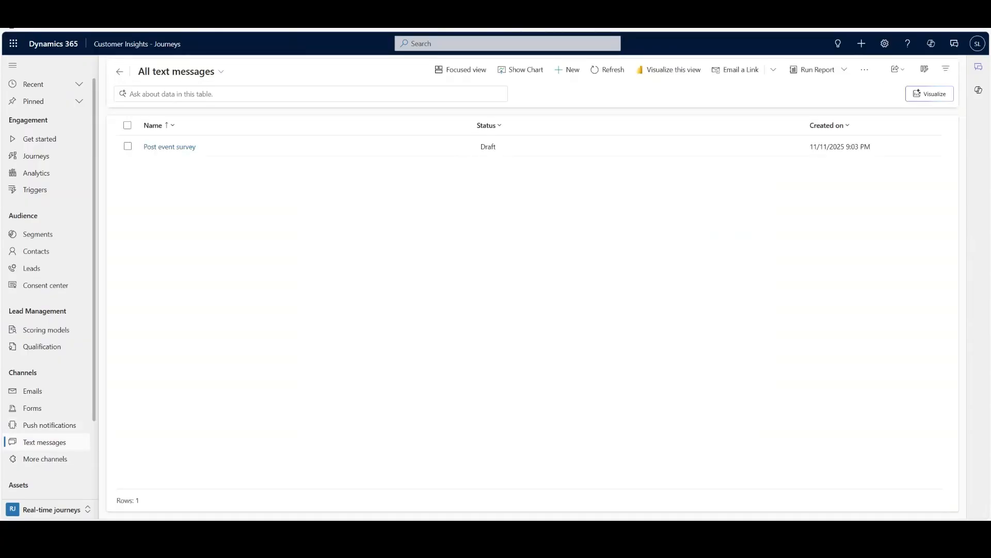
pyautogui.click(566, 71)
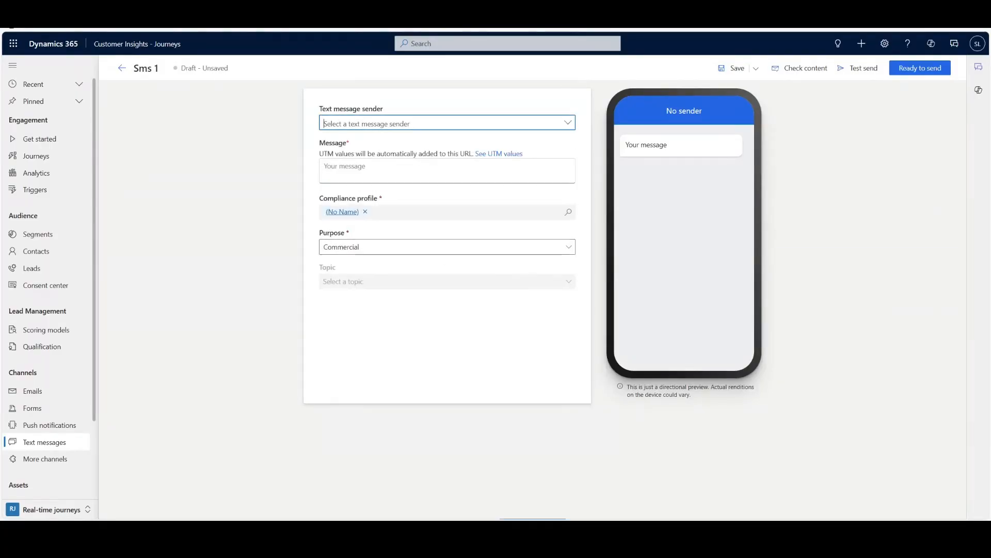
pyautogui.click(345, 166)
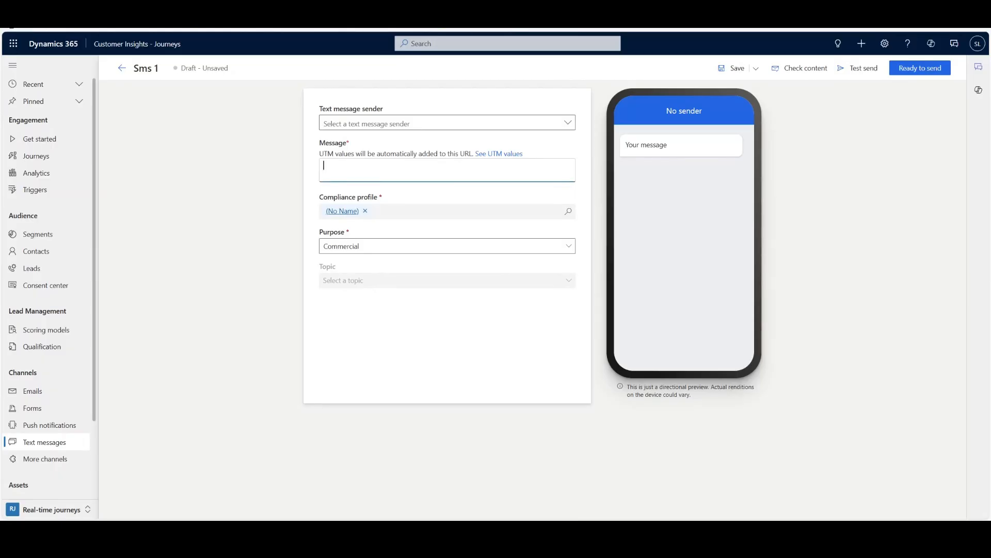
pyautogui.click(377, 246)
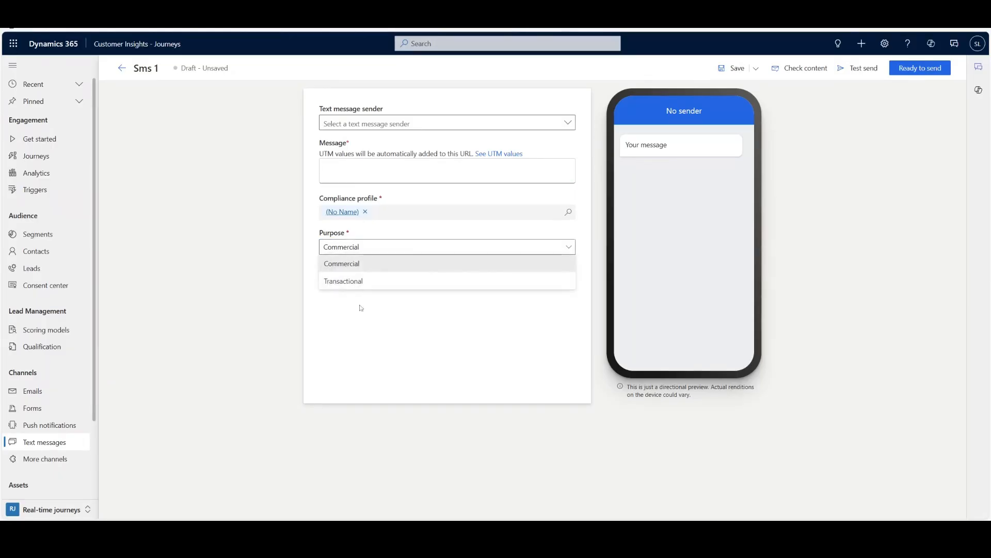
pyautogui.click(482, 336)
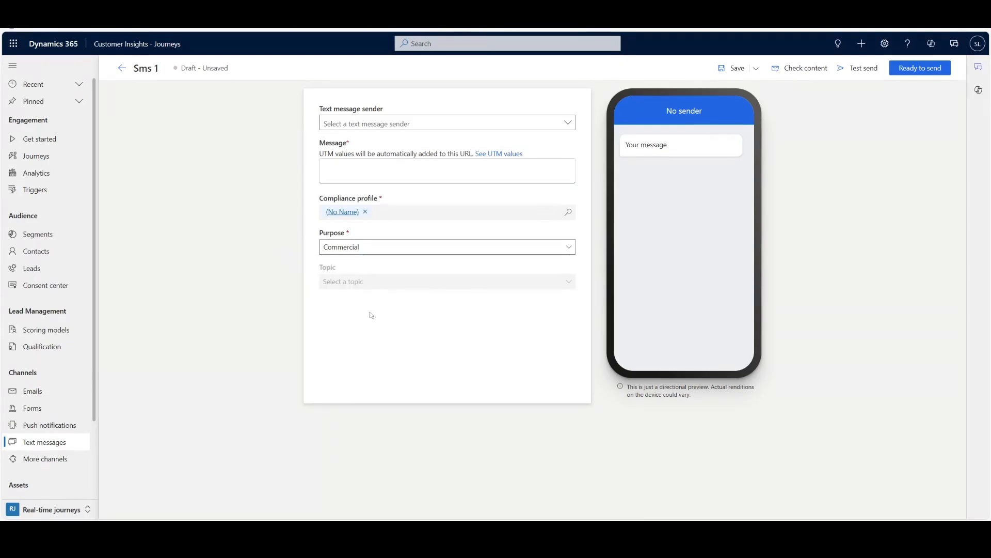
pyautogui.click(350, 170)
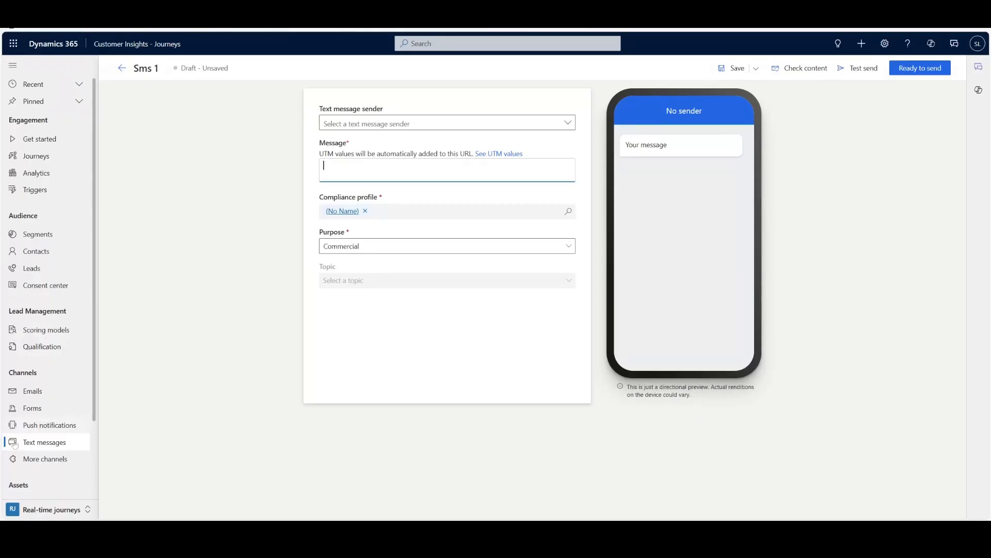
# Leave the new text message for the More channels list, saving the unsaved changes.
pyautogui.click(61, 458)
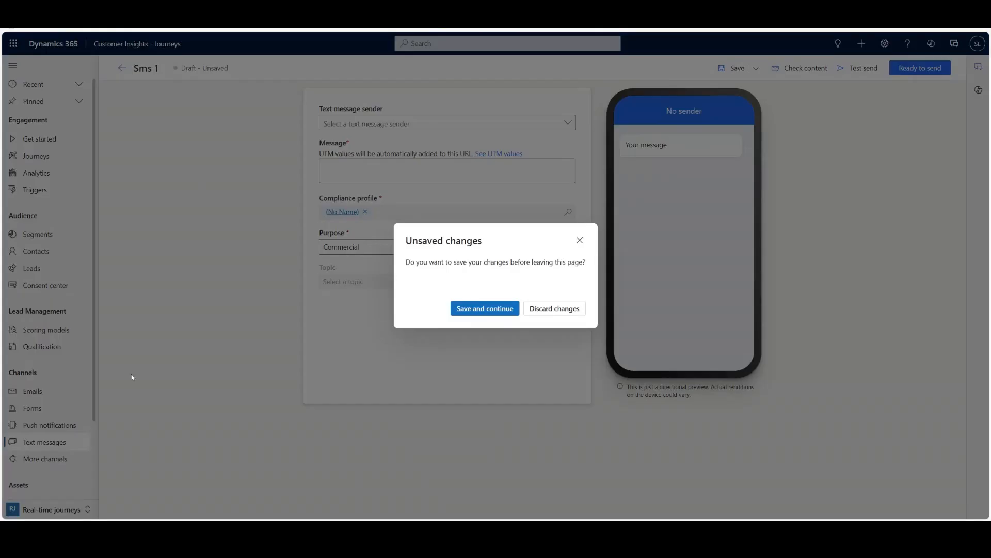
pyautogui.click(478, 312)
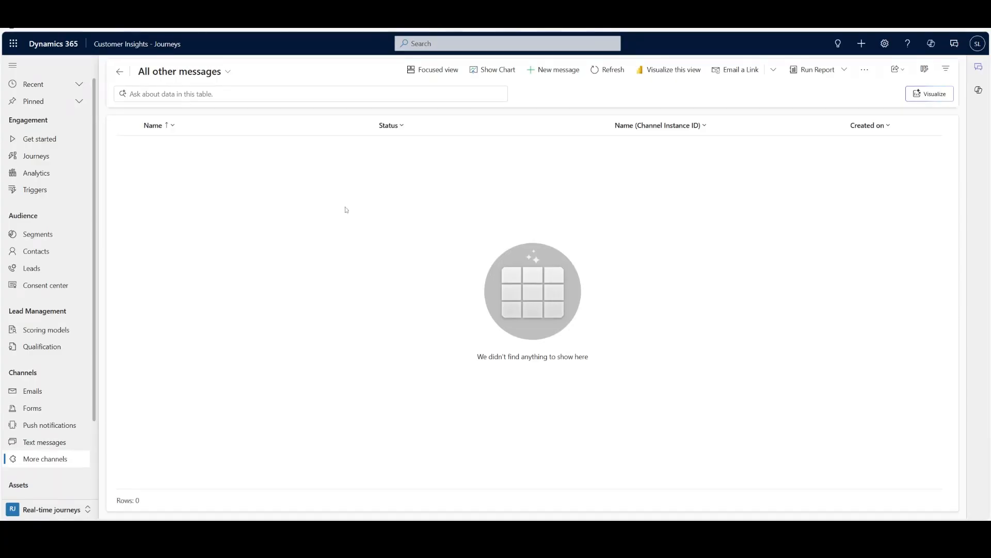
# Open the asset library, filter its files to images, and return to the full file list.
pyautogui.scroll(-2, 52, 402)
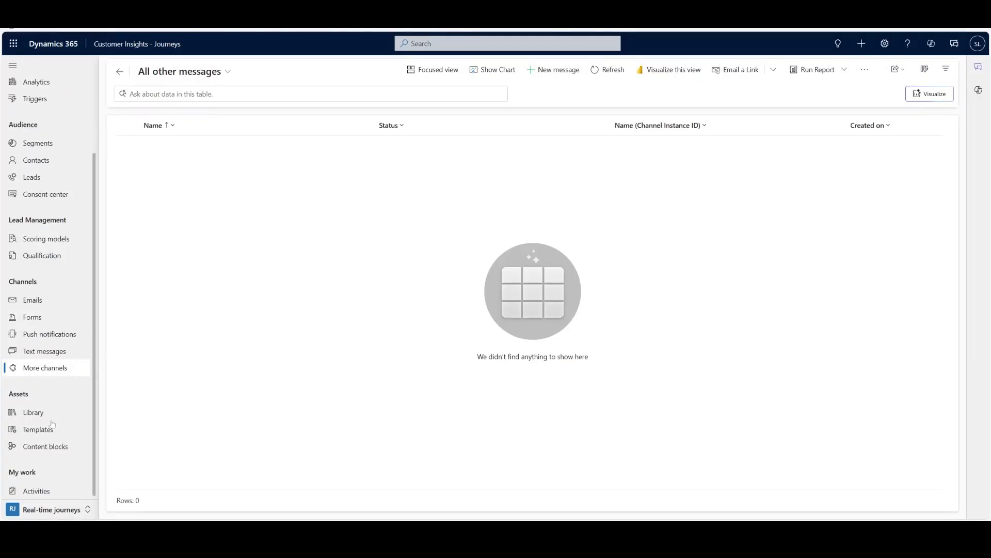
pyautogui.click(51, 412)
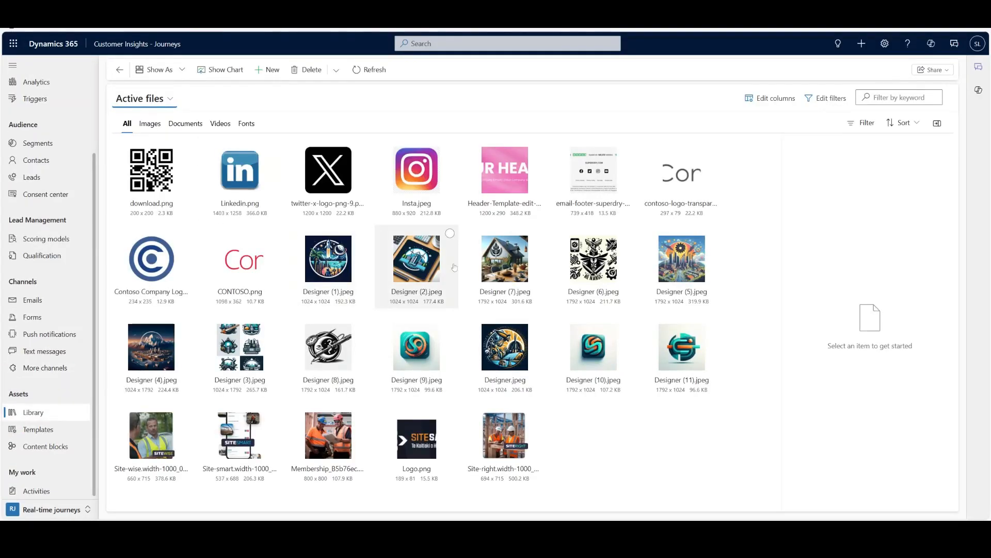
pyautogui.click(161, 127)
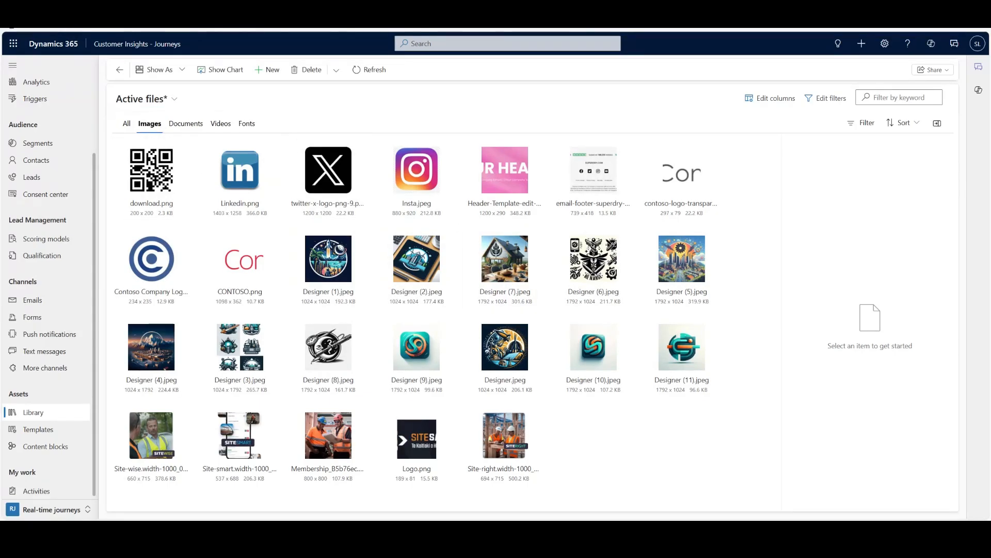
pyautogui.click(41, 413)
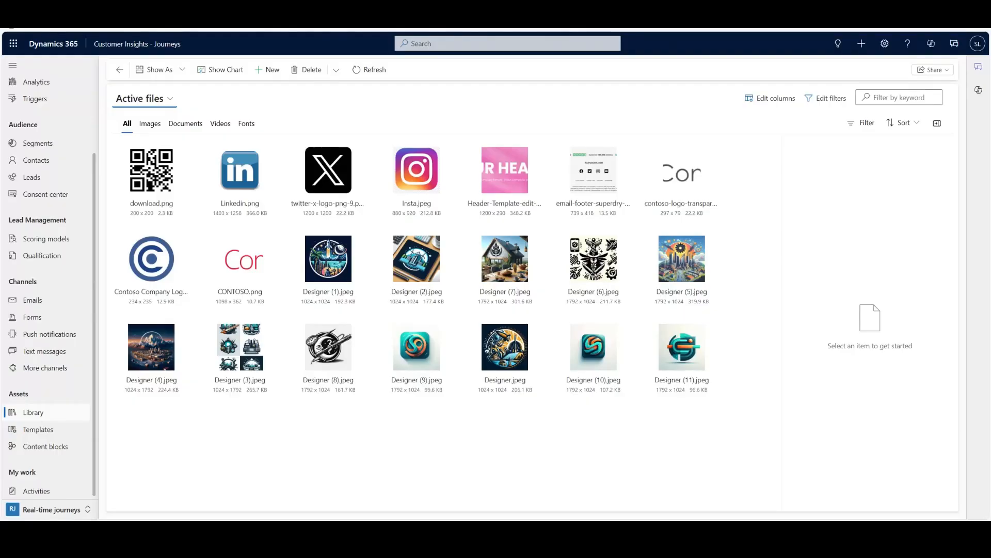
# Look through the Templates, Content blocks and Activities pages.
pyautogui.click(57, 432)
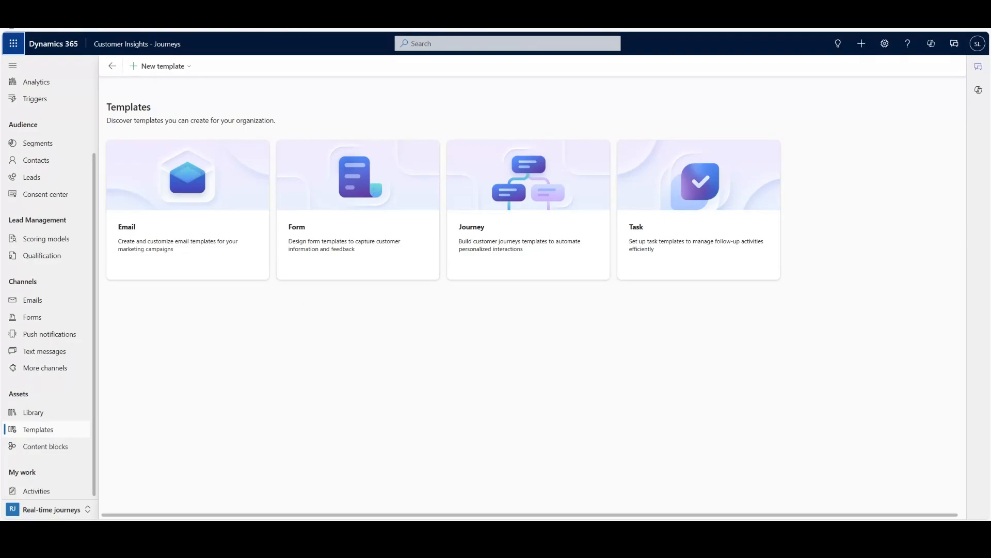
pyautogui.click(62, 453)
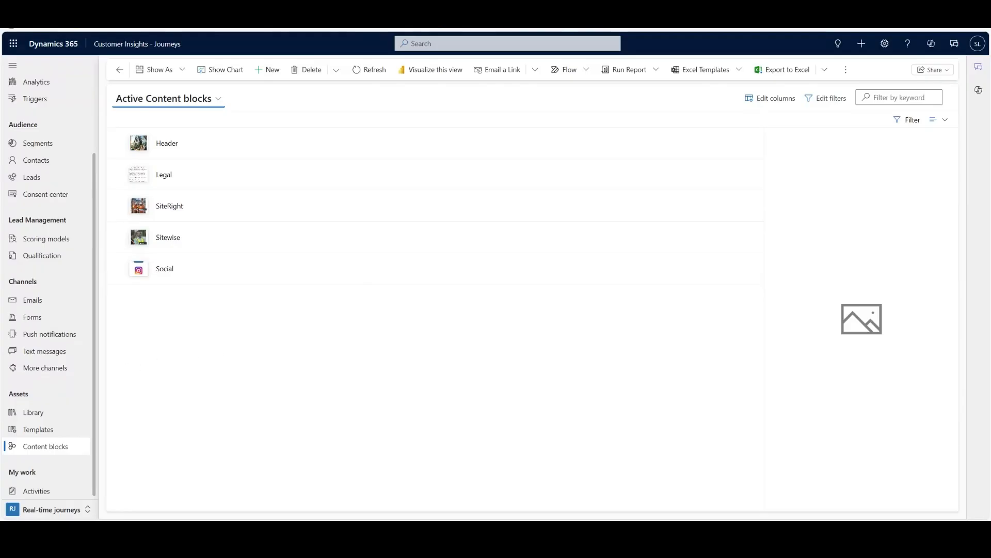
pyautogui.click(29, 491)
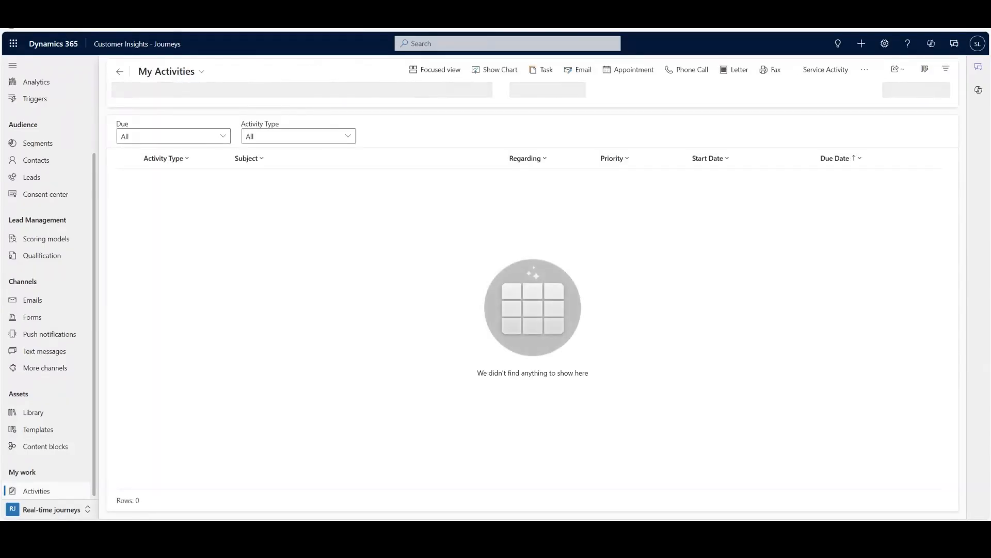
# Switch to the Training area to view its resources, and move on to the Settings area.
pyautogui.click(52, 509)
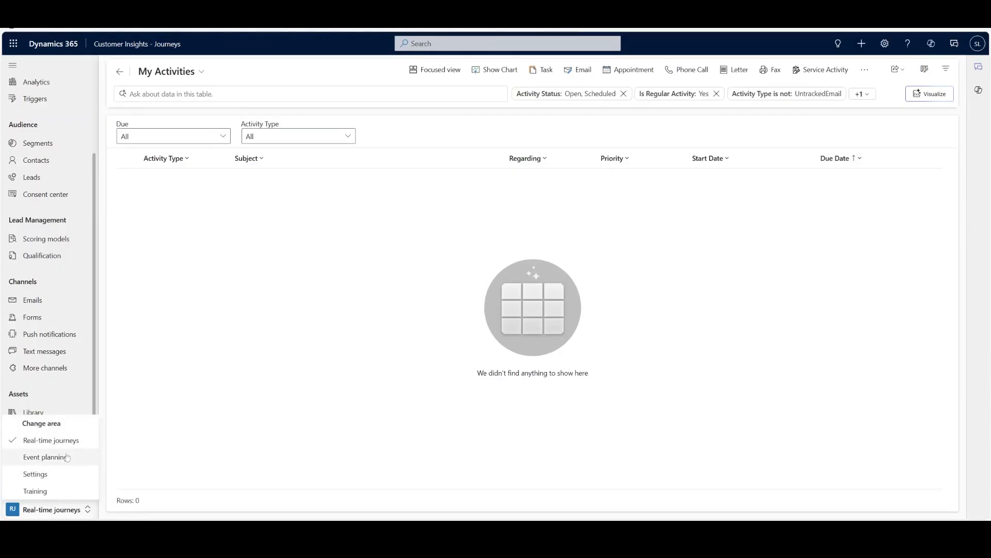
pyautogui.click(60, 493)
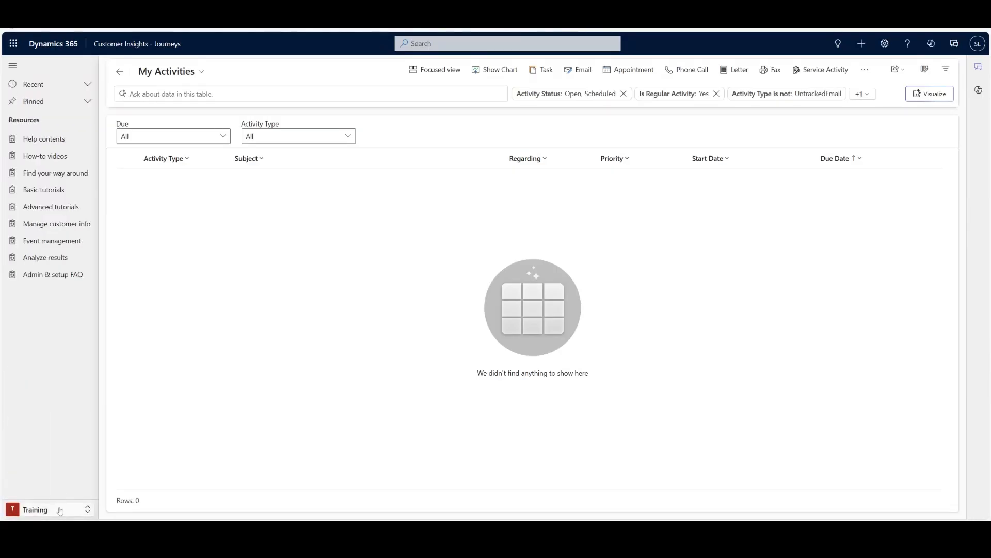
pyautogui.click(60, 510)
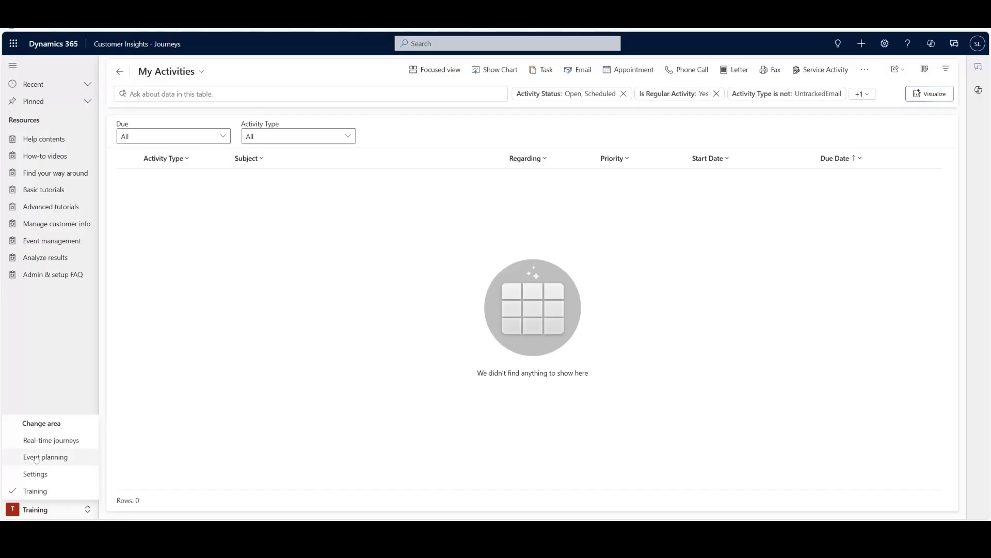
pyautogui.click(34, 473)
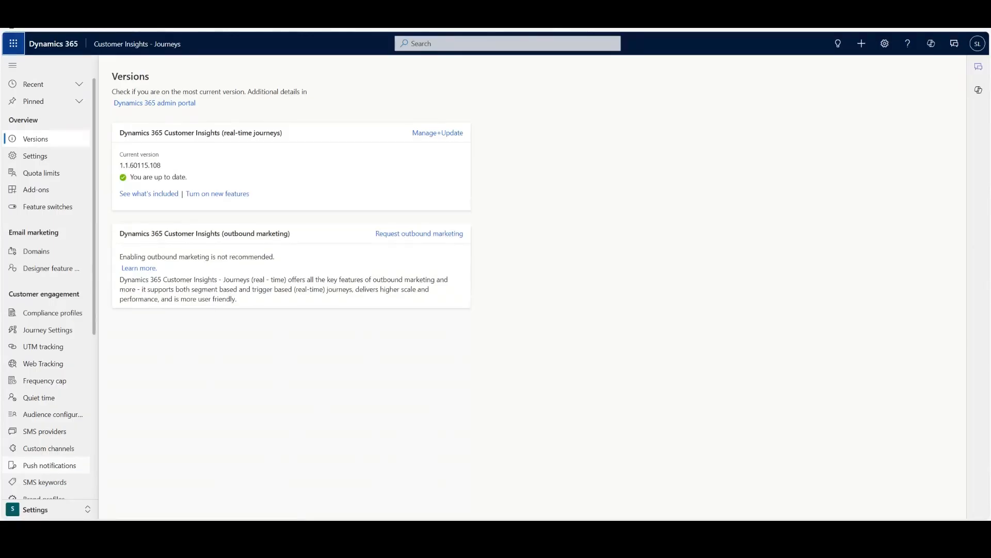
# Open the default compliance profile and review the enforcement models and topics of its Commercial consent purpose.
pyautogui.click(61, 319)
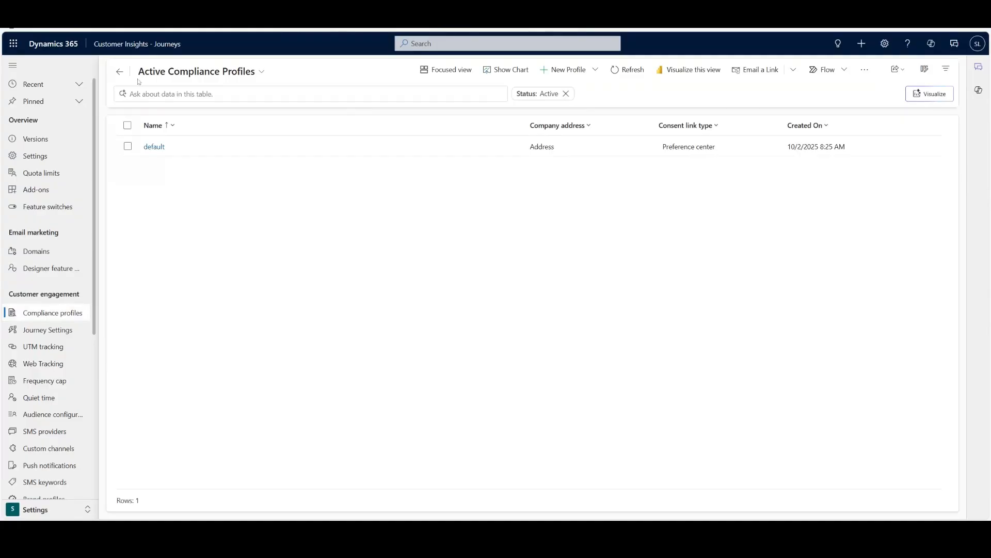
pyautogui.click(163, 148)
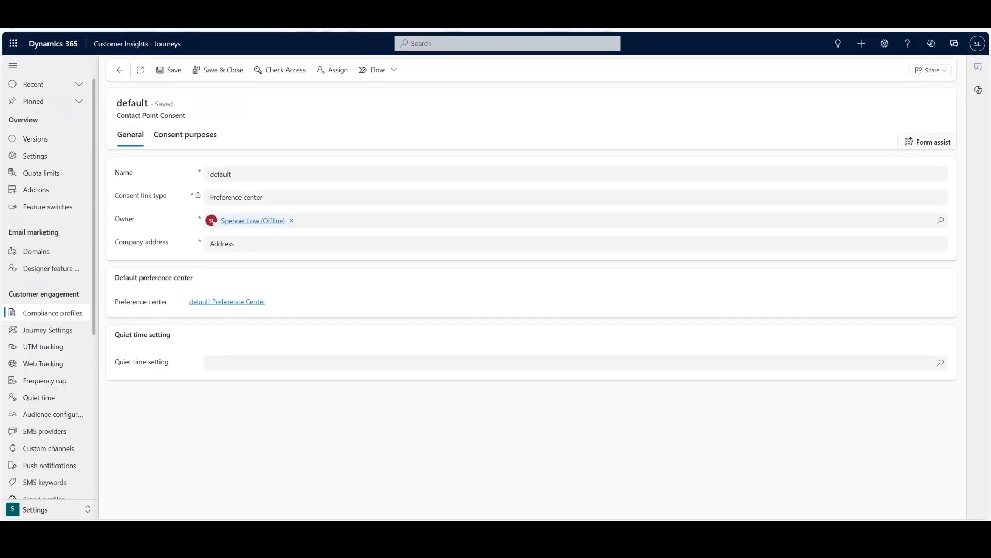
pyautogui.click(174, 139)
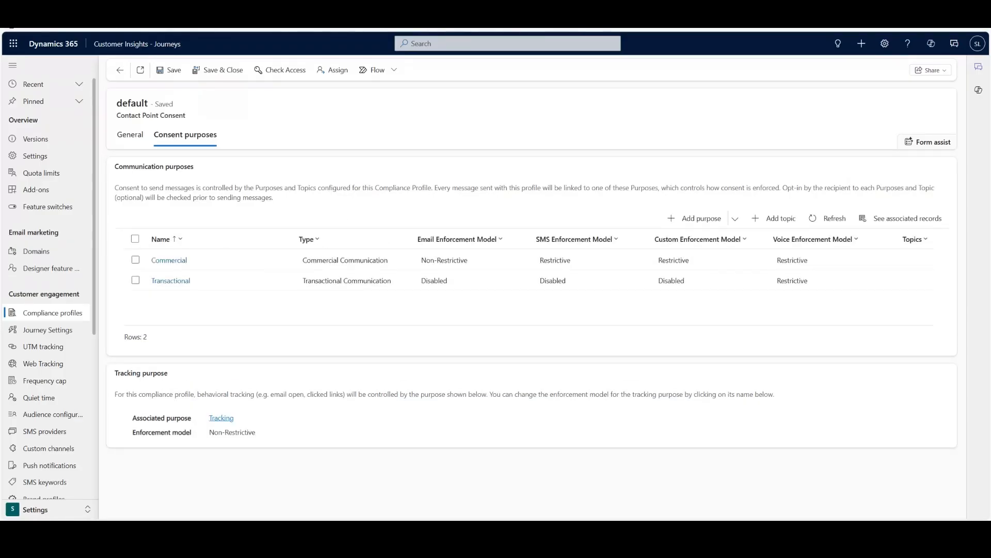
pyautogui.click(164, 266)
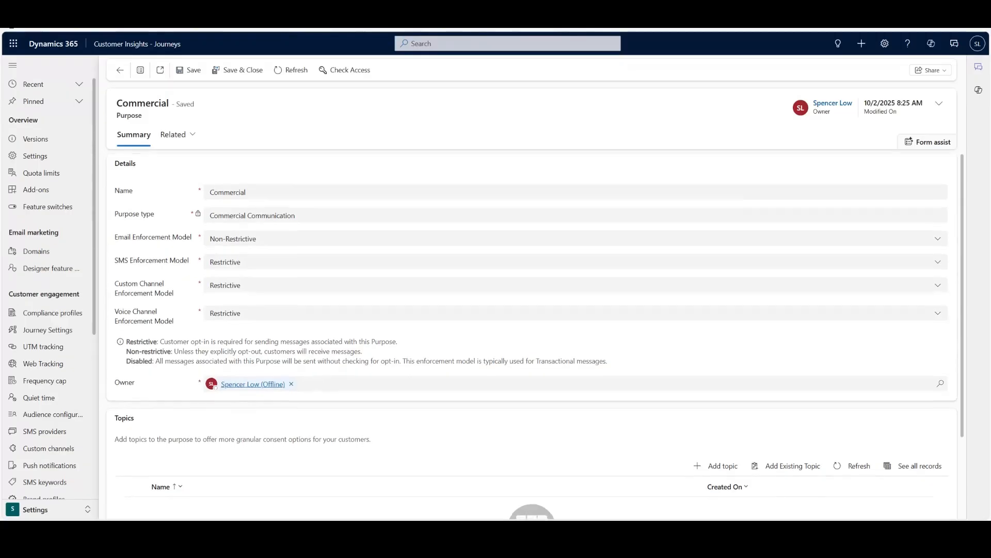
pyautogui.scroll(-2, 163, 266)
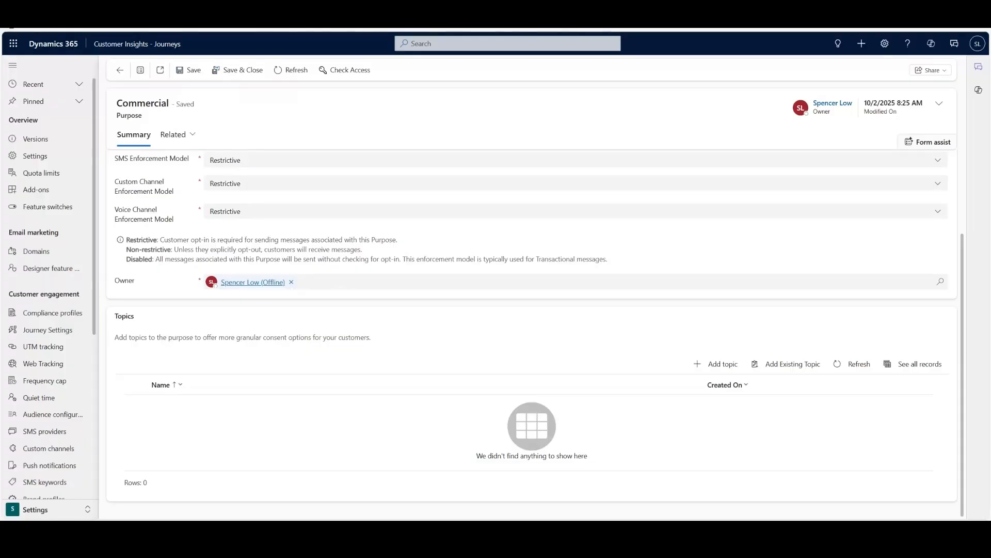
# View the journey time zone settings, and open a new frequency cap setting to examine its per-channel limits.
pyautogui.click(72, 339)
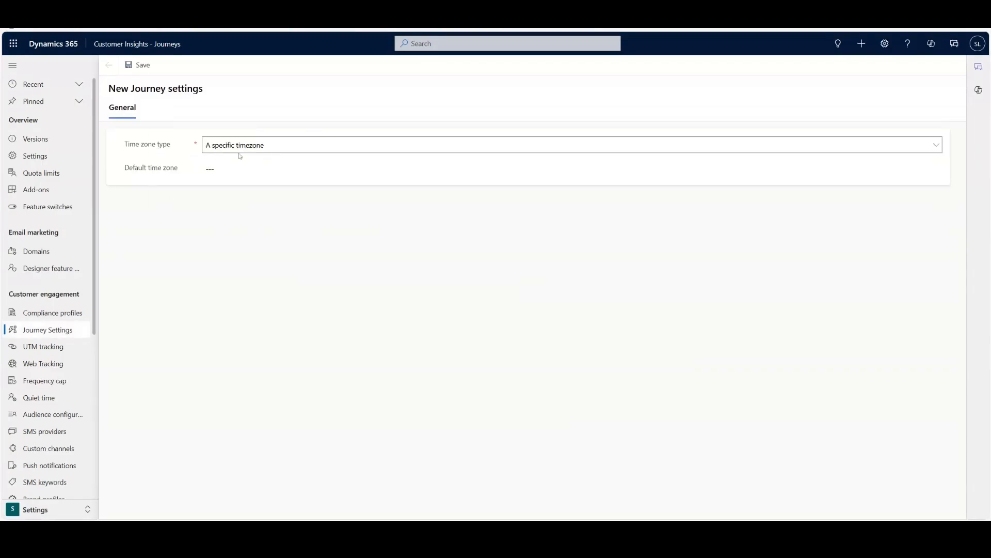
pyautogui.click(64, 382)
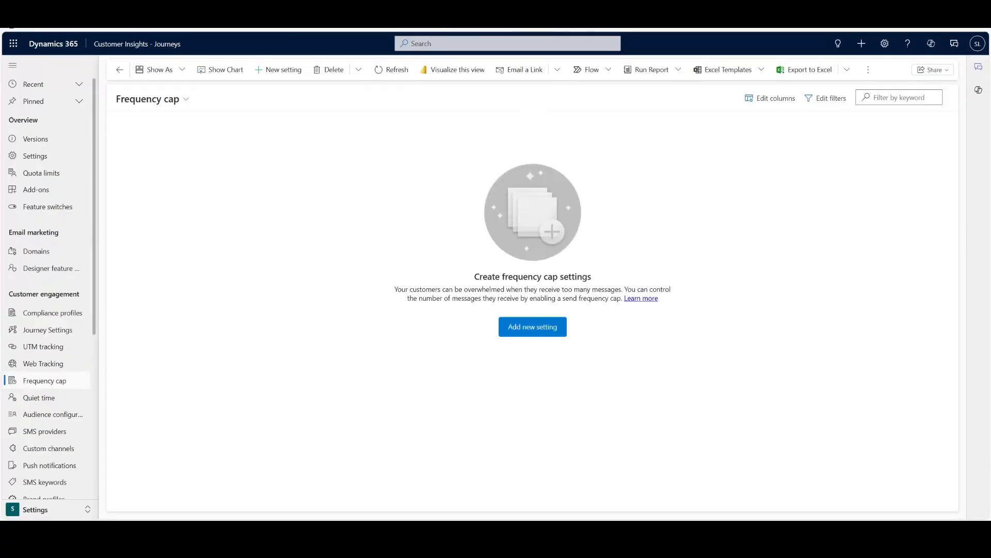
pyautogui.click(515, 326)
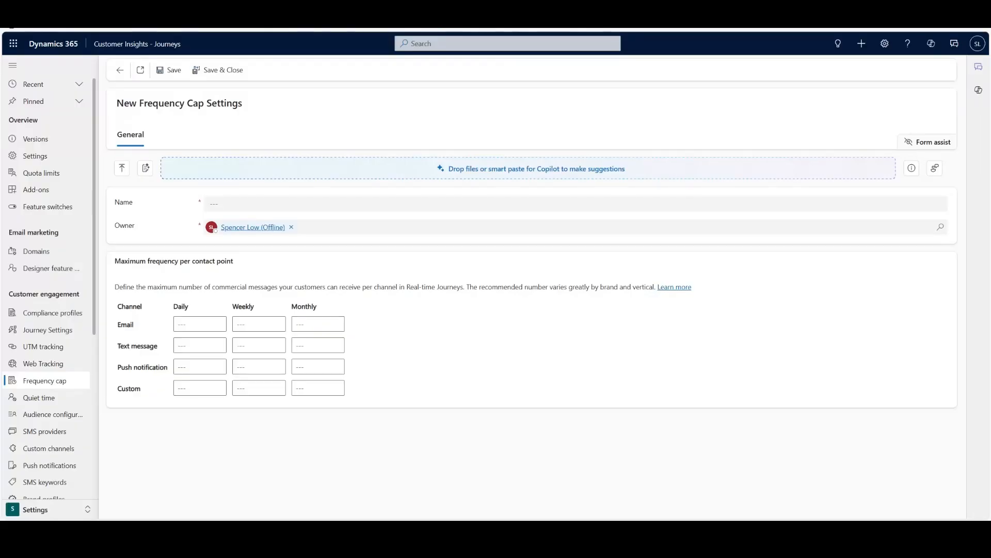
# View the quiet time settings and look over the other customer engagement settings pages available.
pyautogui.click(31, 397)
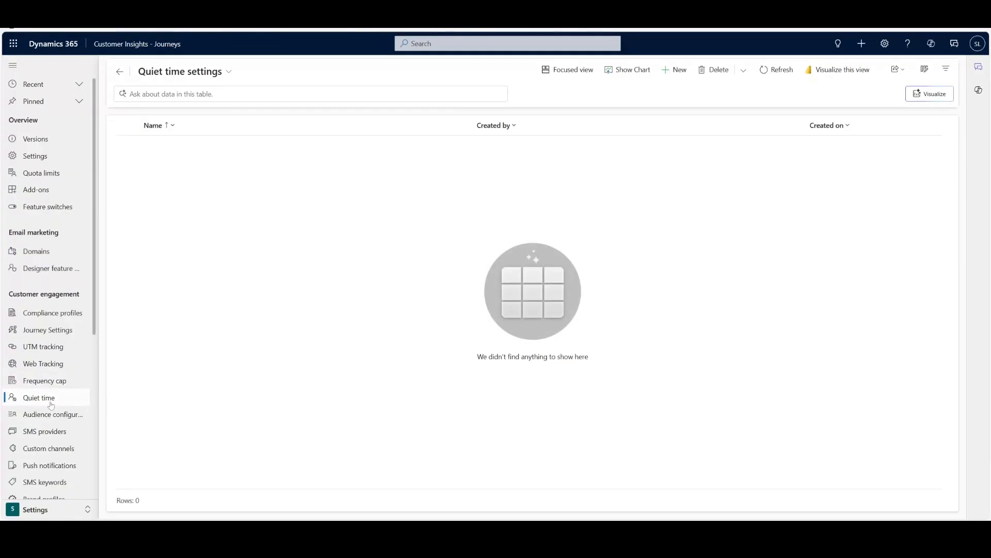
pyautogui.scroll(-3, 57, 420)
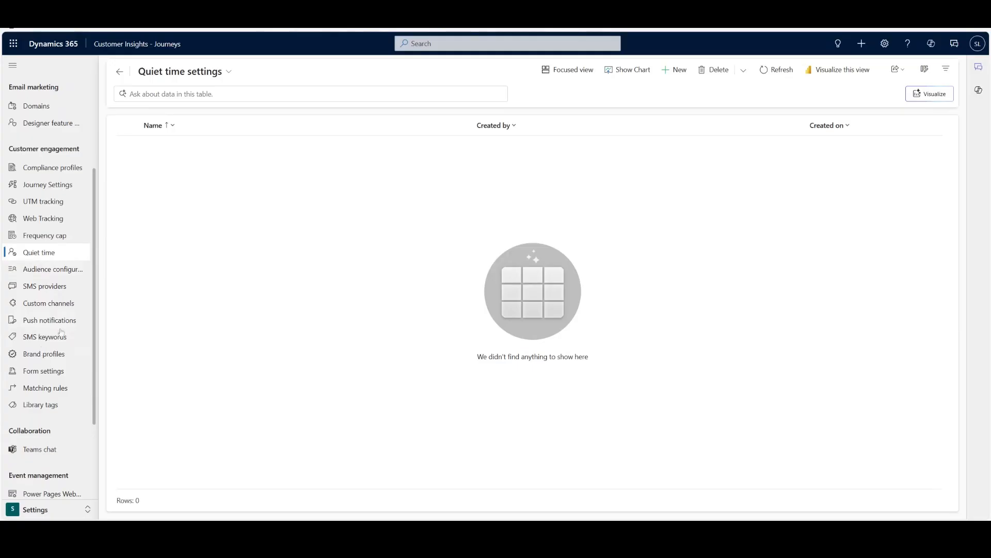
pyautogui.scroll(3, 55, 316)
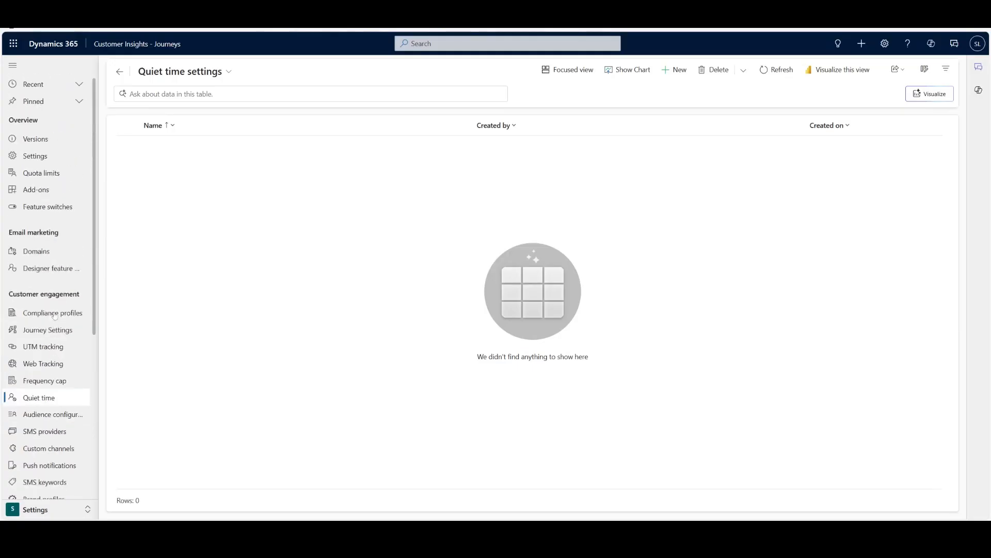
# Open the feature switches and review the options from Segmentation, Tracking and Email editor through Copilot, Forms, Integrations, Journey and Compliance.
pyautogui.click(70, 206)
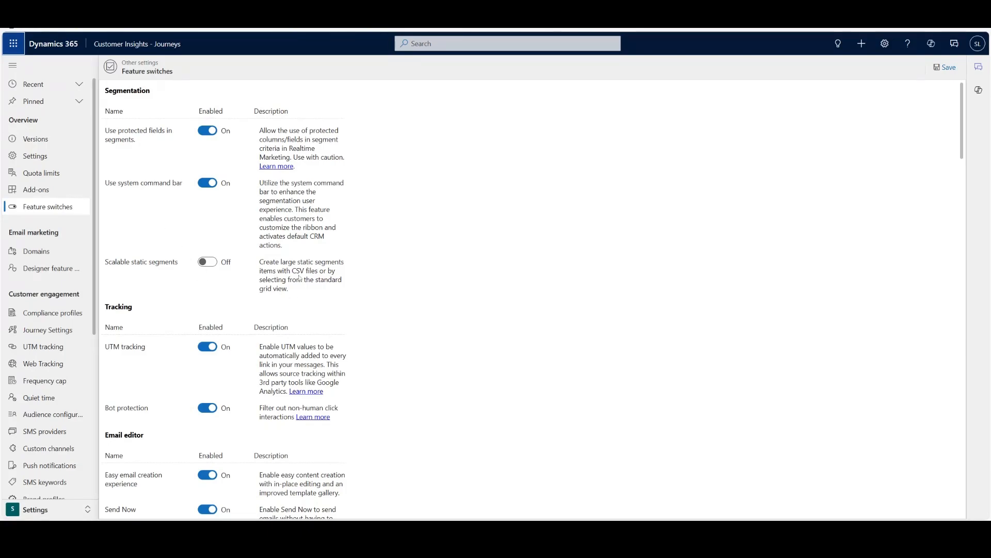
pyautogui.scroll(-2, 221, 263)
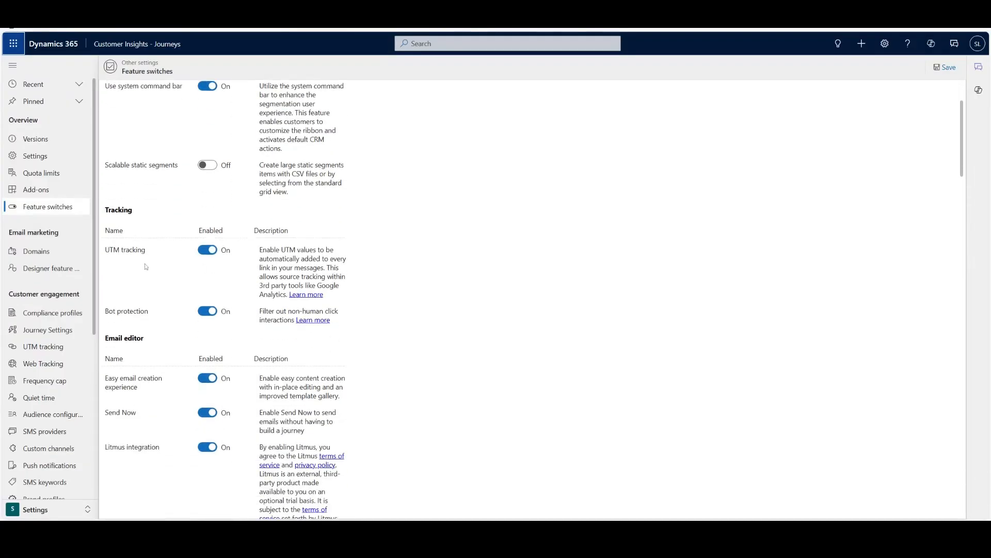
pyautogui.scroll(-4, 219, 303)
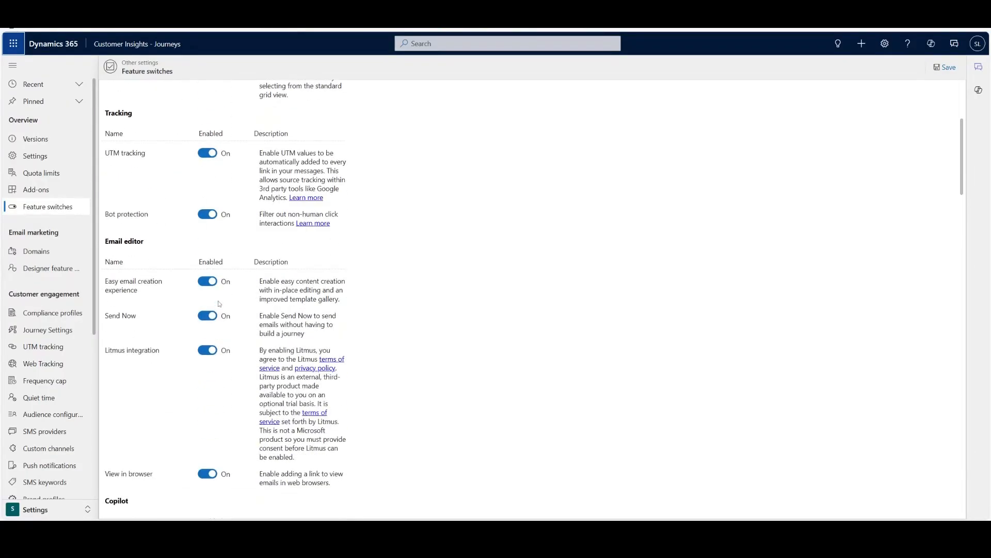
pyautogui.scroll(-2, 219, 304)
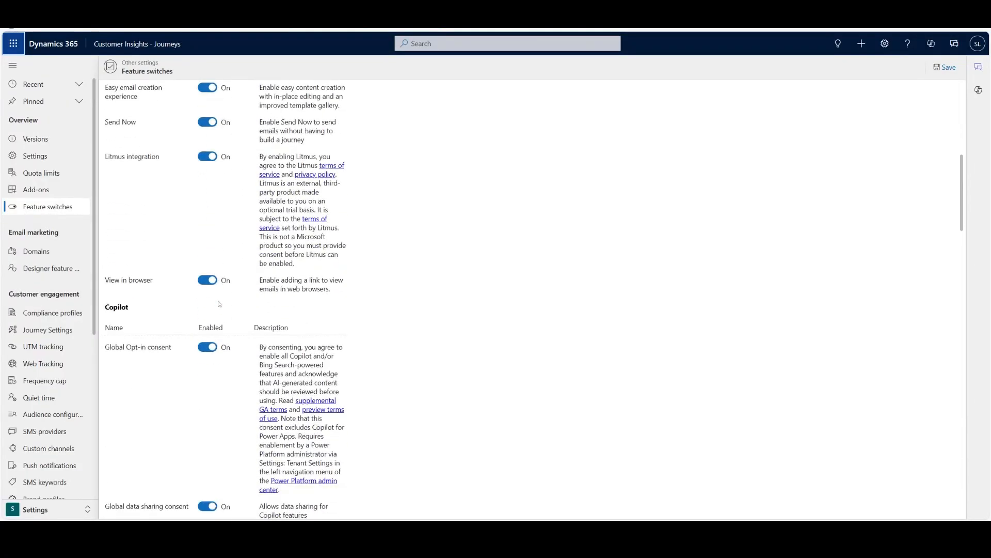
pyautogui.scroll(-8, 219, 304)
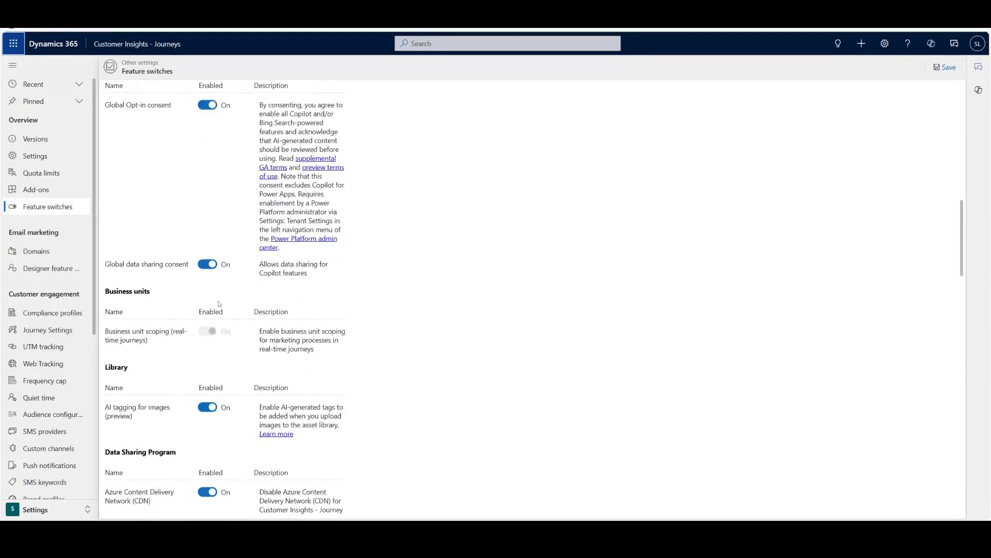
pyautogui.scroll(-4, 220, 303)
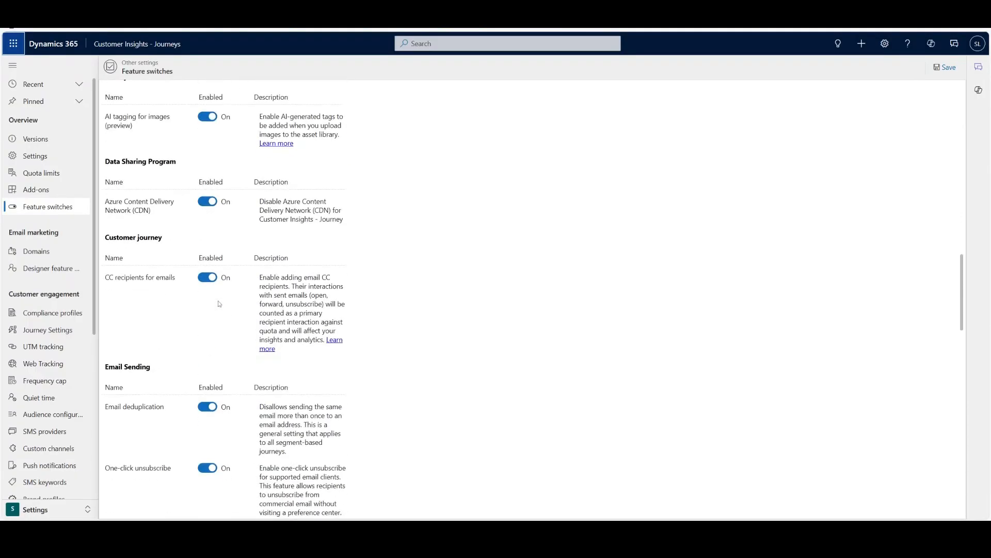
pyautogui.scroll(-4, 220, 304)
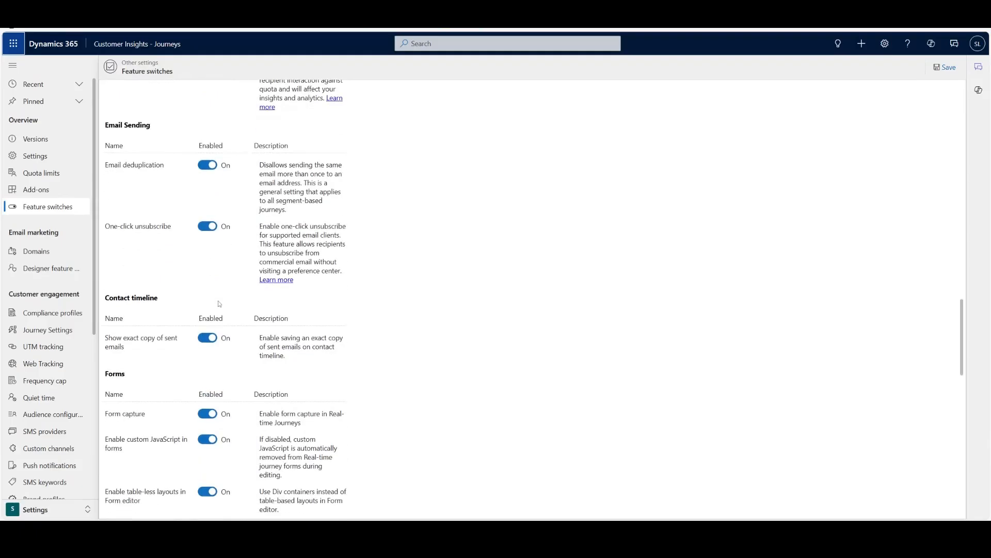
pyautogui.scroll(-9, 220, 304)
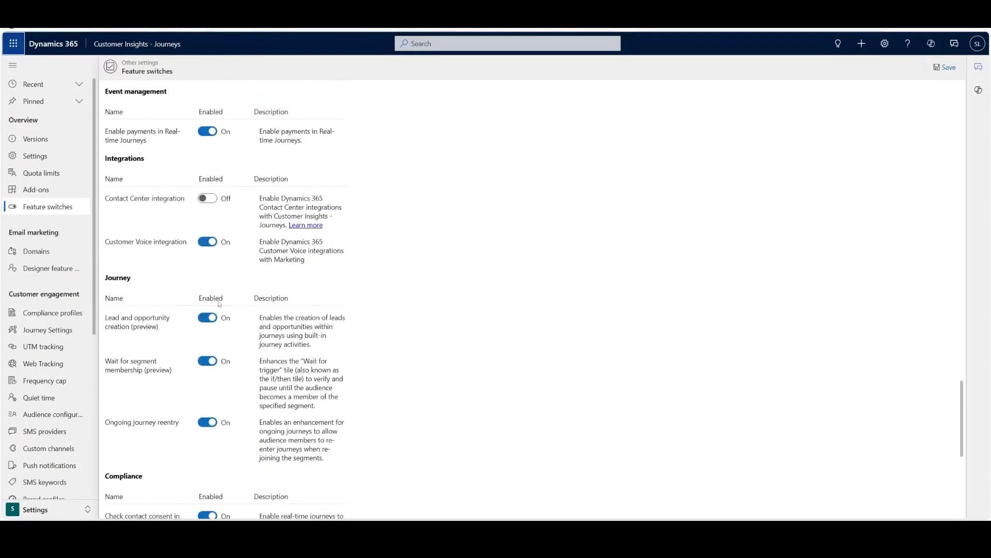
pyautogui.scroll(-3, 219, 304)
pyautogui.scroll(4, 220, 304)
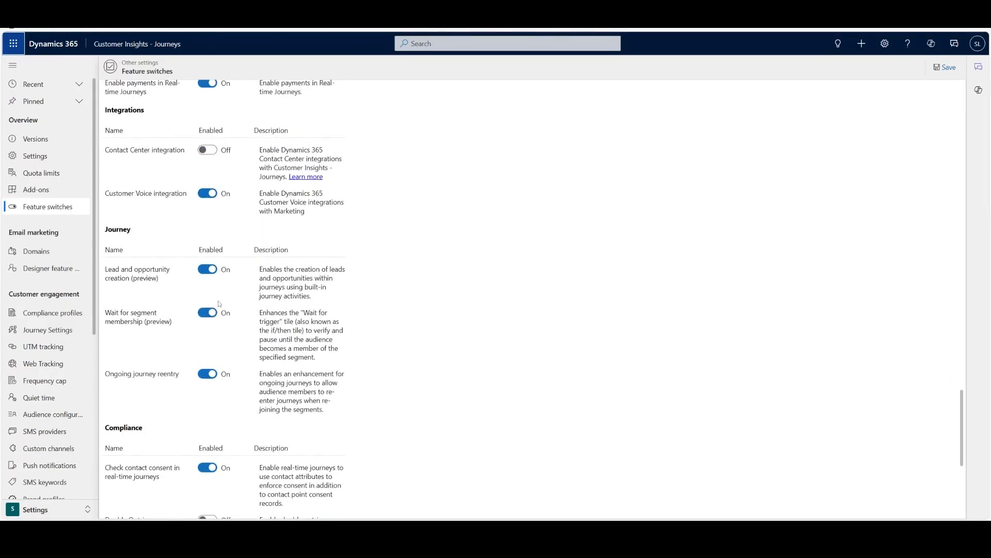